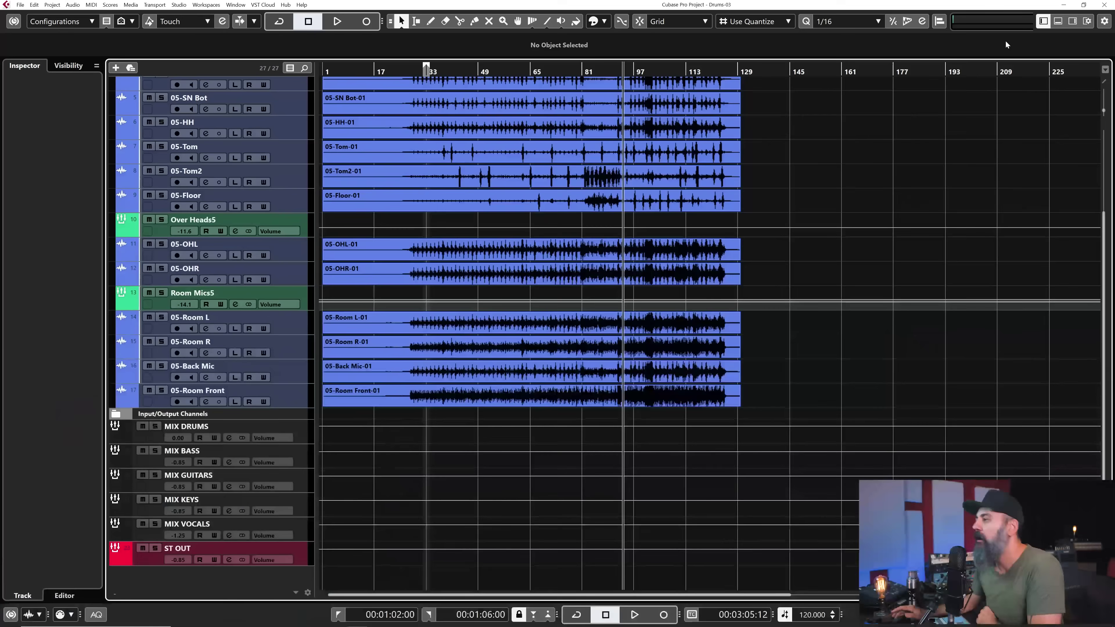
Select the Drums Buss channel in the project and open the mixer
scroll(567, 309, up, 5)
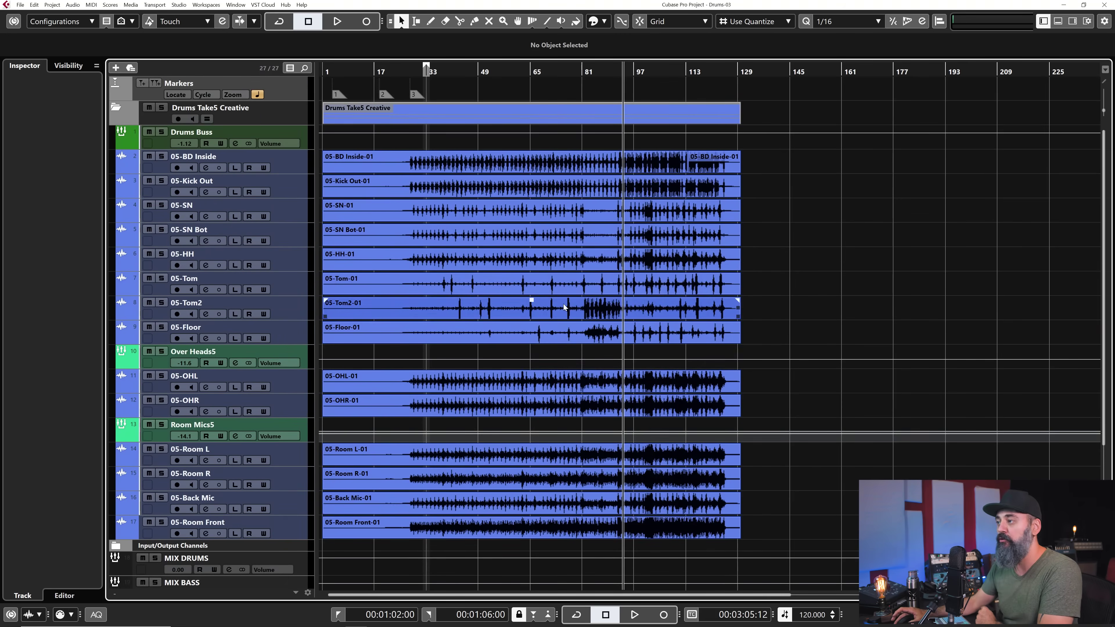
click(307, 135)
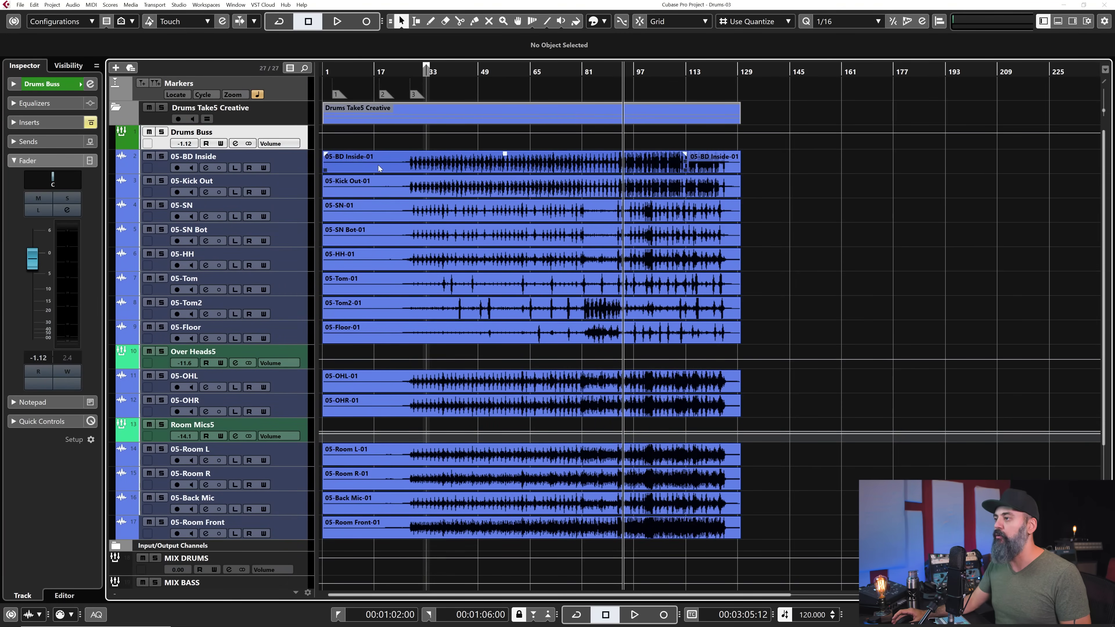
key(F3)
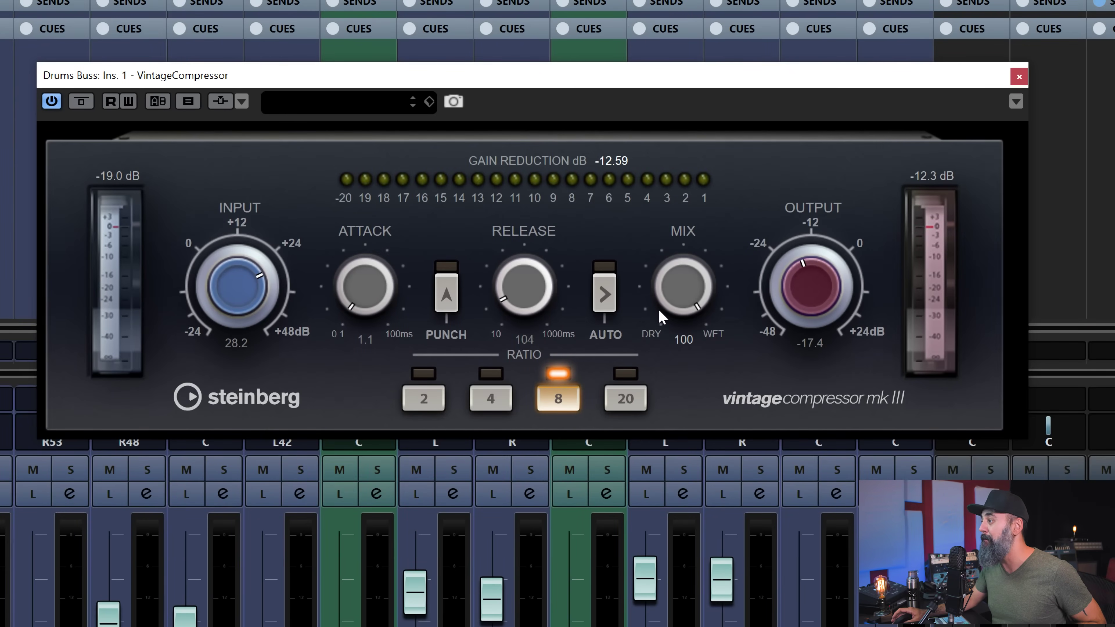
Set the Drums Buss compressor's attack to 2.1 ms and its release to 94 ms
drag(680, 278, 676, 198)
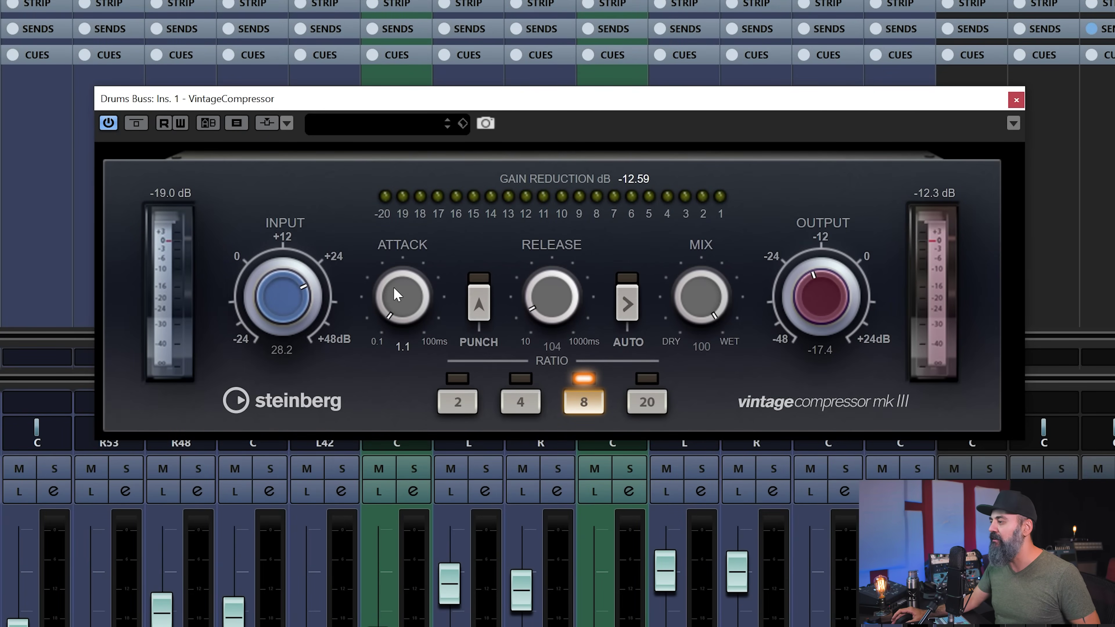
scroll(394, 288, up, 2)
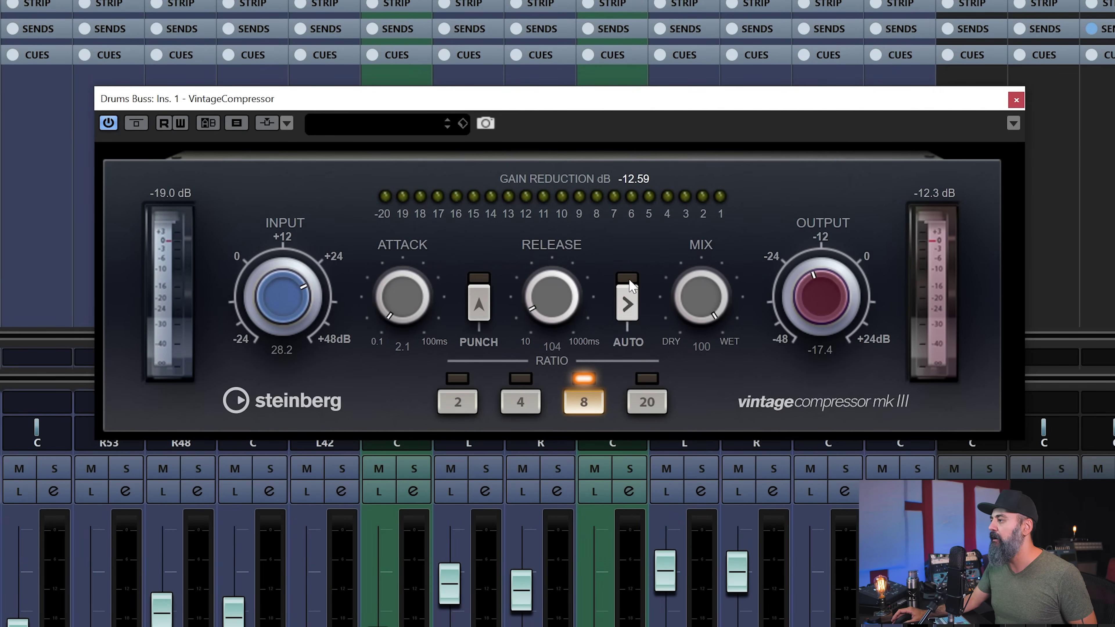
scroll(408, 305, up, 2)
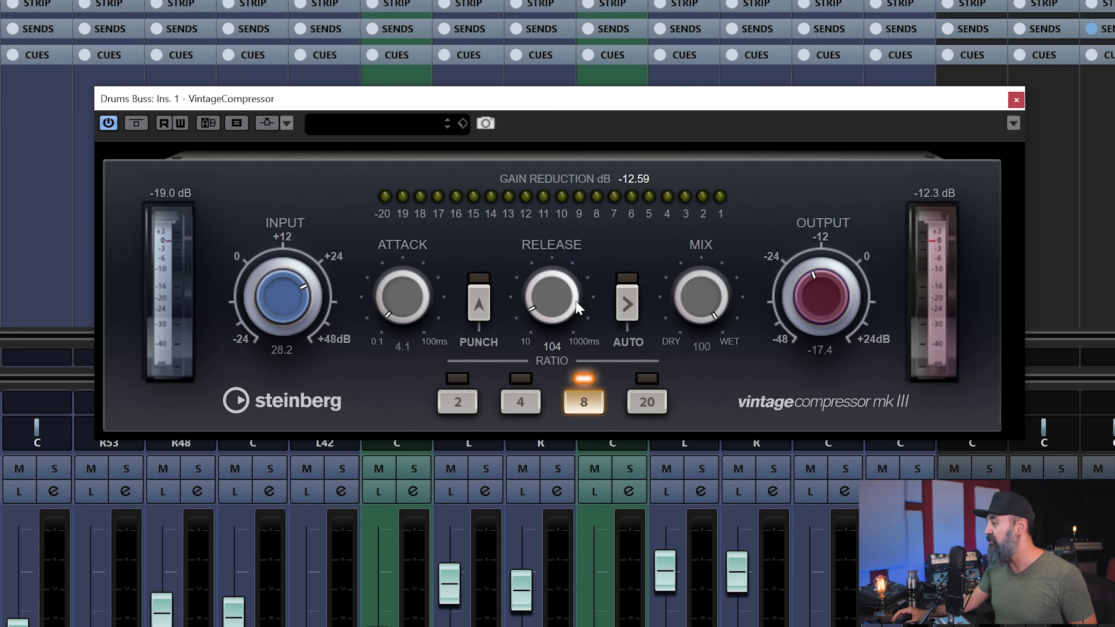
scroll(401, 303, down, 2)
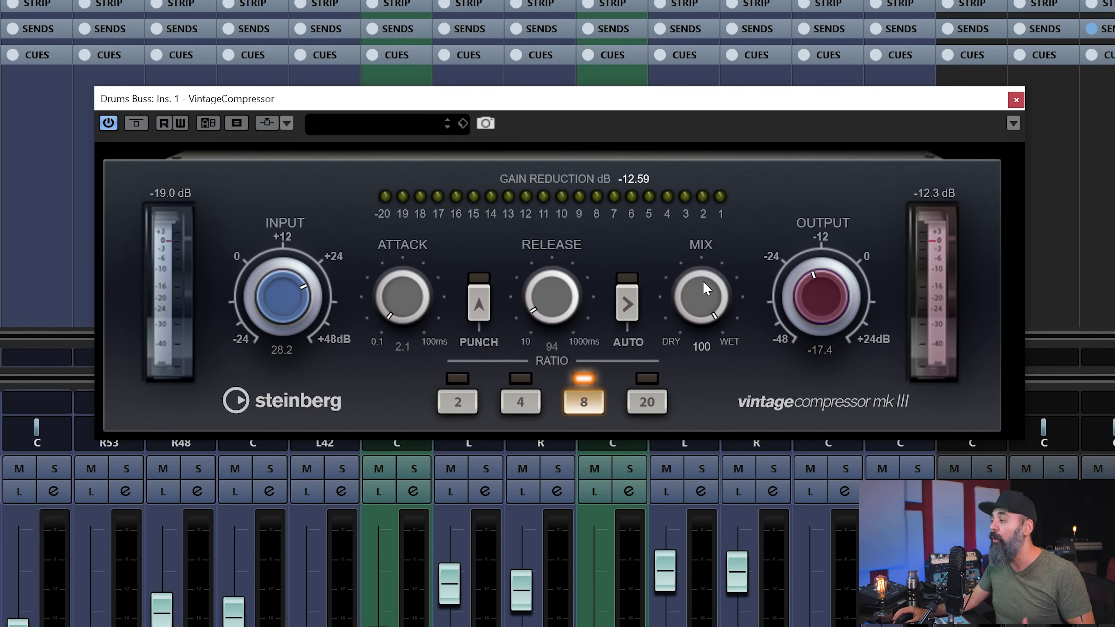
Audition the drums with the compressor's mix at 0, followed by a mix of 100
drag(703, 281, 699, 357)
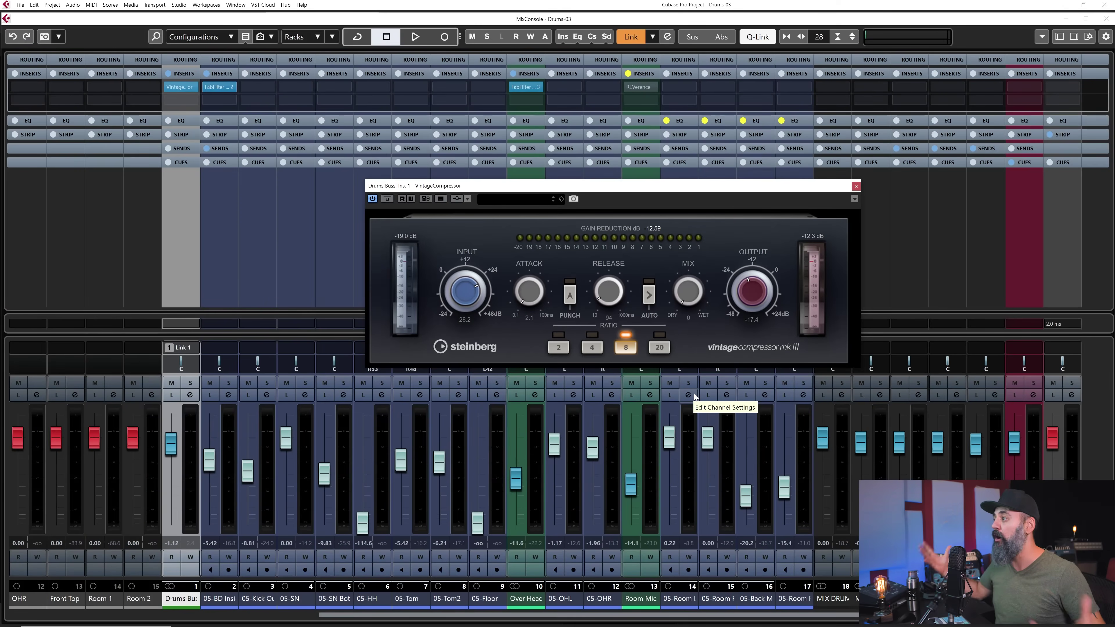
key(space)
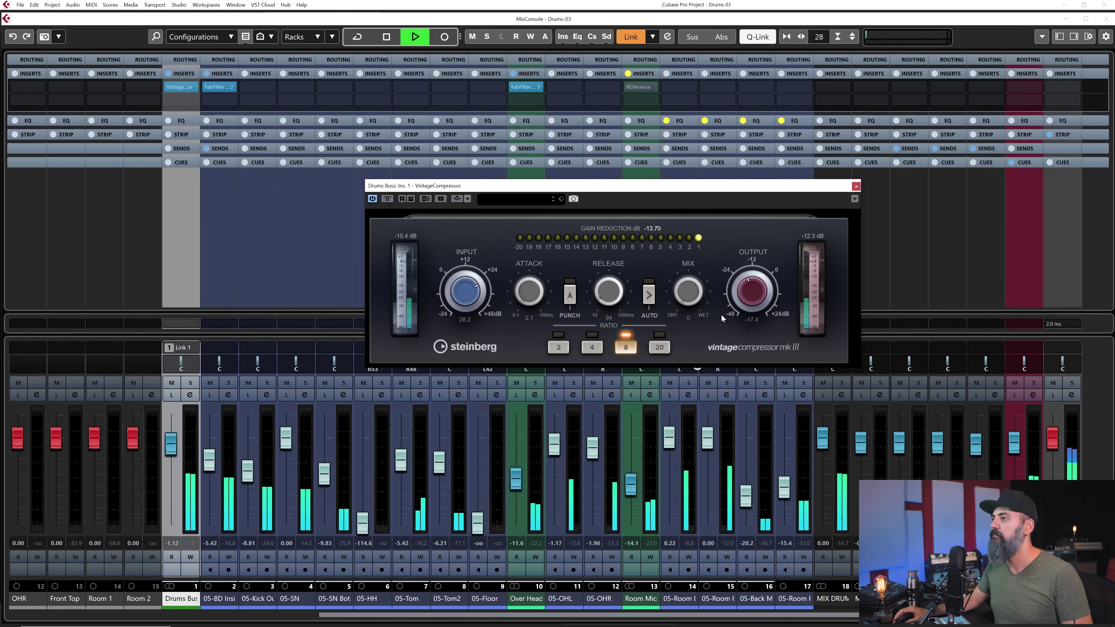
key(space)
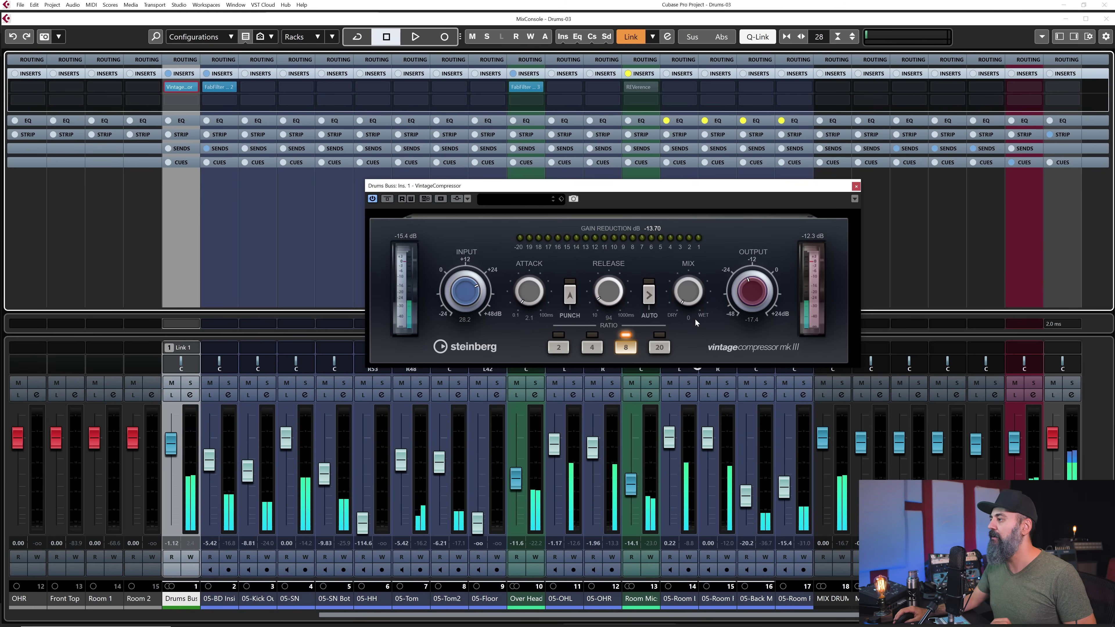
drag(685, 305, 689, 134)
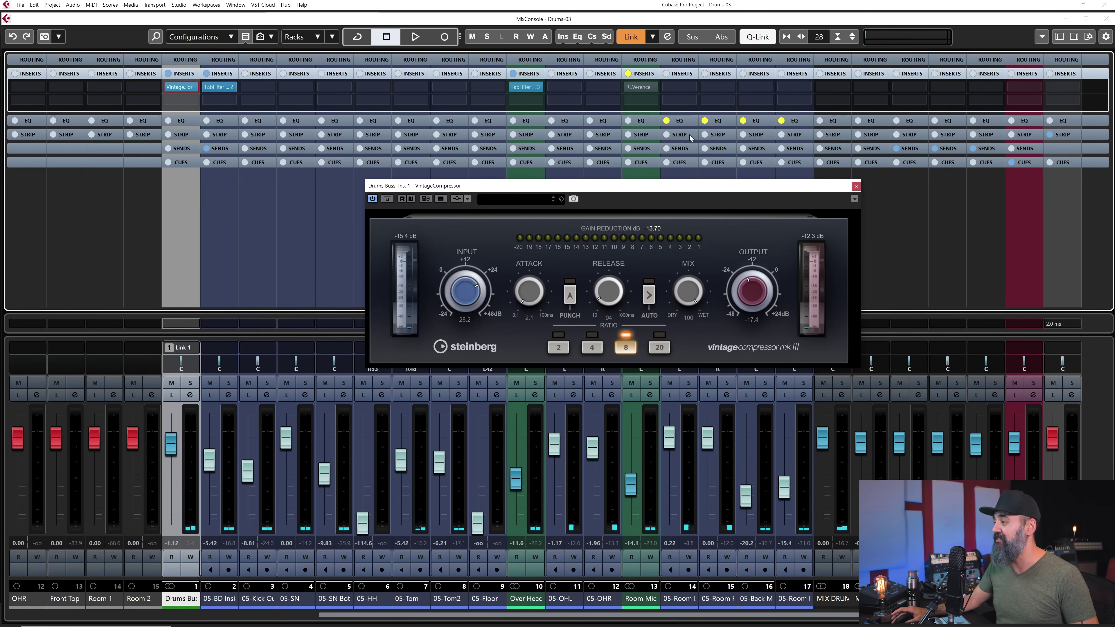
key(space)
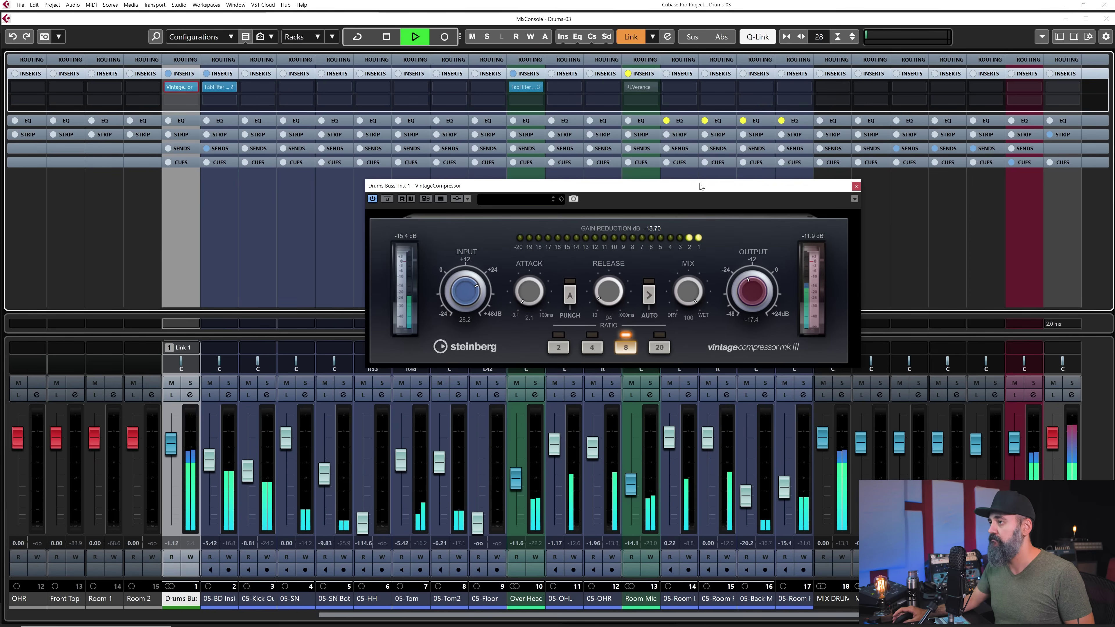
key(space)
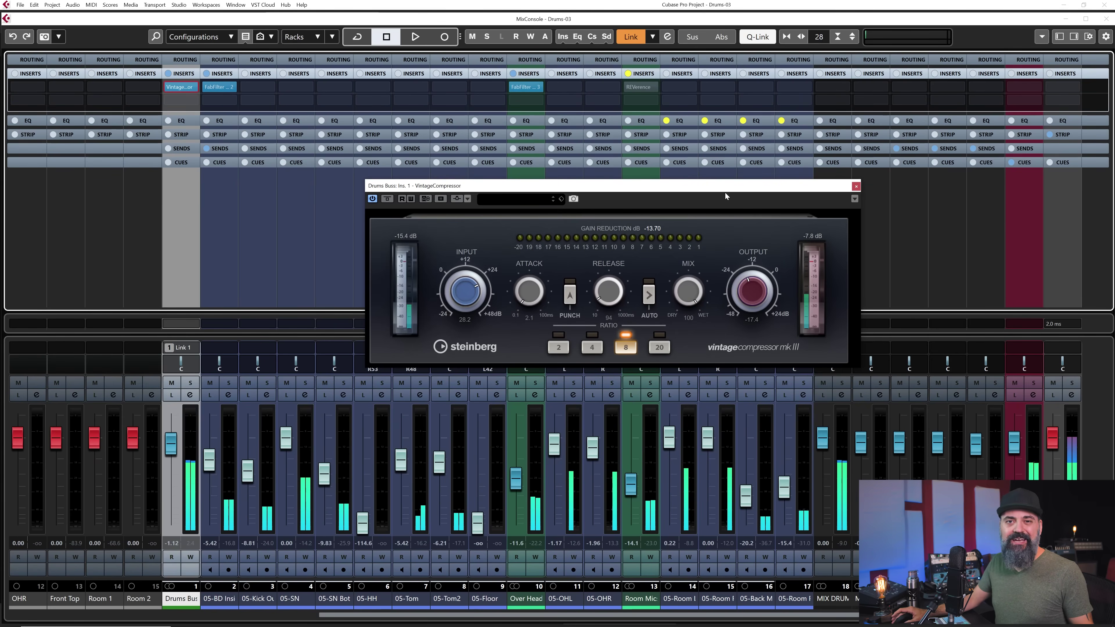
Set the mix of the Drums Buss compressor to 25
drag(687, 294, 681, 374)
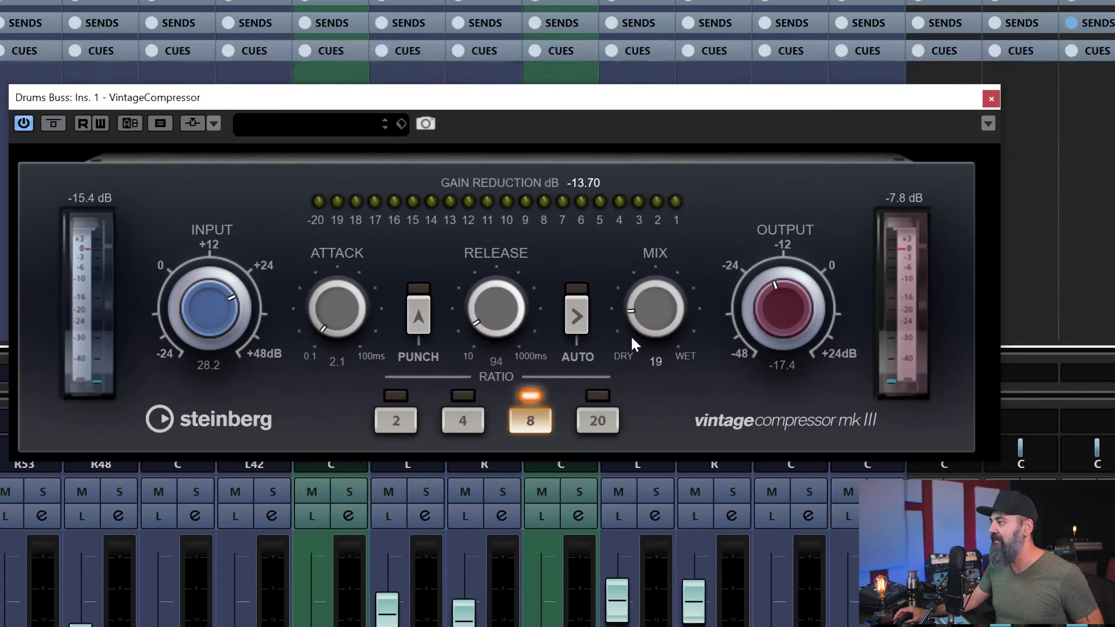
scroll(685, 291, up, 1)
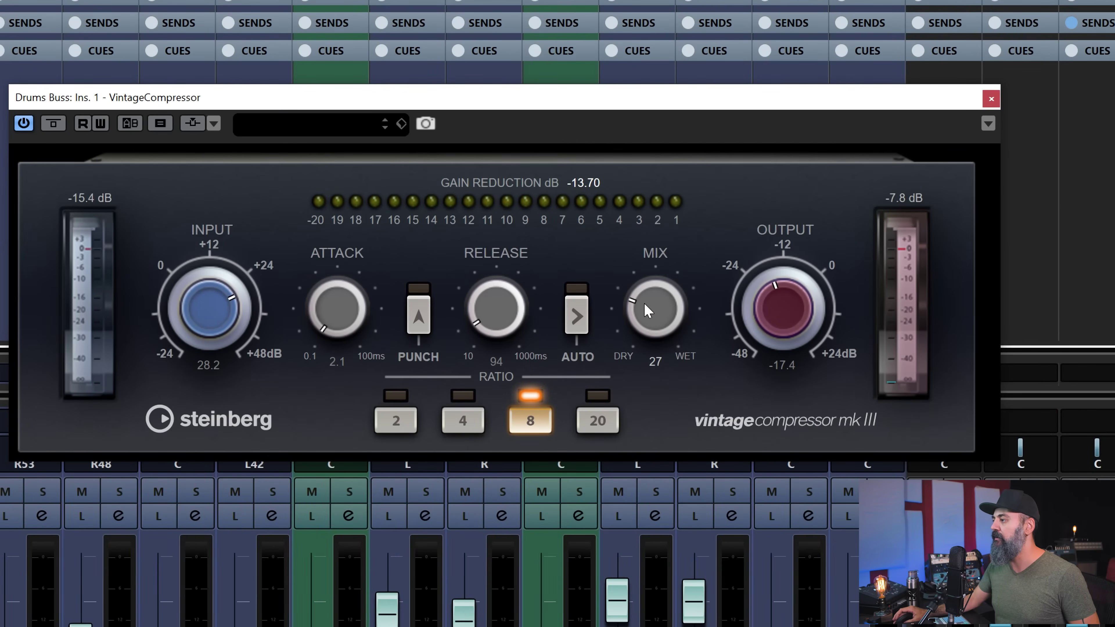
scroll(644, 303, down, 1)
Play the drums and compare the sound with the compressor bypassed and active
key(space)
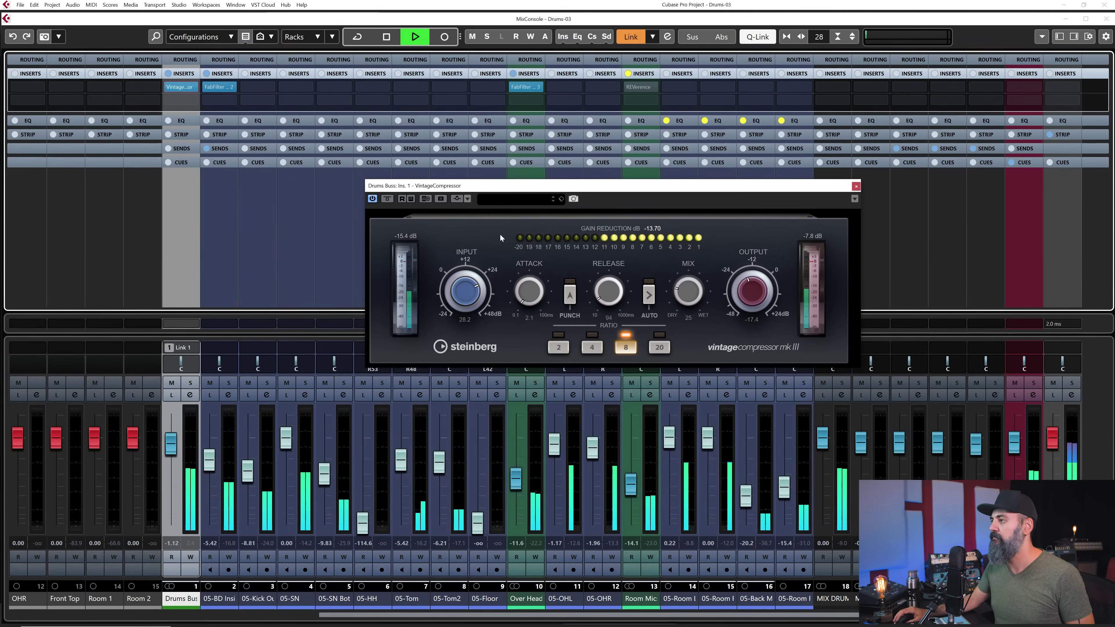
click(387, 200)
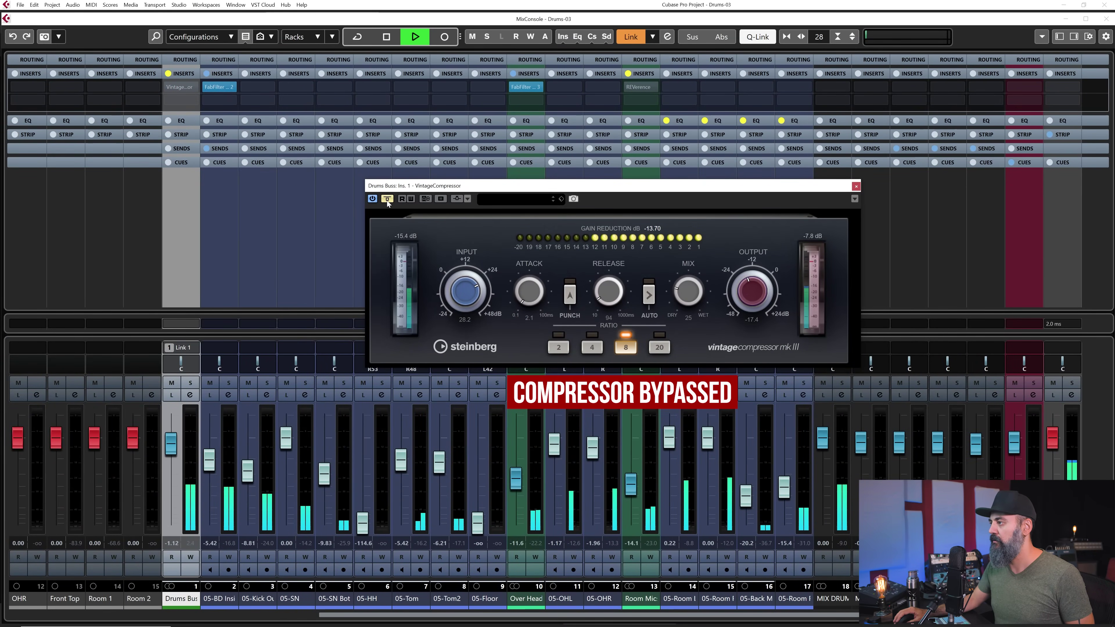
click(387, 200)
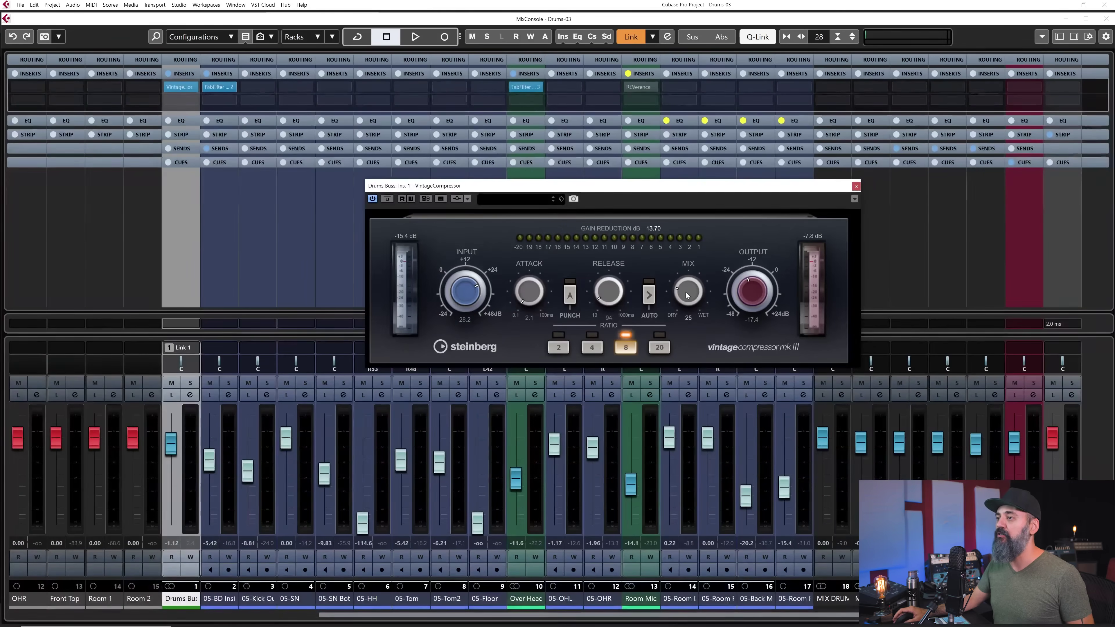
Bypass the Drums Buss compressor and add a stereo FX channel named P.Comp with no effect to the Drums Buss
click(179, 86)
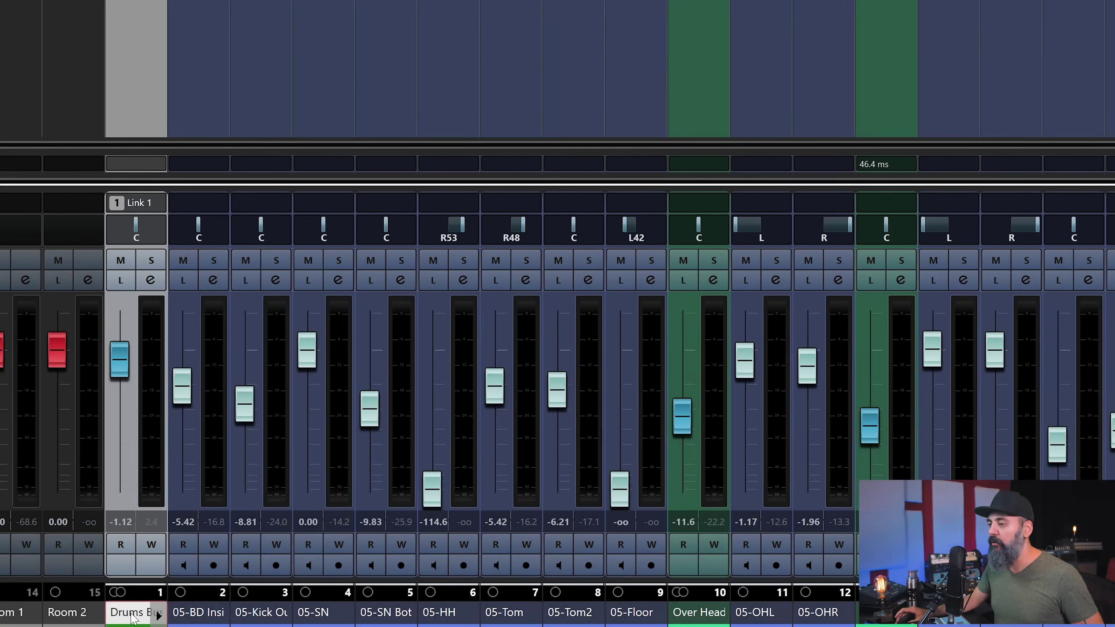
right_click(133, 618)
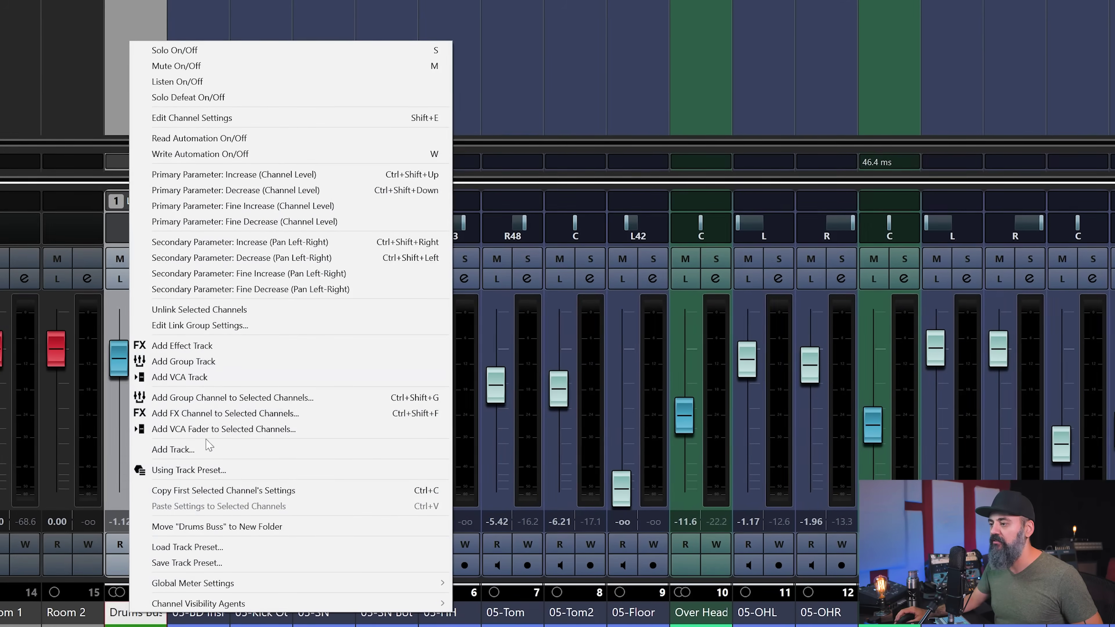
click(192, 415)
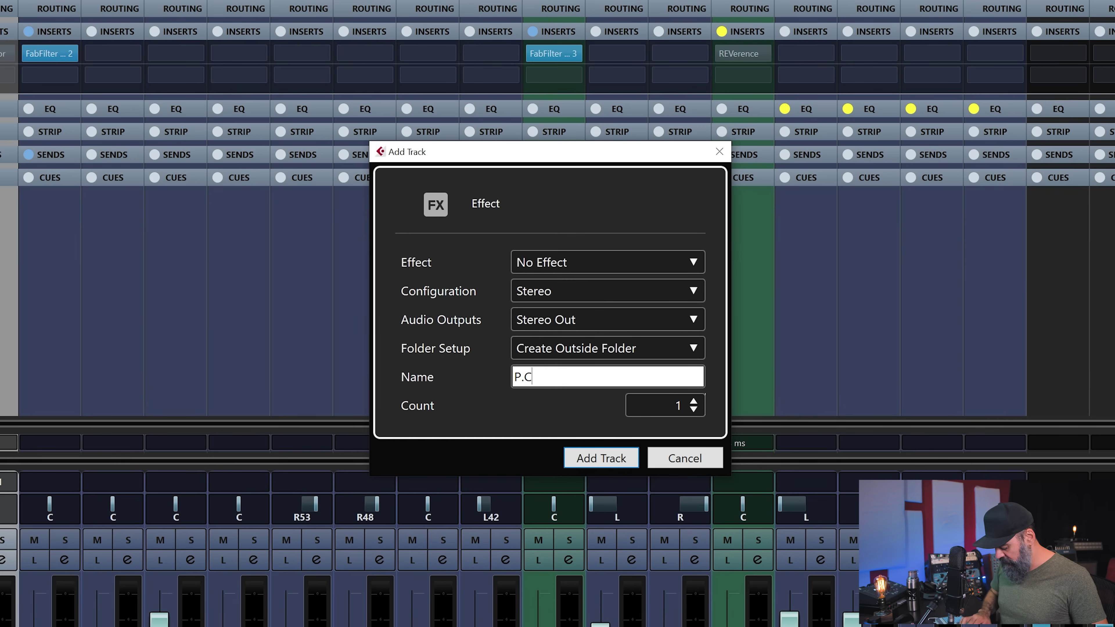
click(579, 457)
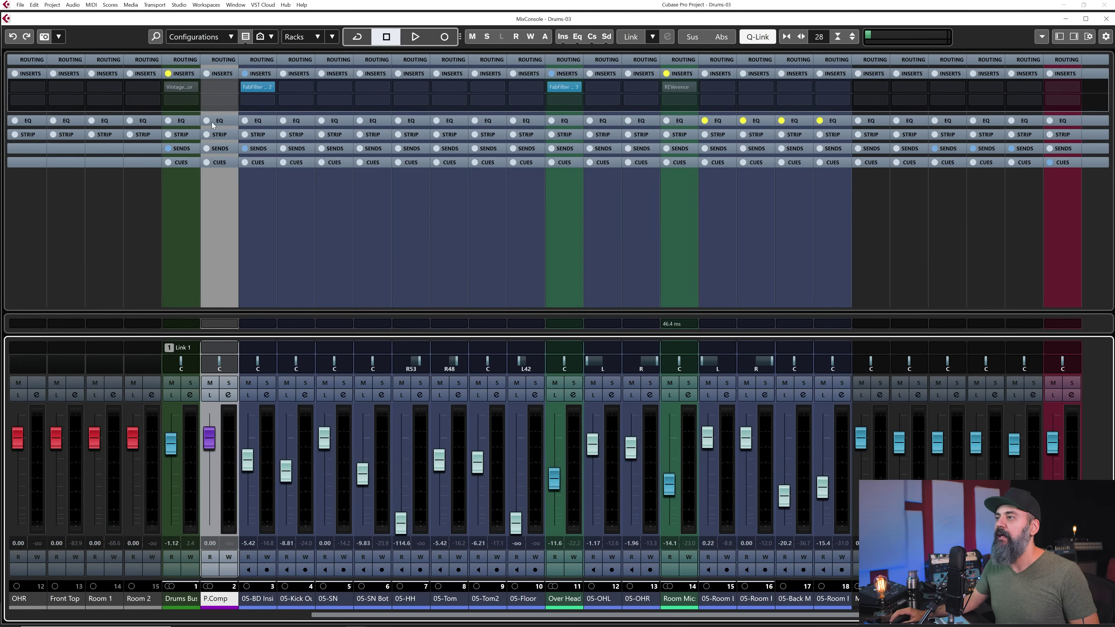
Move the VintageCompressor insert from the Drums Buss to the P.Comp channel and turn off its bypass
drag(179, 92, 218, 86)
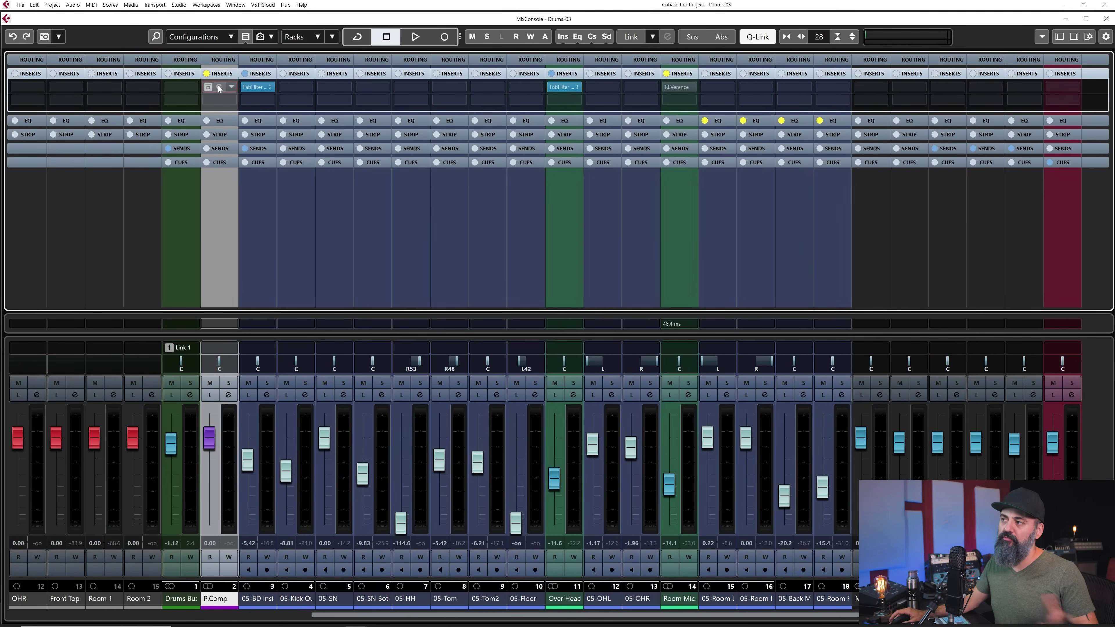
click(218, 87)
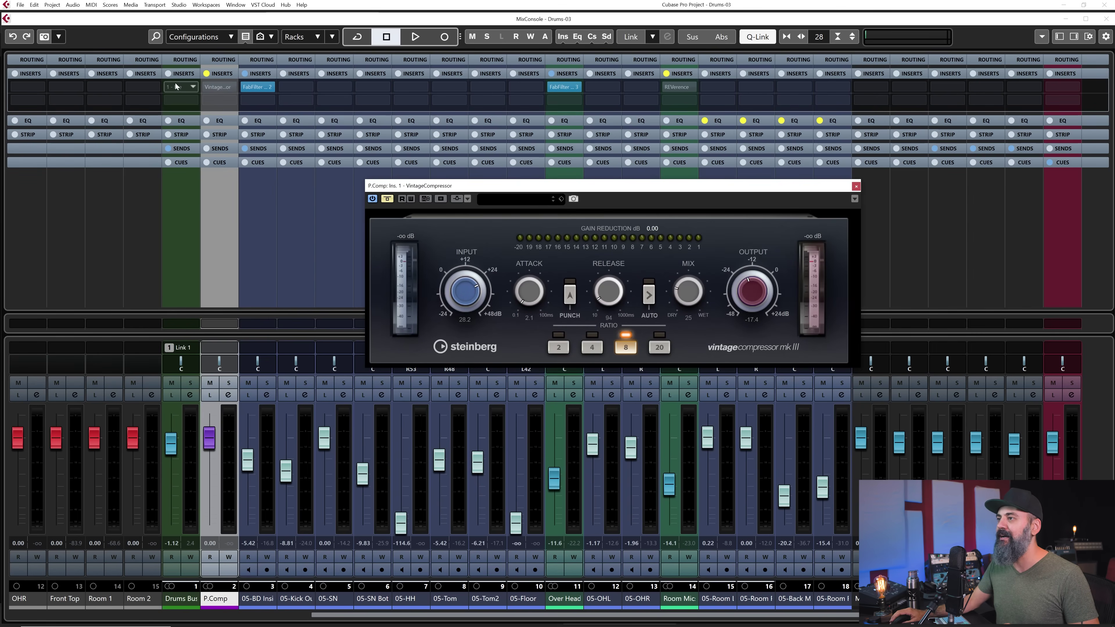
click(207, 90)
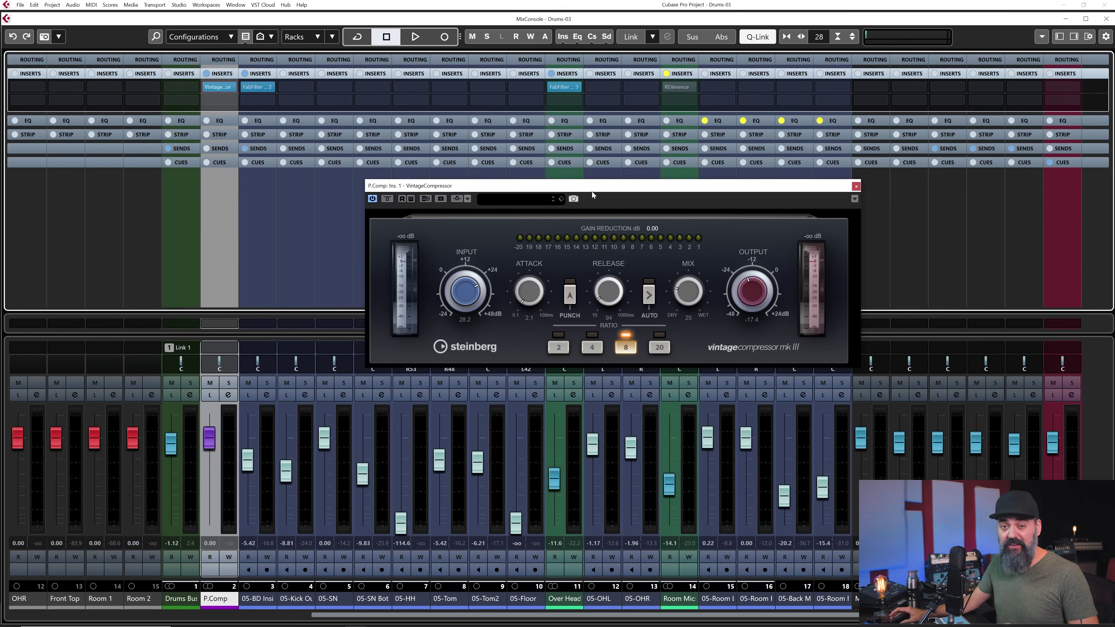
Show the sends of the Drums Buss to check its routing to P.Comp
click(176, 606)
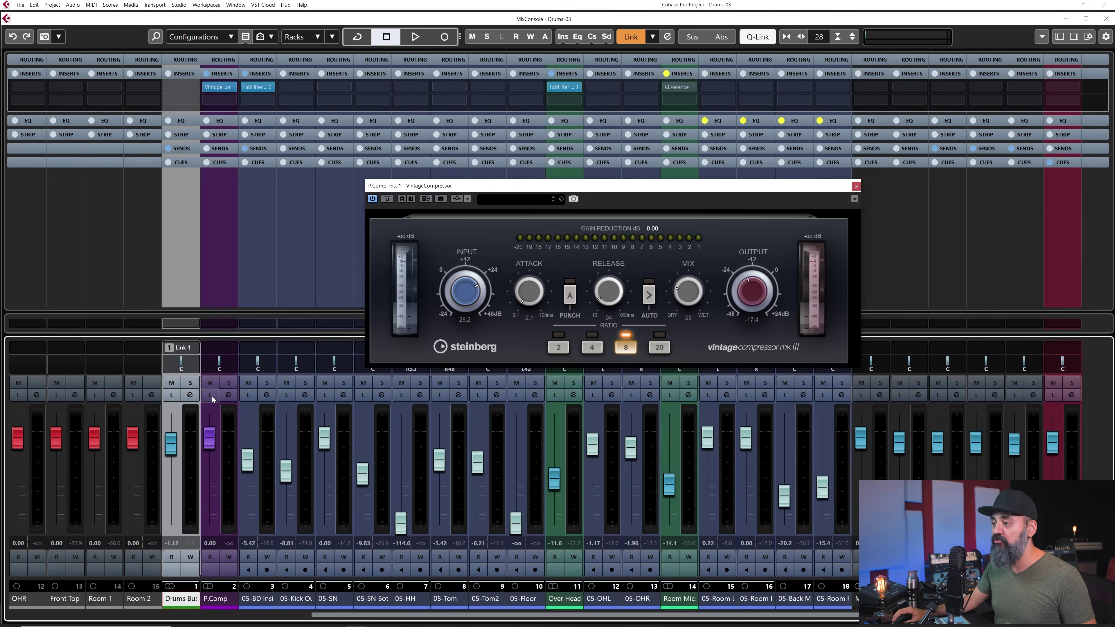
click(178, 149)
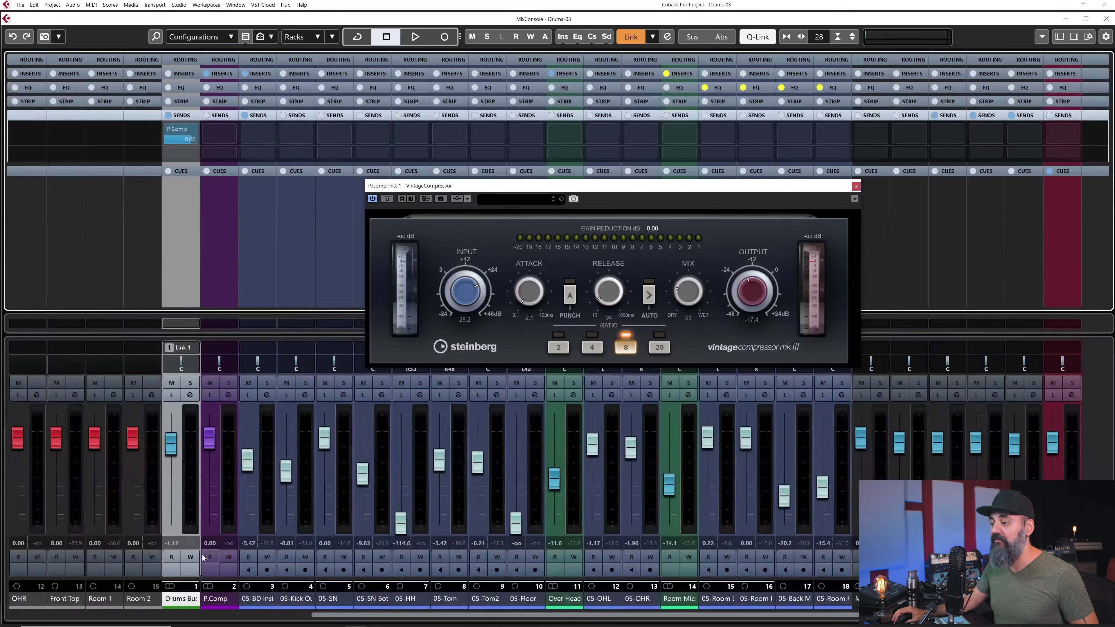
Set the P.Comp compressor's mix to 100 and blend the channel in from silence to -14.0 dB during playback
click(219, 571)
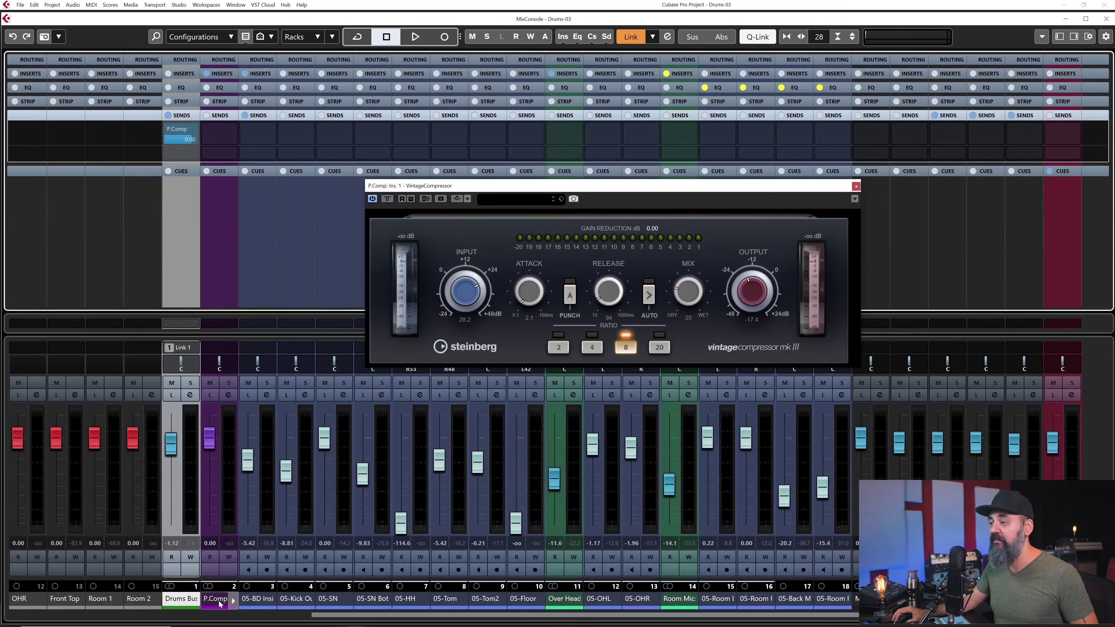
mouse_move(229, 156)
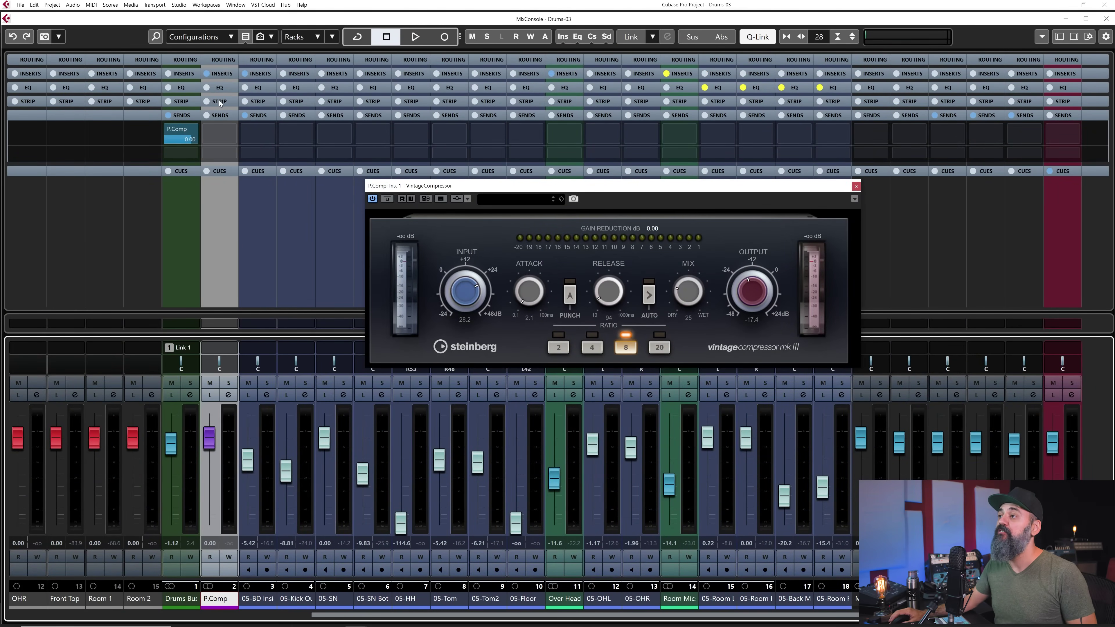
click(220, 74)
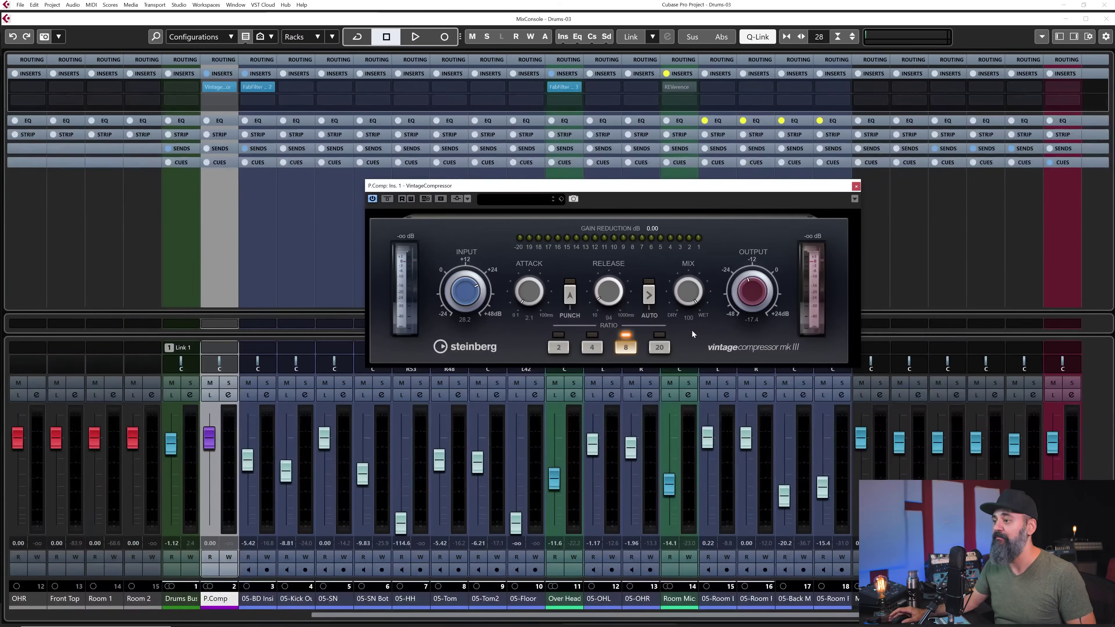
drag(209, 443, 218, 535)
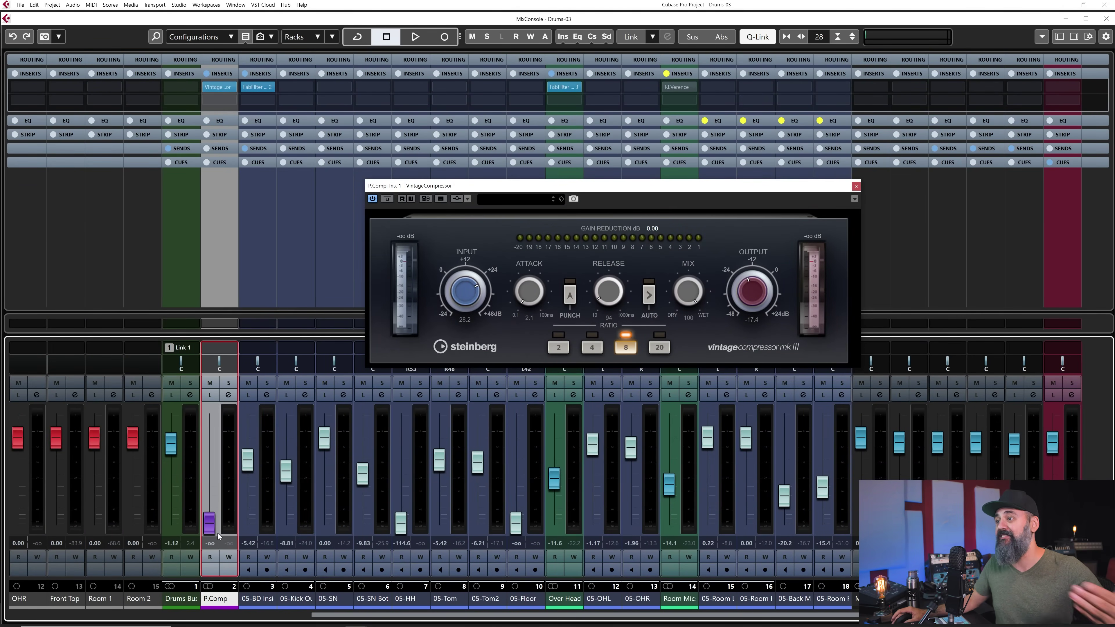
key(space)
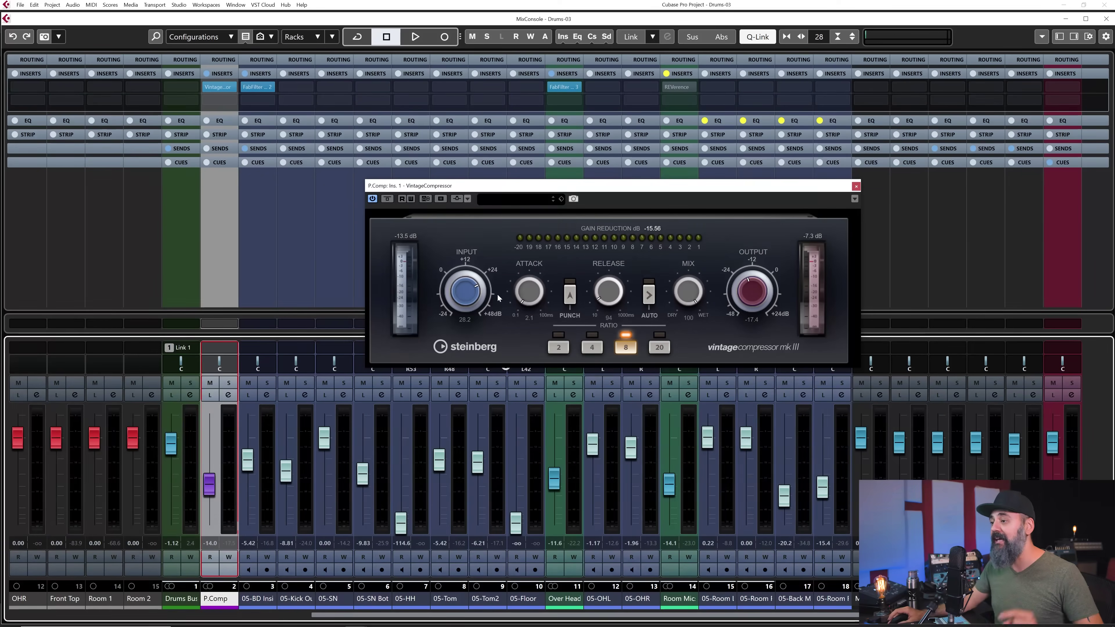
Close the compressor and switch the P.Comp send to pre-fader in the Drums Buss channel settings
click(189, 395)
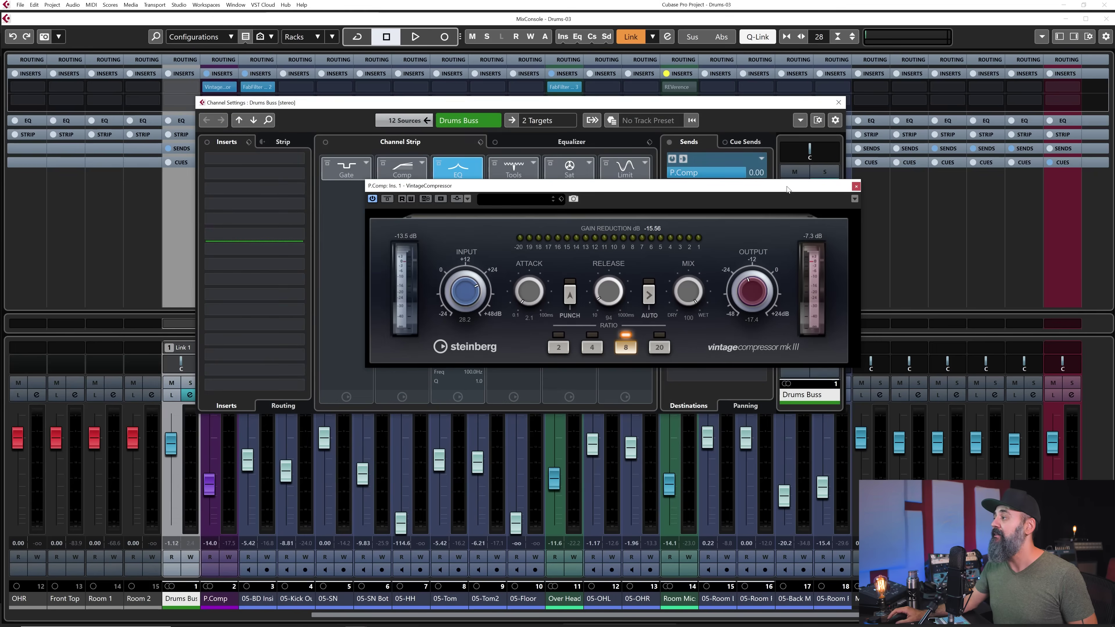
click(856, 187)
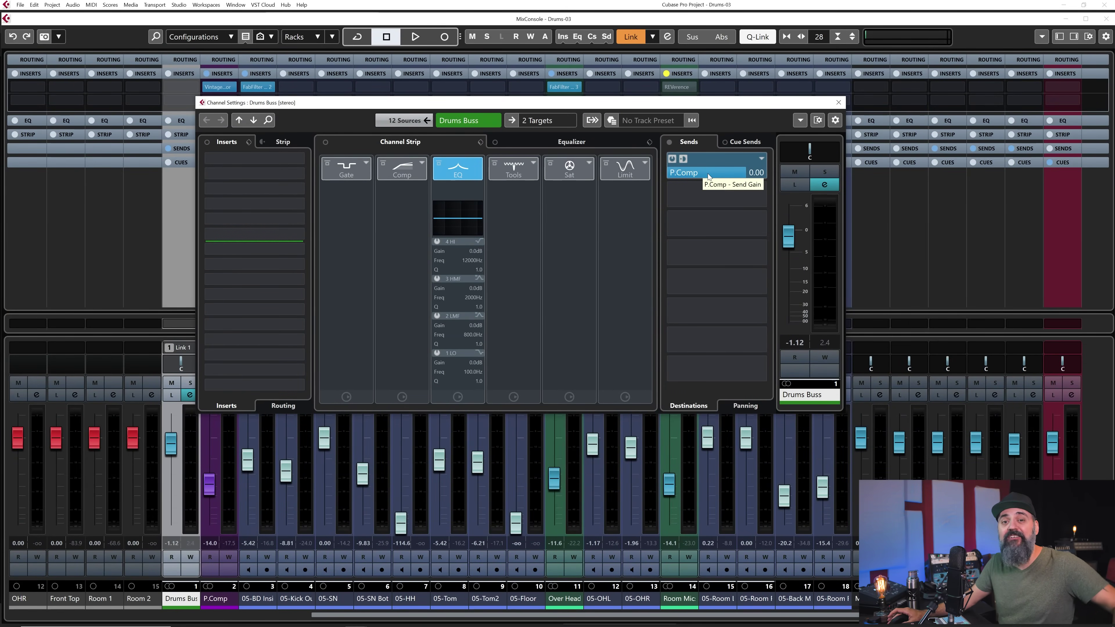
click(708, 175)
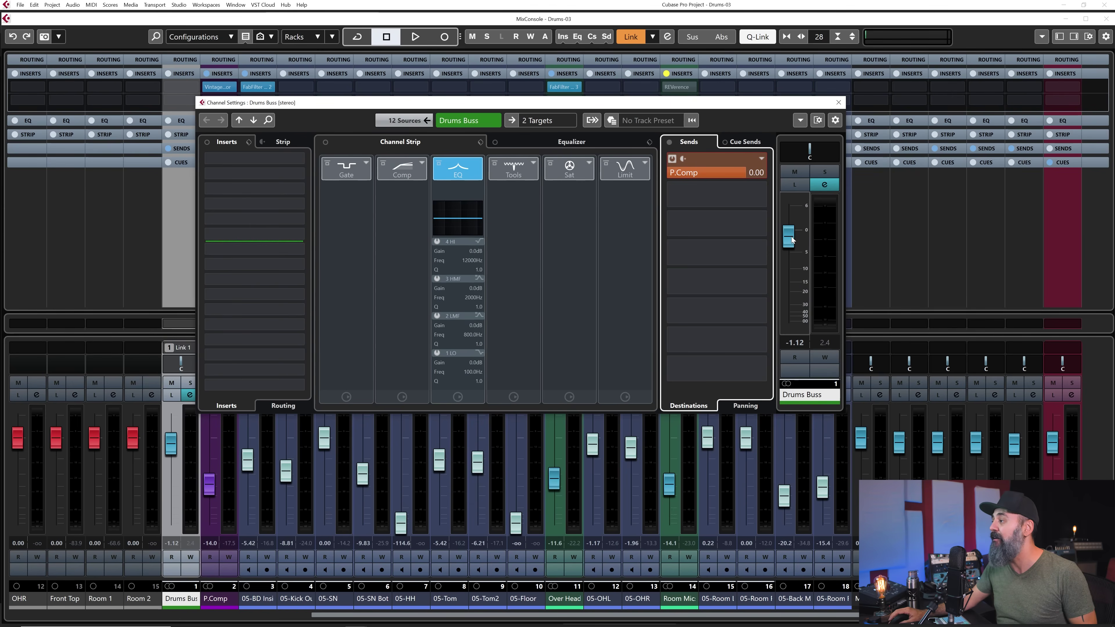
Pull the Drums Buss fader down to -13.0 dB, reset it to 0.00 dB and close the channel settings
drag(792, 239, 790, 276)
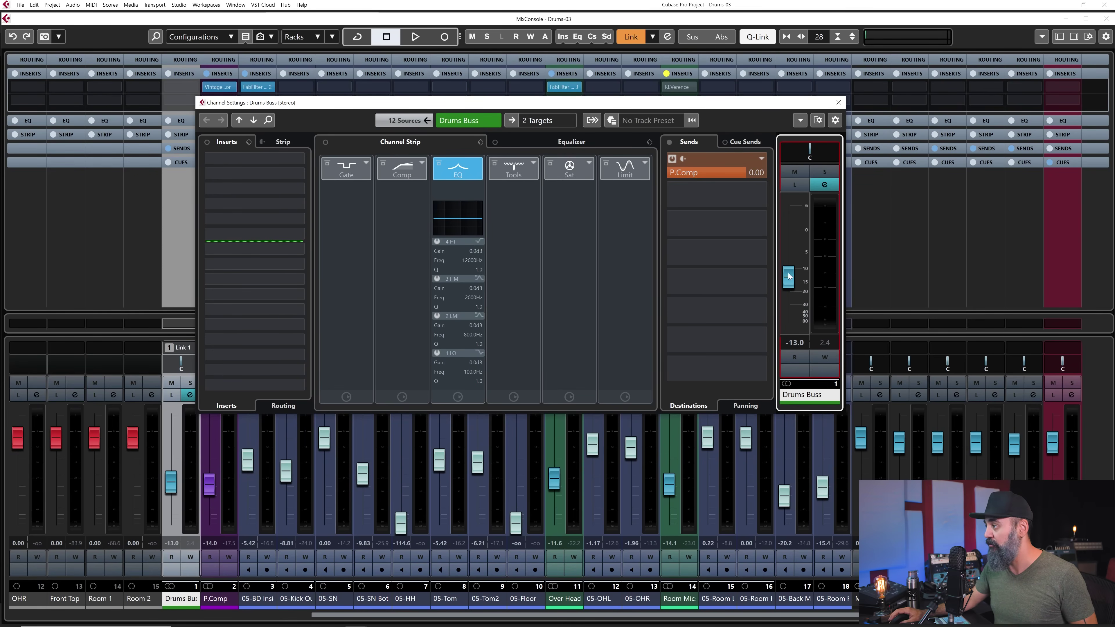
ctrl+click(789, 277)
click(839, 103)
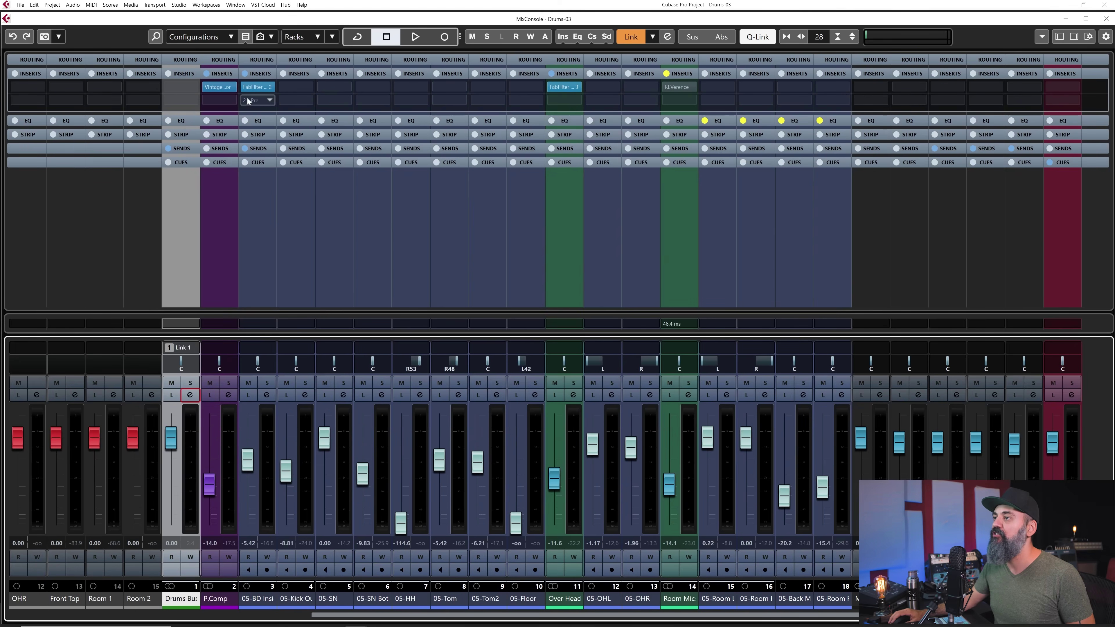
Open the P.Comp channel's compressor and watch it during playback while moving the Drums Buss fader, returning the fader to 0.00 dB
click(221, 86)
drag(708, 185, 735, 160)
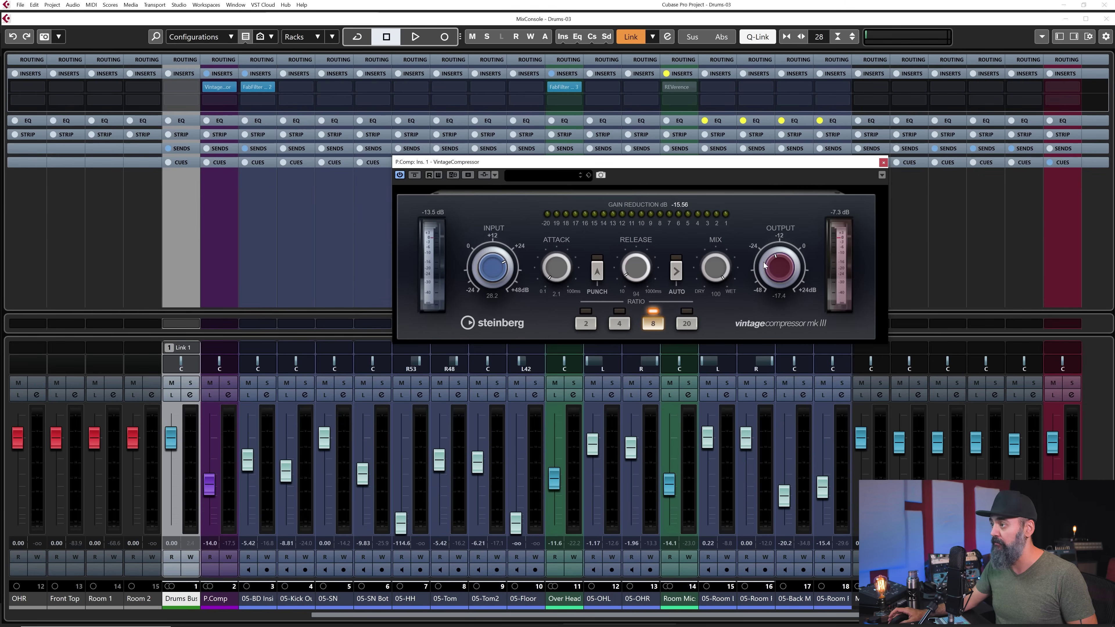
key(space)
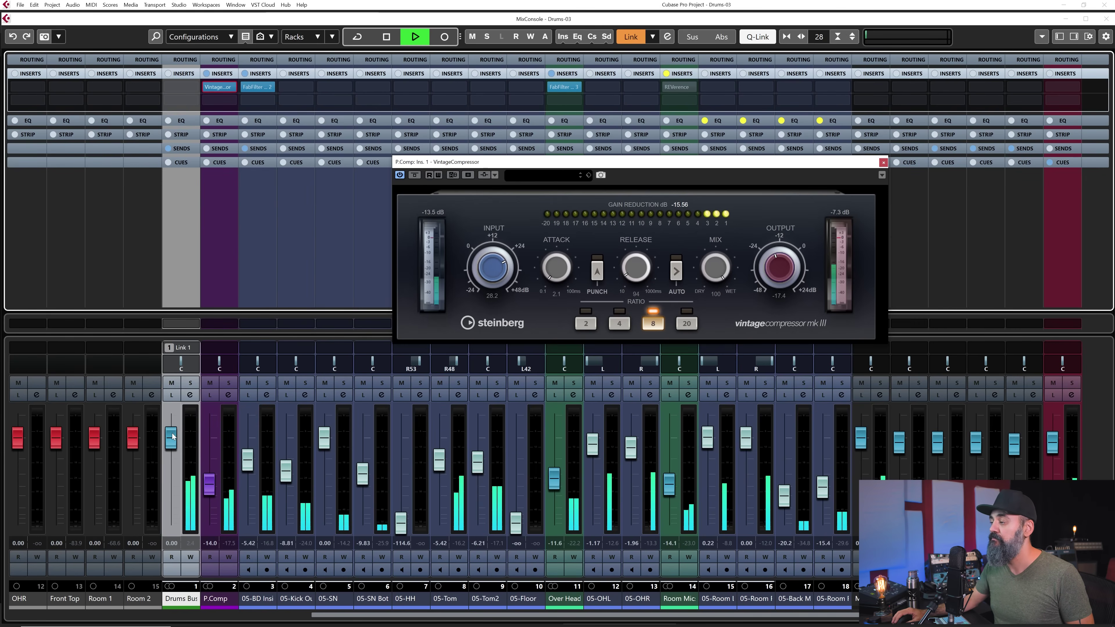
mouse_move(173, 436)
mouse_down()
mouse_move(167, 496)
mouse_move(174, 437)
mouse_up()
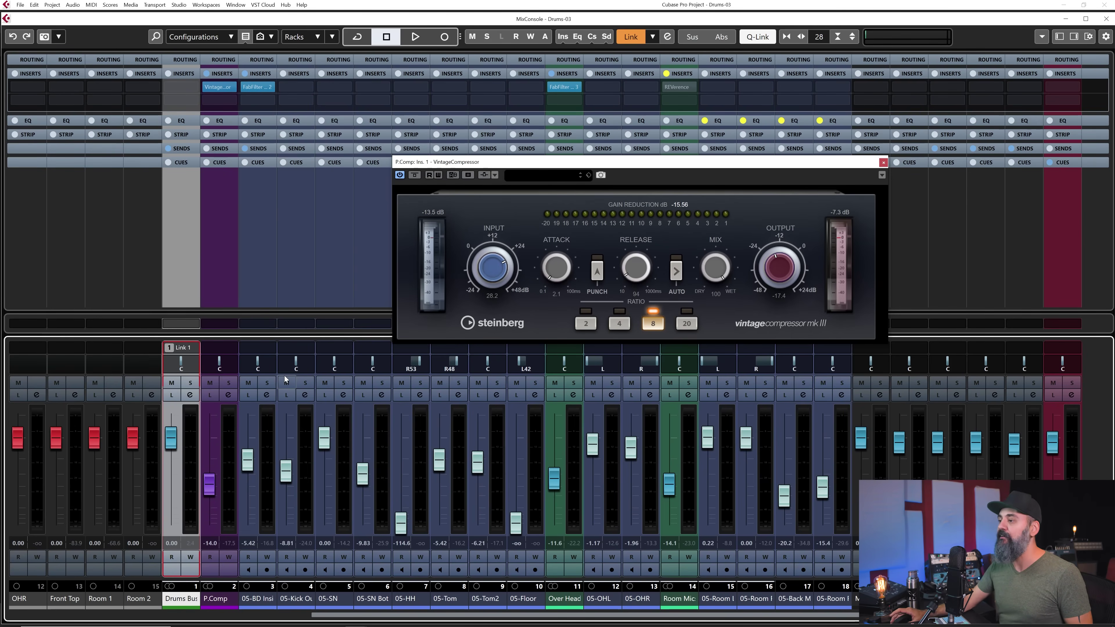
Switch the P.Comp send to post-fader in the Drums Buss channel settings, leaving the buss fader at 0.00 dB
click(190, 395)
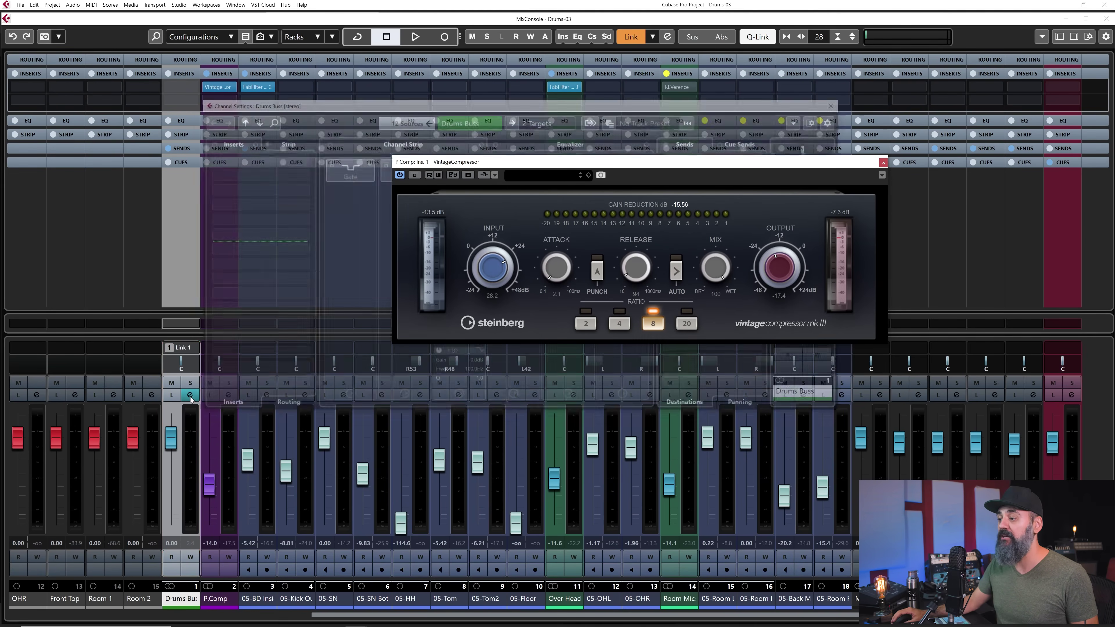
click(884, 163)
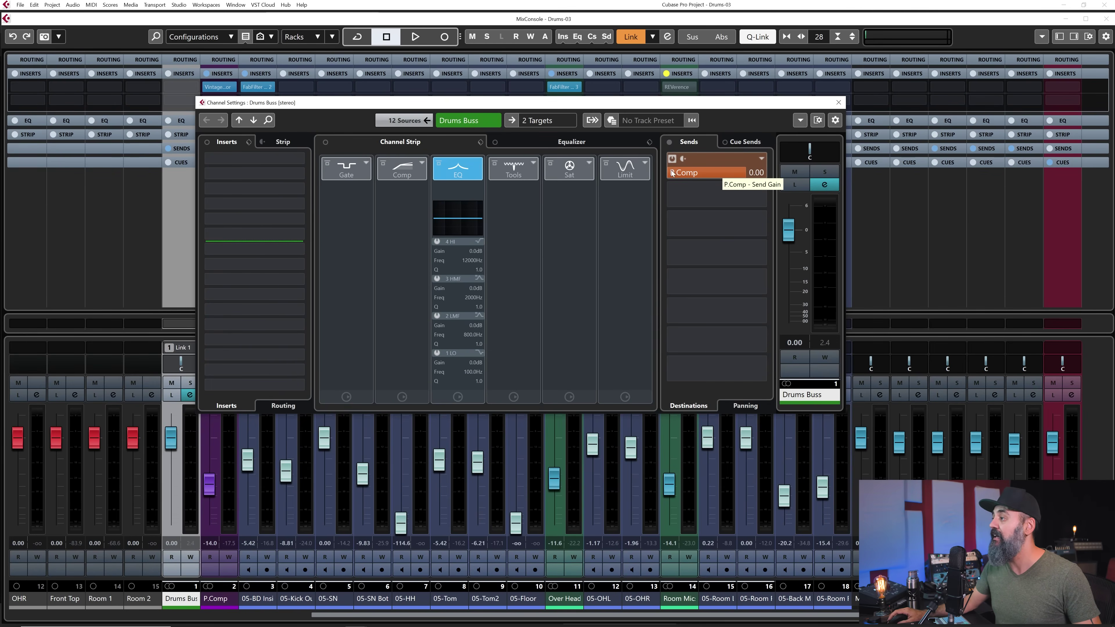
click(684, 159)
click(684, 159)
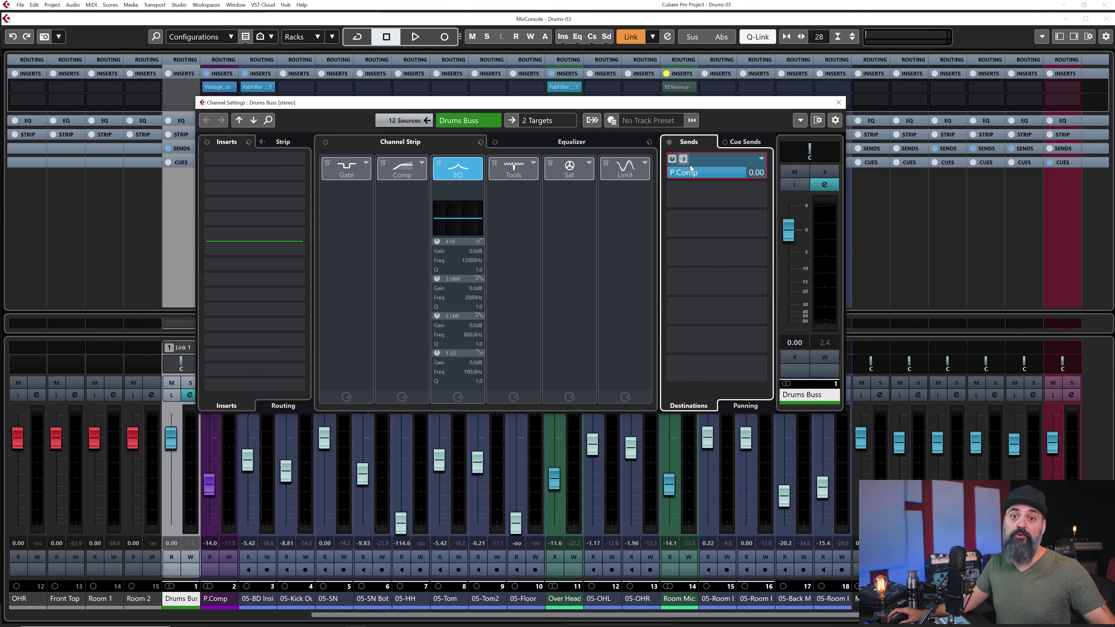
mouse_move(787, 236)
mouse_down()
mouse_move(790, 310)
mouse_move(794, 240)
mouse_up()
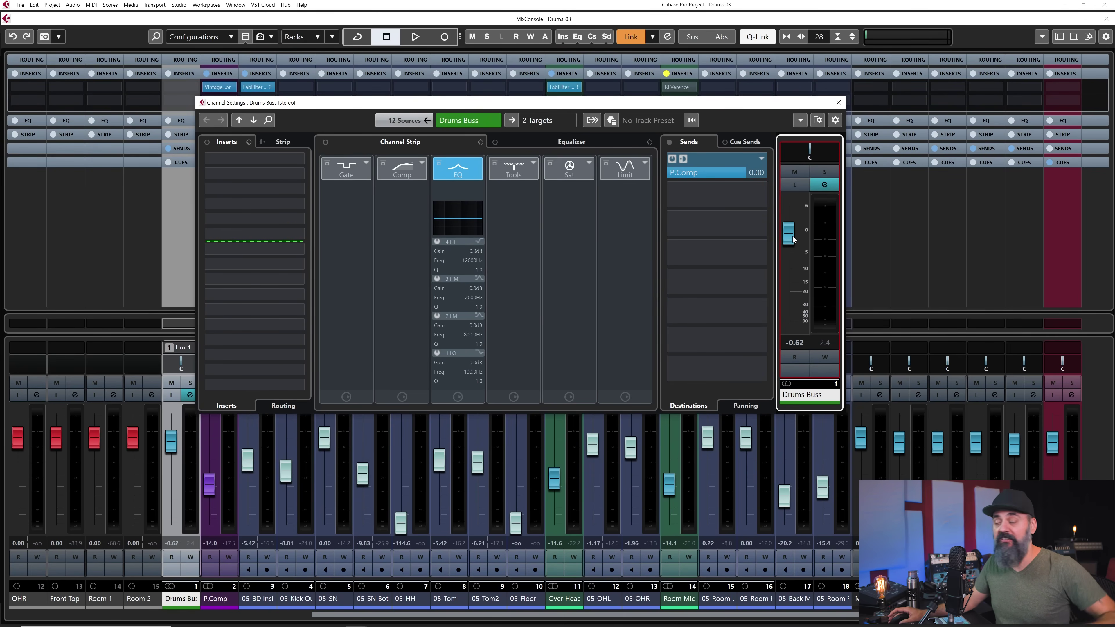
ctrl+click(781, 238)
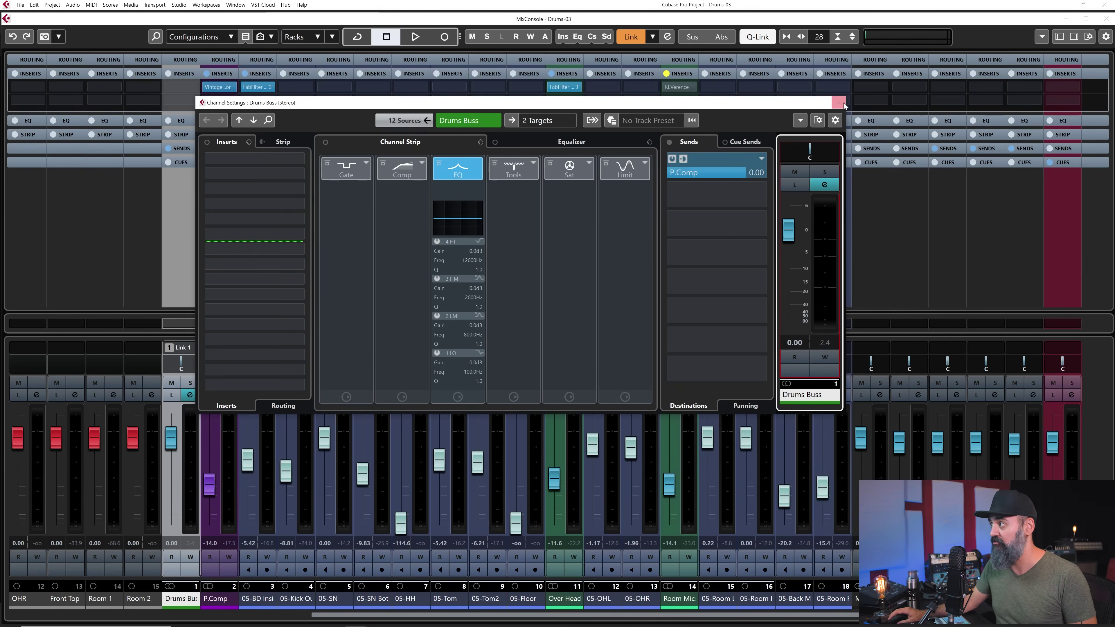
click(839, 102)
Check the P.Comp compressor's response to the post-fader send by moving the Drums Buss fader during playback, and reset the fader to 0.00 dB
click(221, 86)
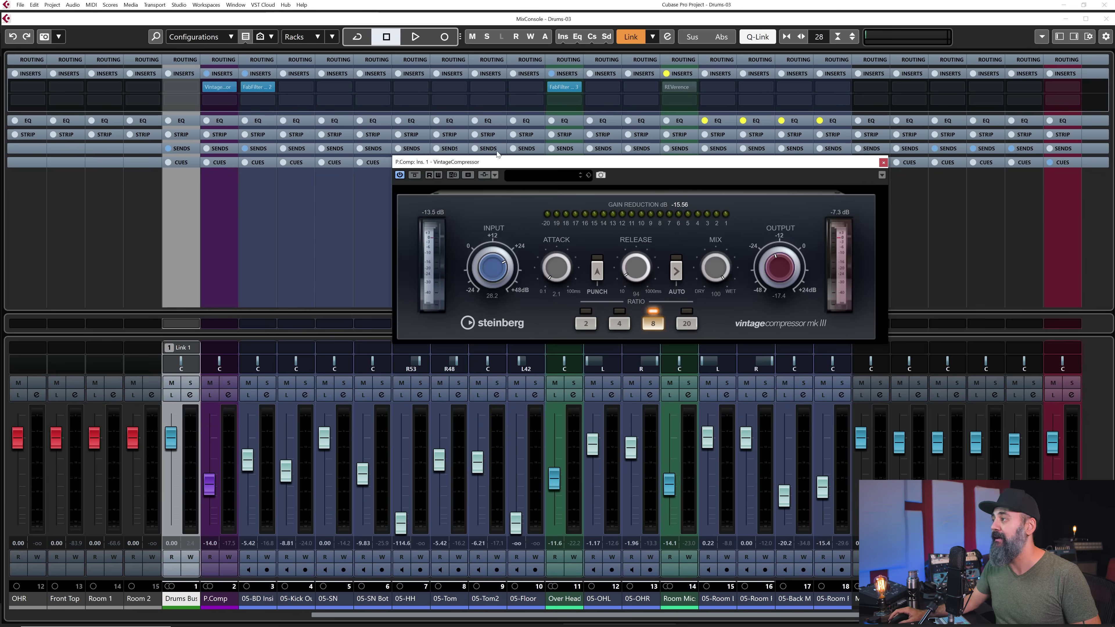
key(space)
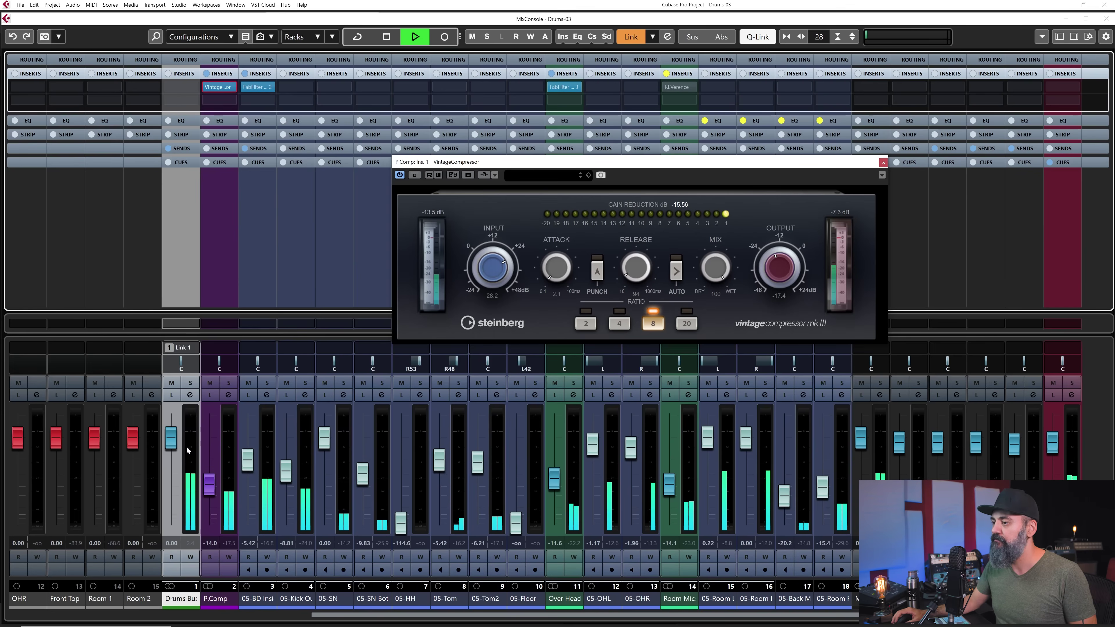
mouse_move(172, 441)
mouse_down()
mouse_move(162, 542)
mouse_move(163, 446)
mouse_up()
key(space)
ctrl+click(168, 444)
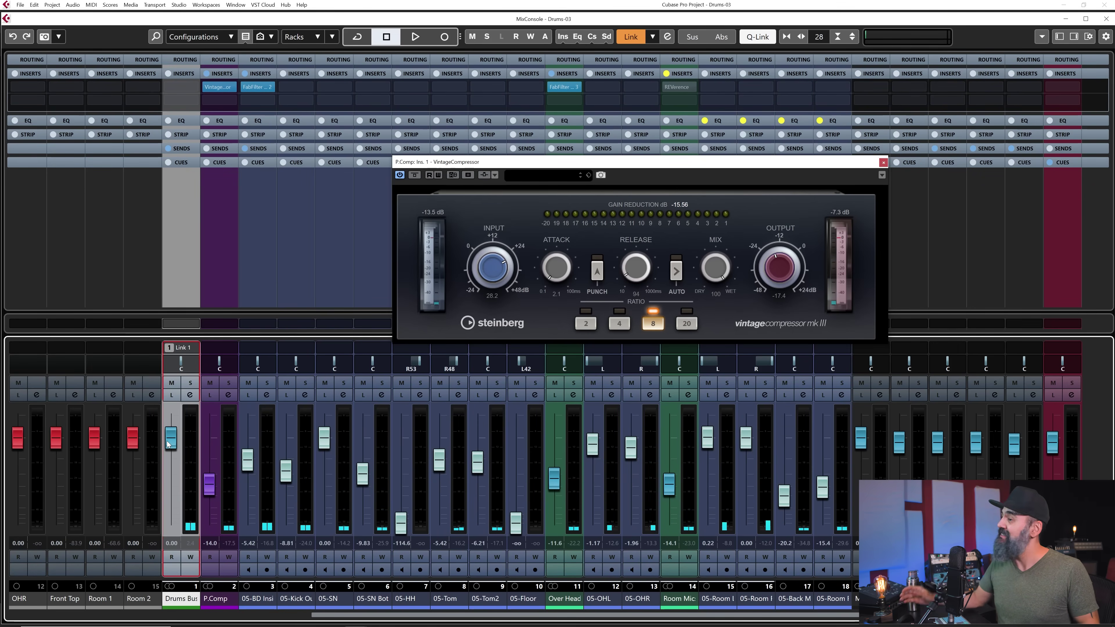
Lower the Drums Buss fader to -7.76 dB with playback stopped and reset it to 0.00 dB
drag(177, 438, 171, 461)
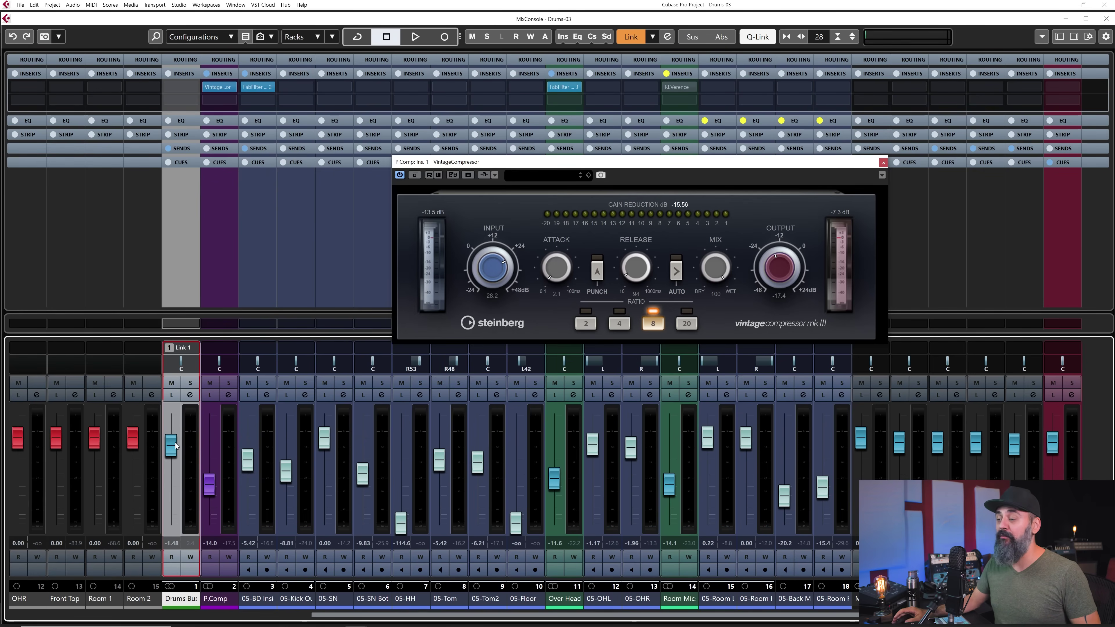
drag(176, 445, 173, 468)
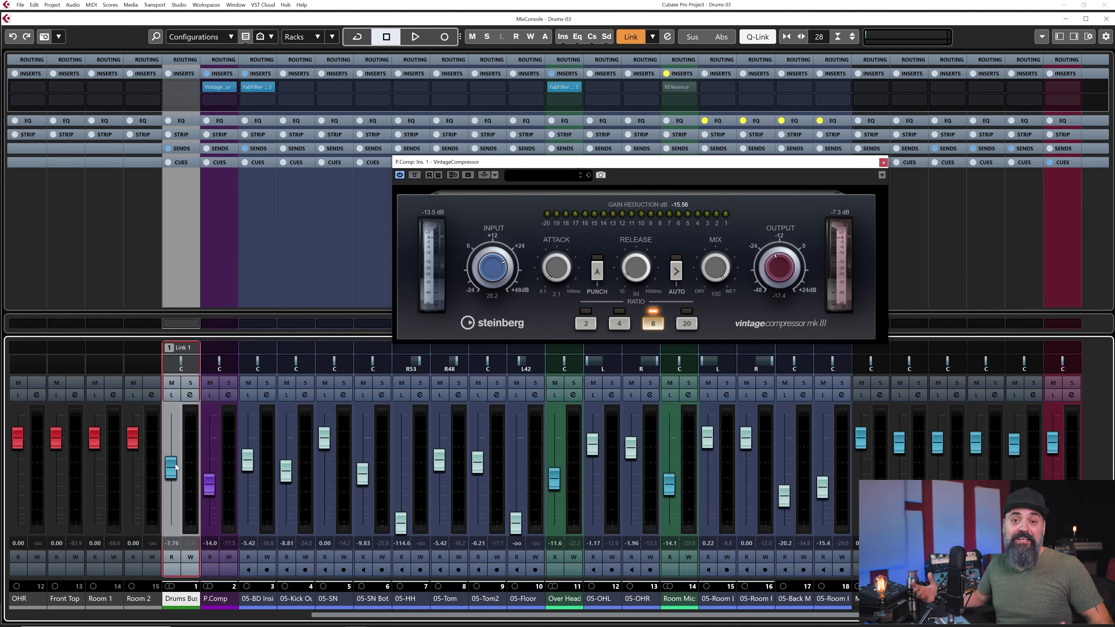
ctrl+click(176, 465)
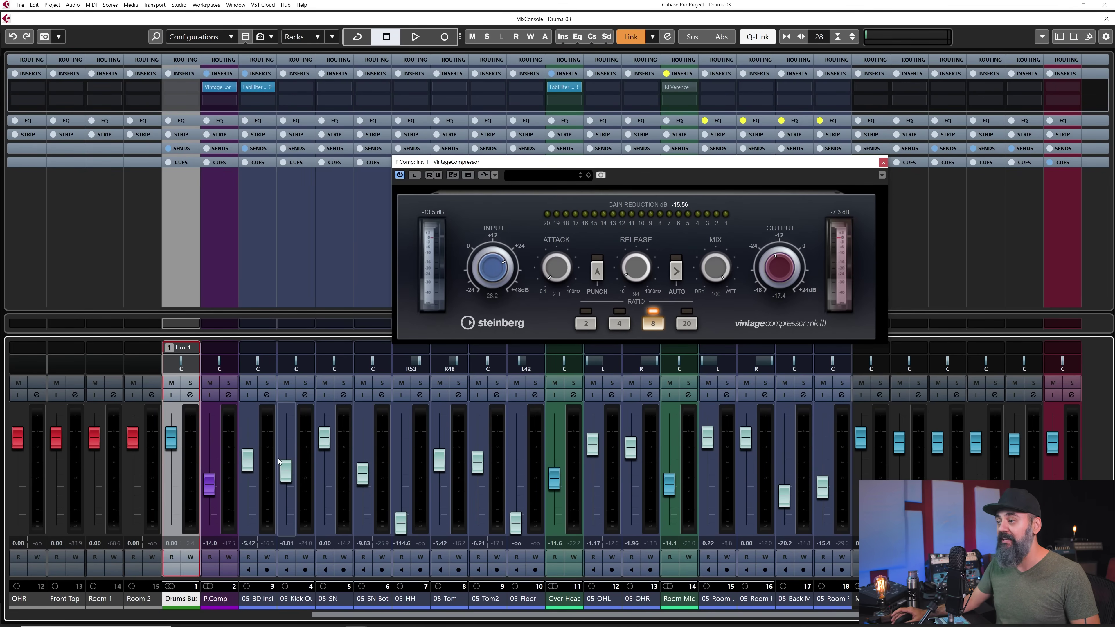
Link only the volume of Drums Buss and P.Comp through a new VCA fader, and try the fader at 1.09 dB
key(Right)
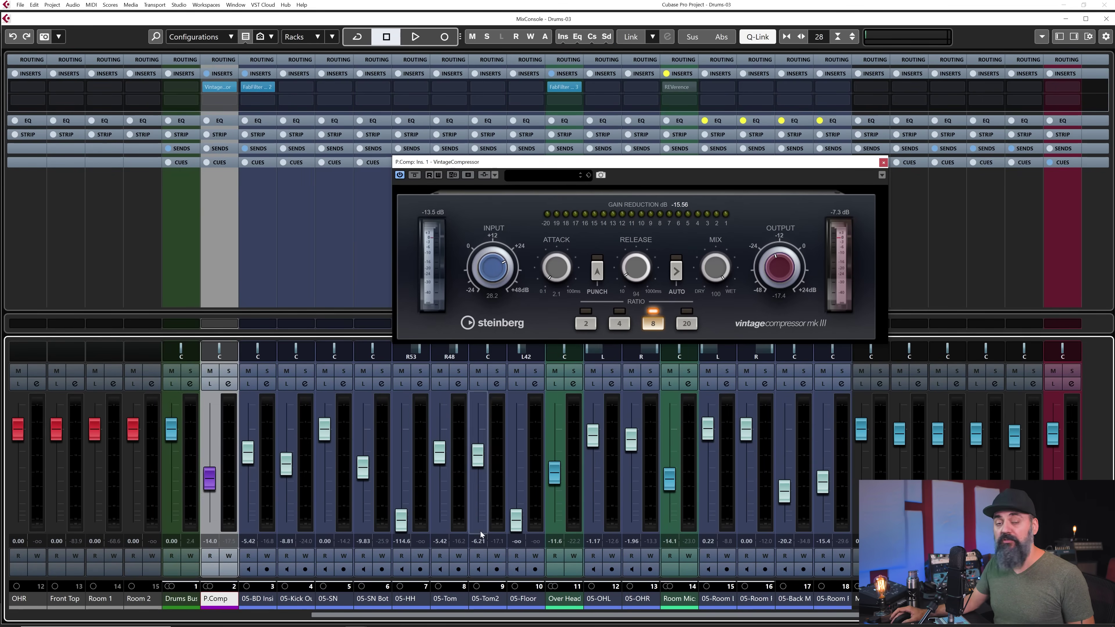
click(176, 600)
ctrl+click(217, 599)
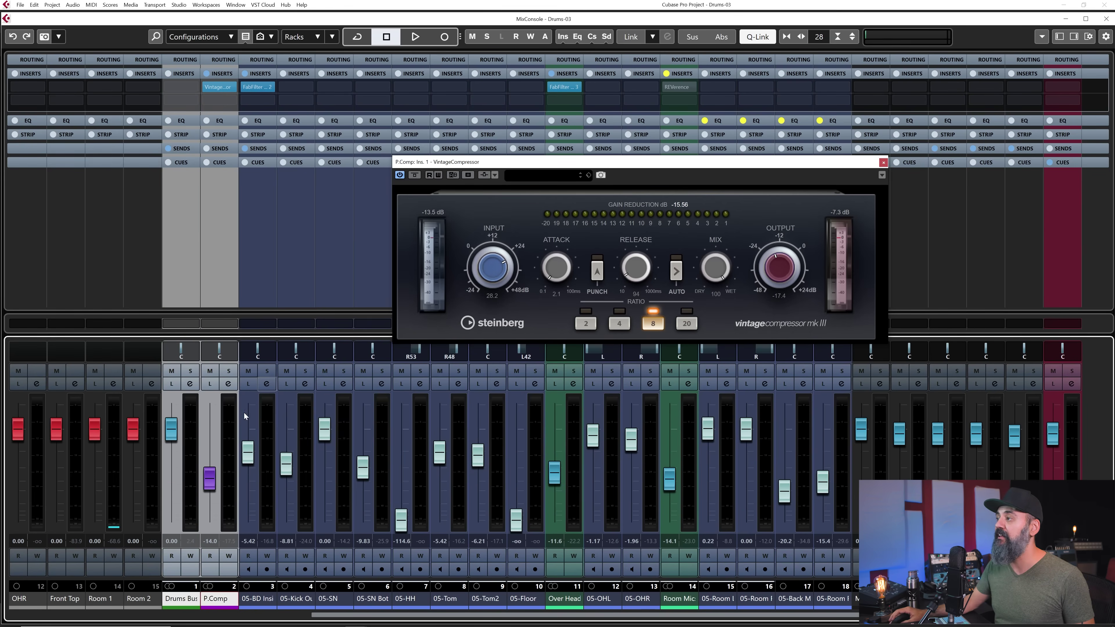
click(631, 37)
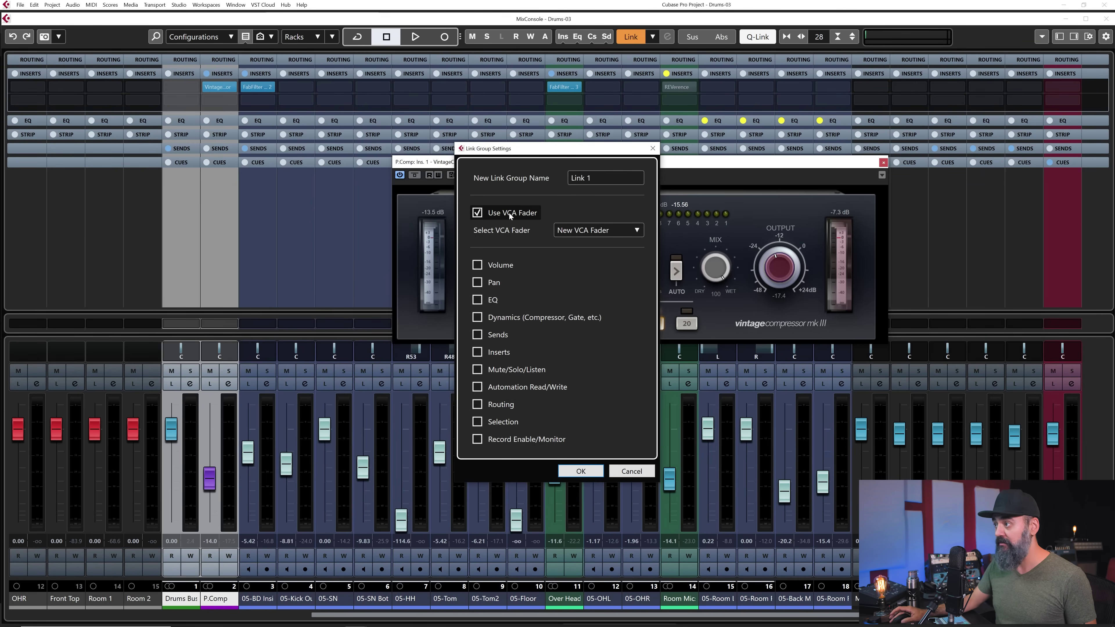
click(499, 265)
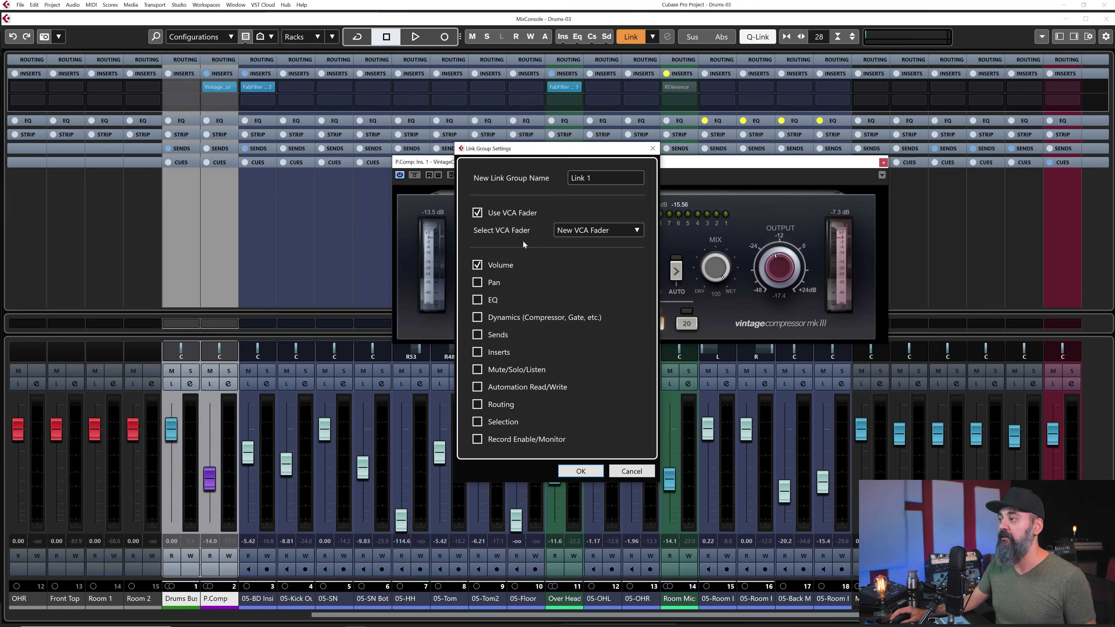
click(581, 471)
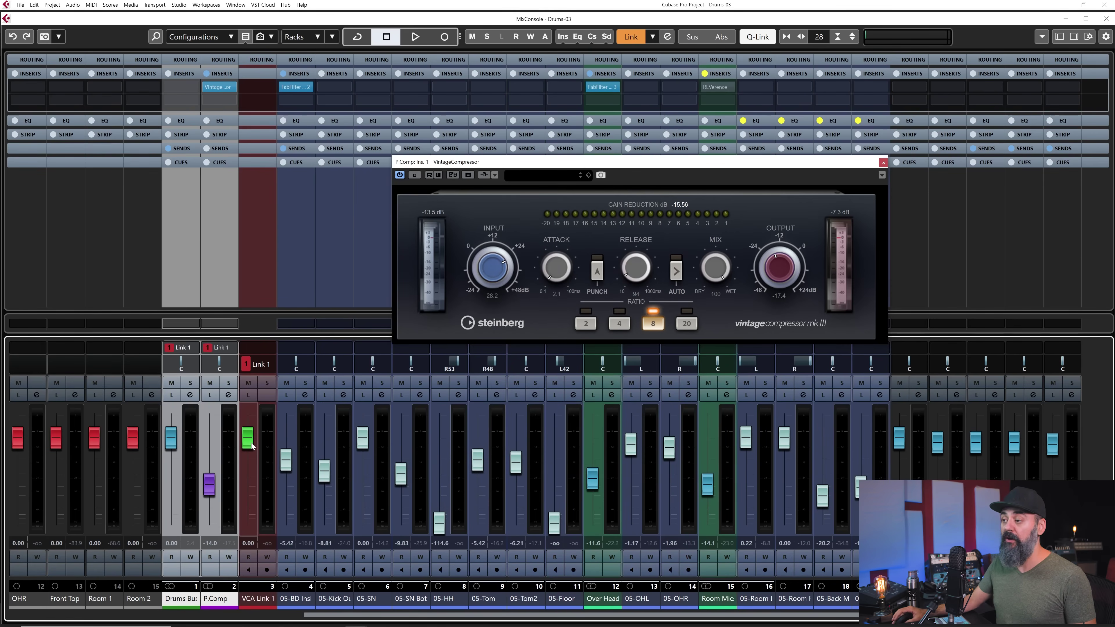
mouse_move(252, 446)
mouse_down()
mouse_move(251, 490)
mouse_move(252, 444)
mouse_up()
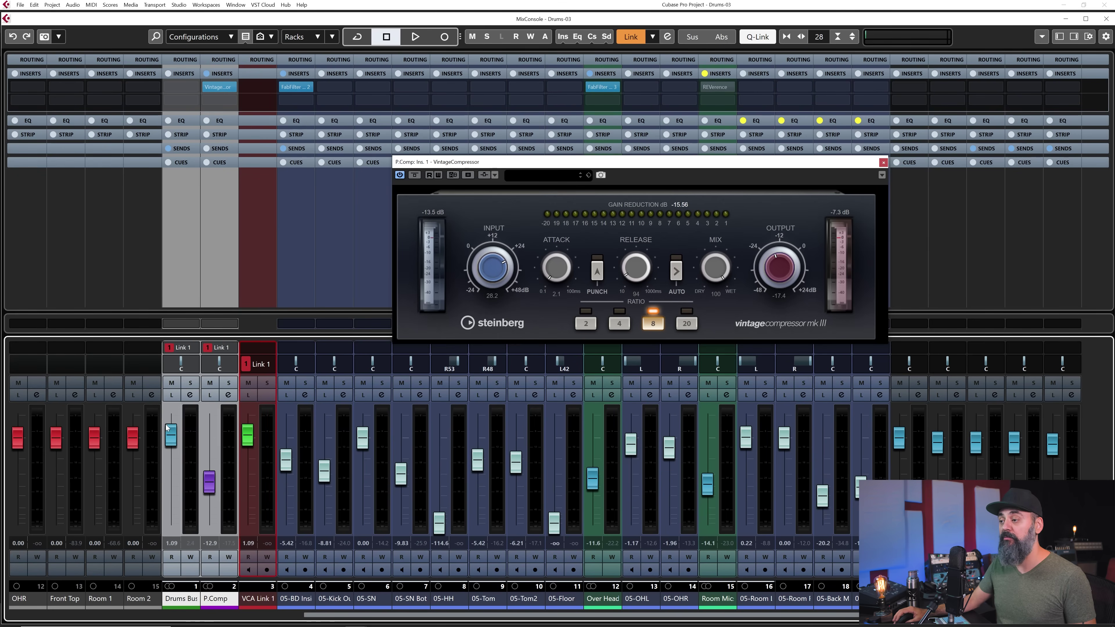
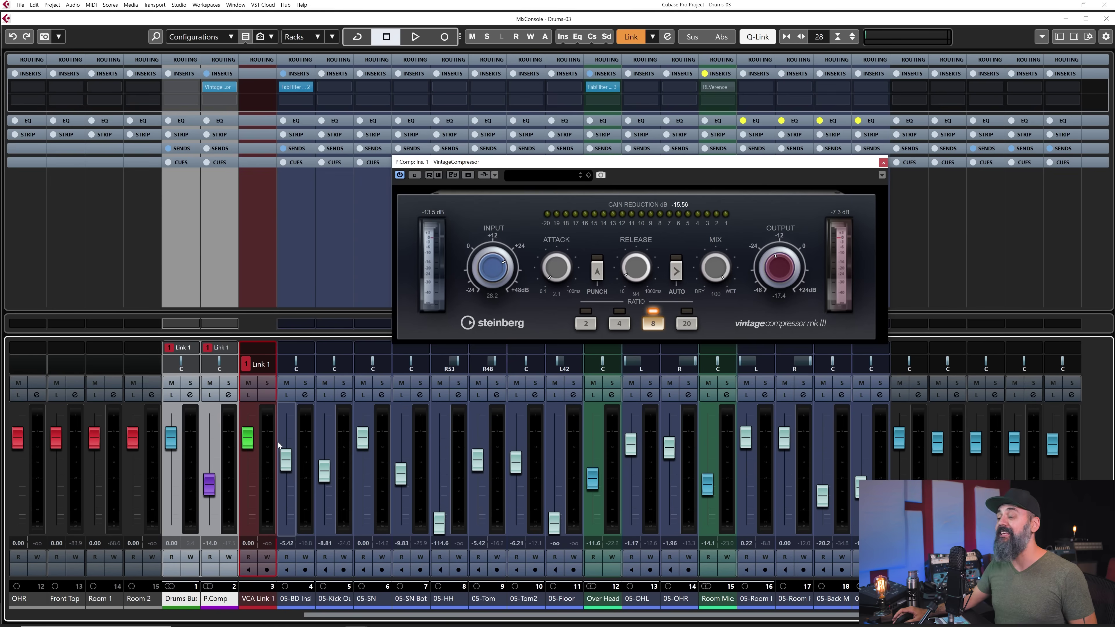
Look over the MIX group channels and expand the routing rack to check where the Drums Buss is routed
click(217, 599)
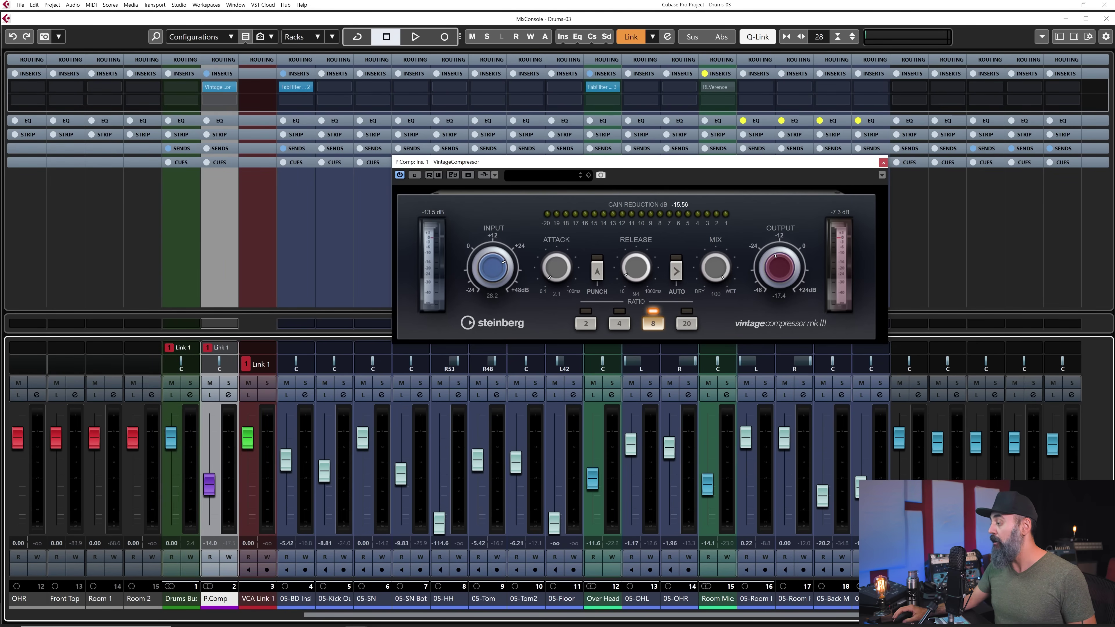
click(909, 598)
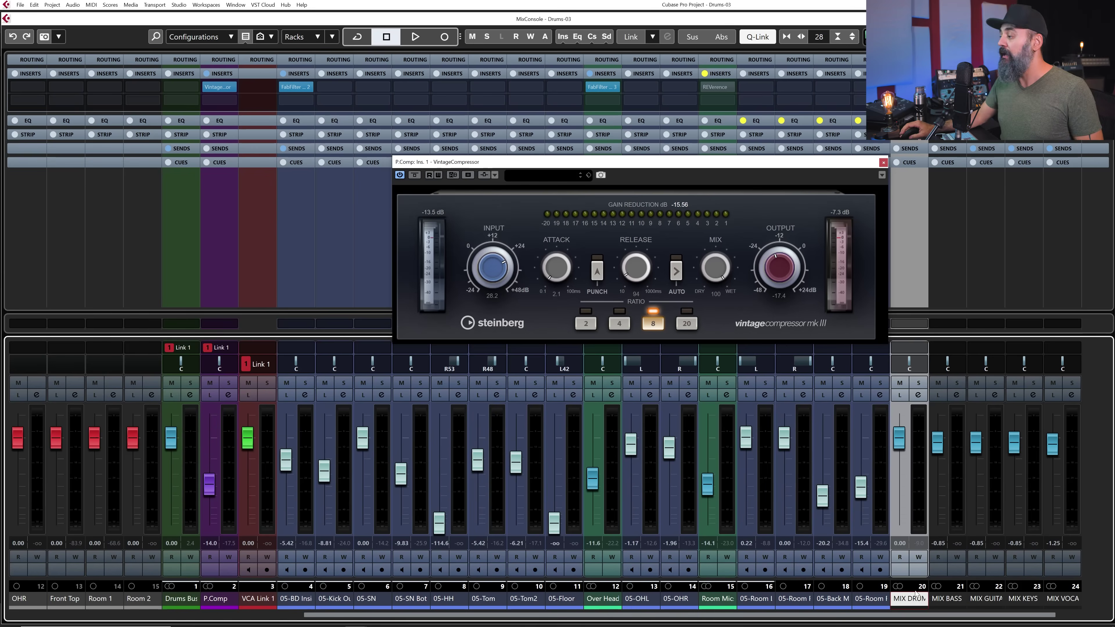
click(950, 605)
key(Down)
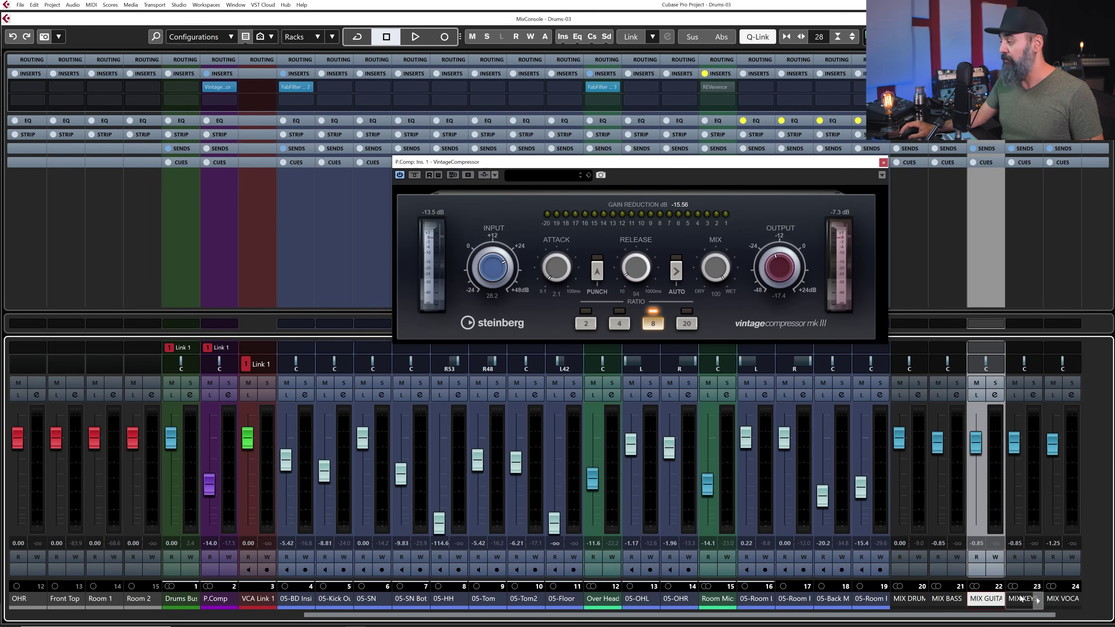
click(923, 600)
click(949, 600)
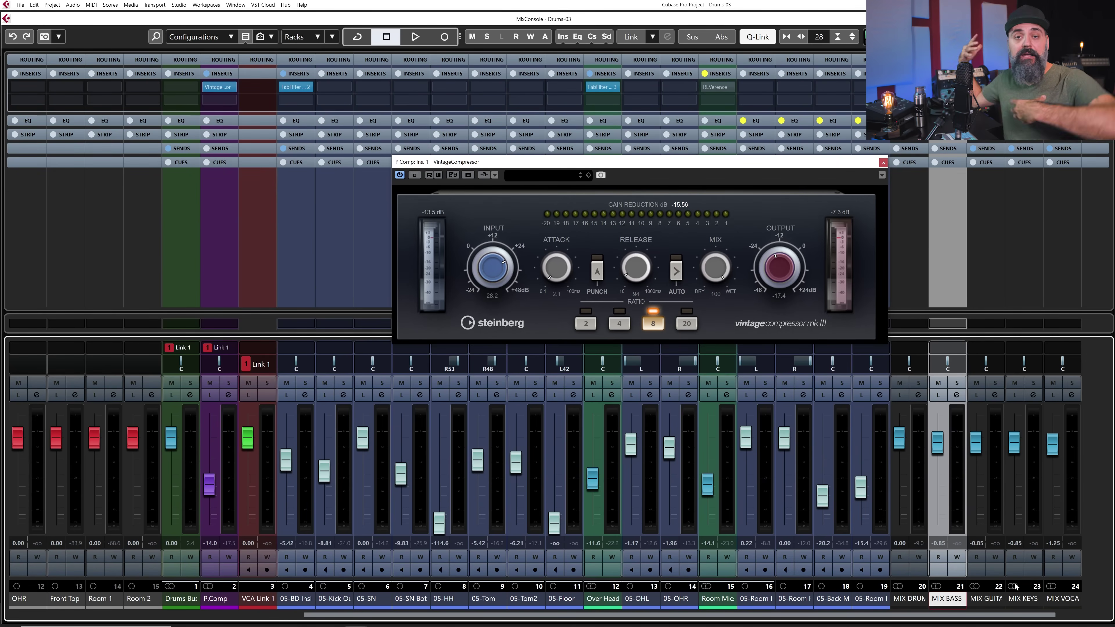
click(174, 579)
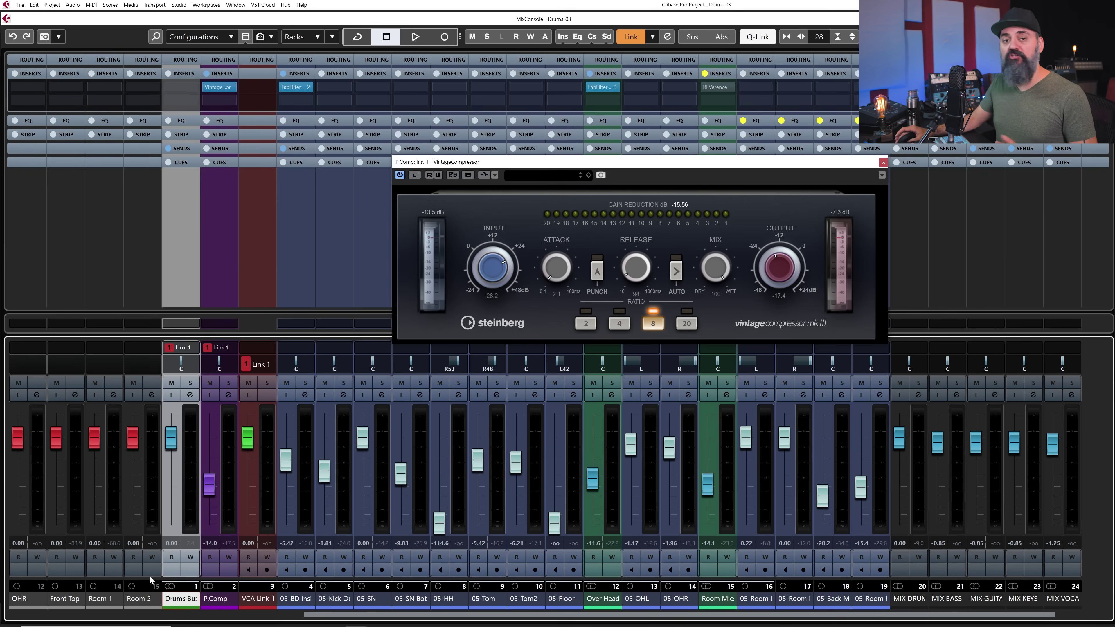
click(185, 60)
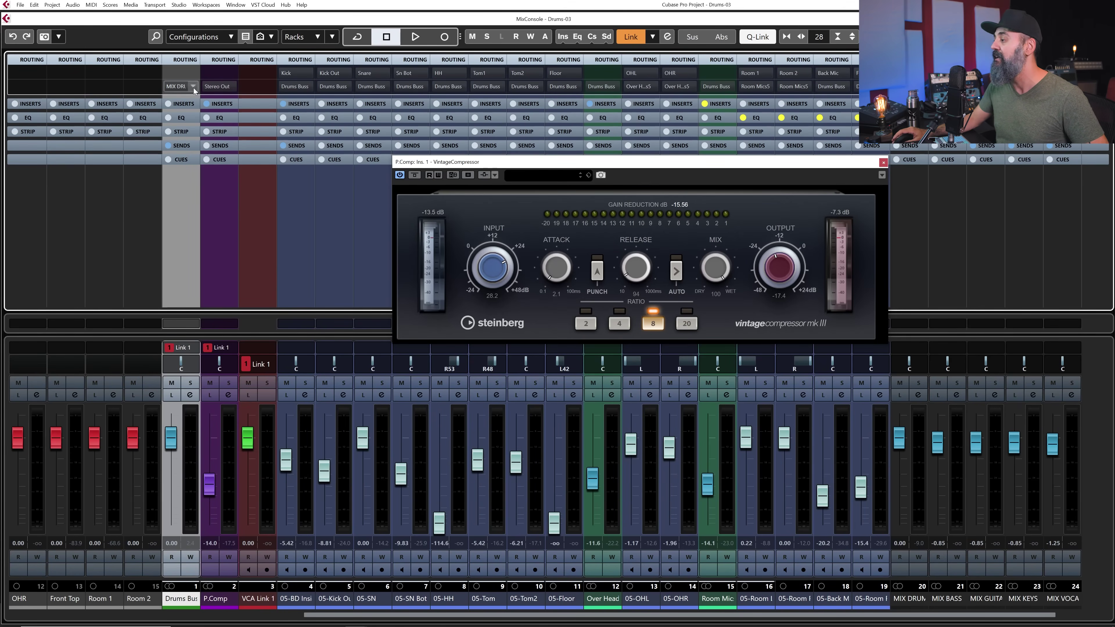
Lower the MIX DRUMS group fader to -2.56 dB and reset it to 0.00 dB
click(909, 598)
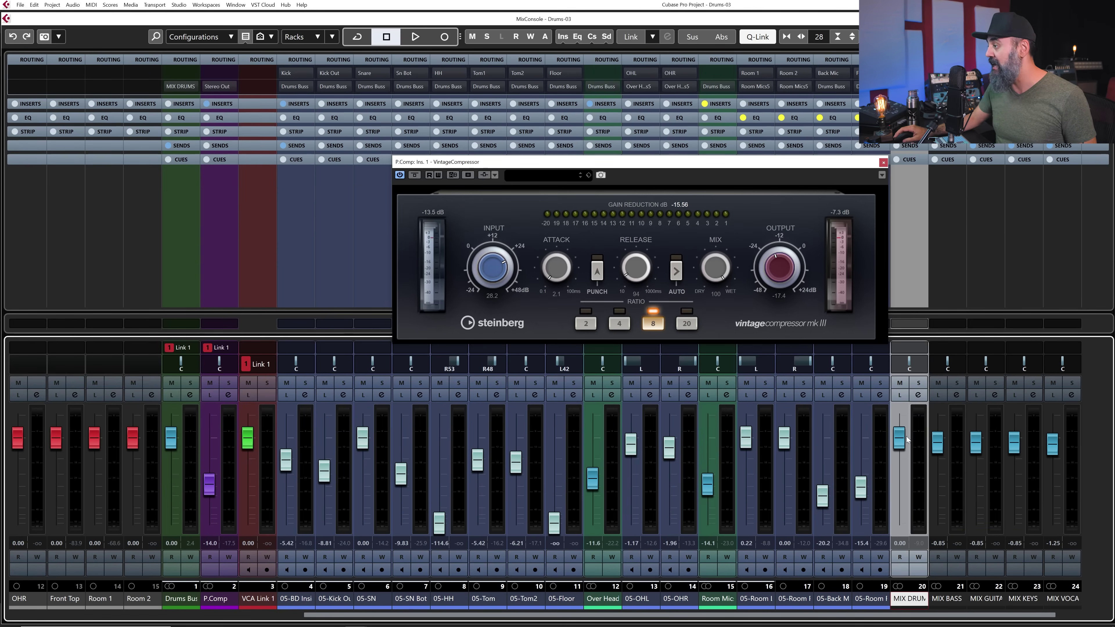
drag(900, 439, 902, 447)
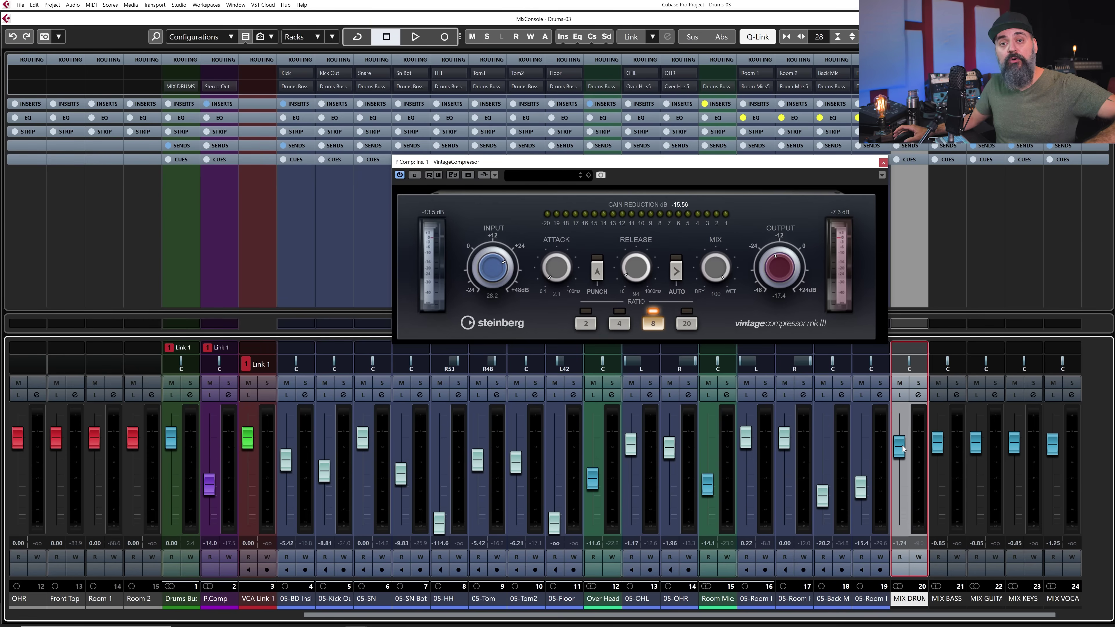
ctrl+click(900, 447)
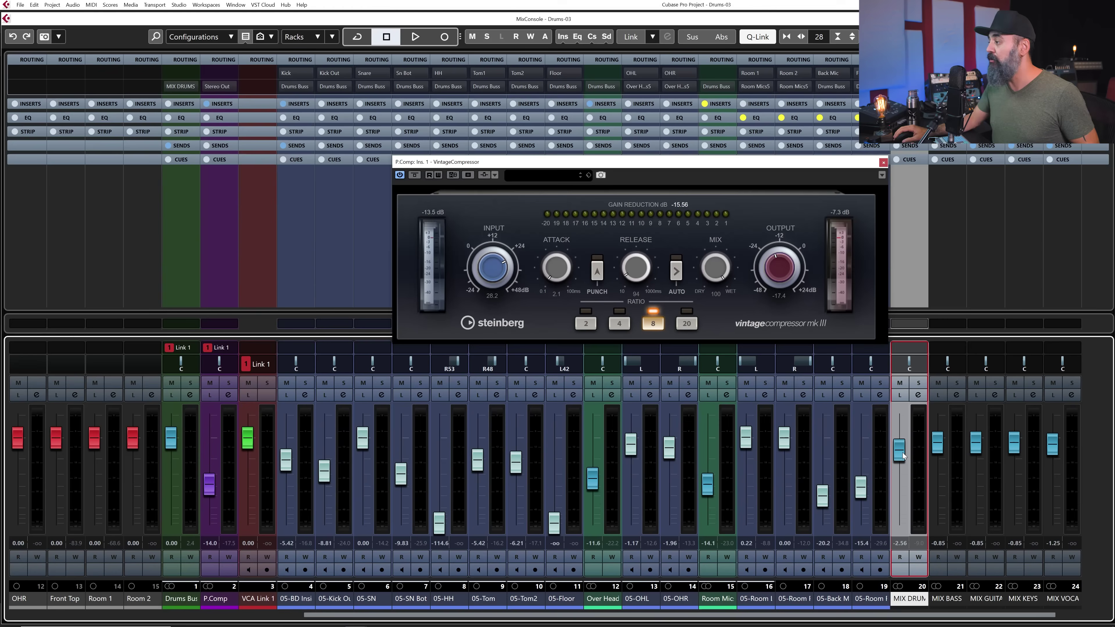
ctrl+click(902, 454)
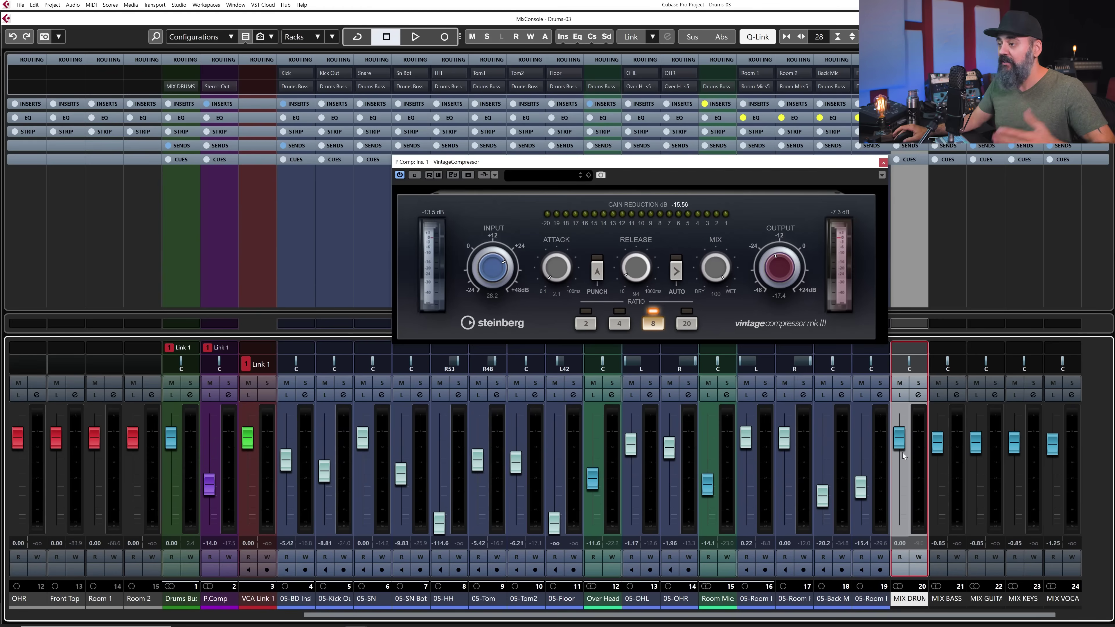
Close the P.Comp compressor and open the channel settings of the Drums Buss
click(884, 162)
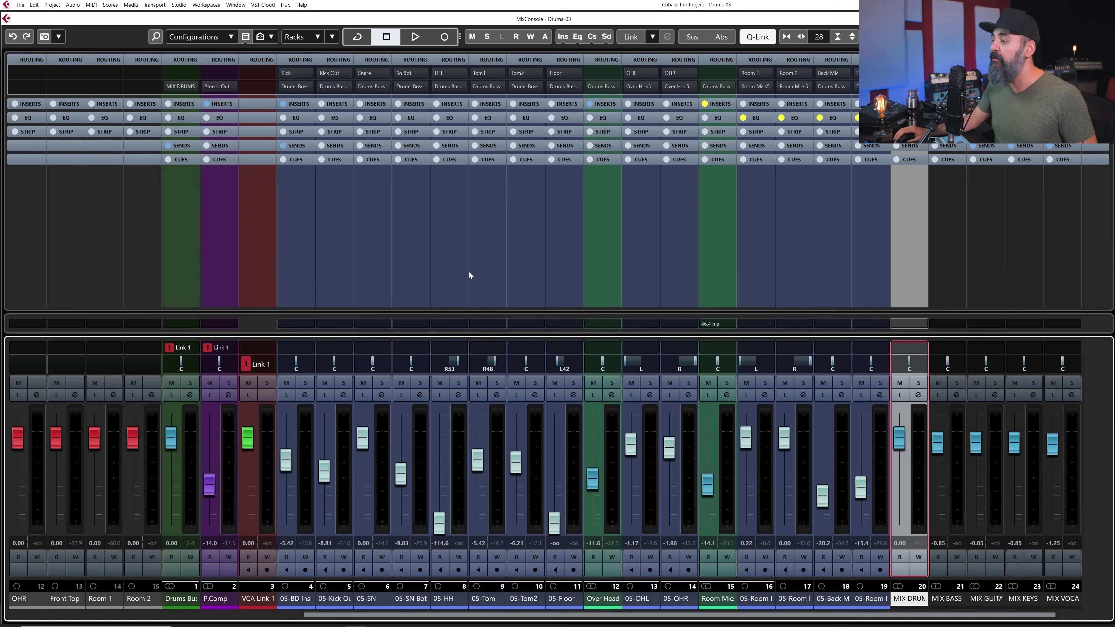
click(190, 395)
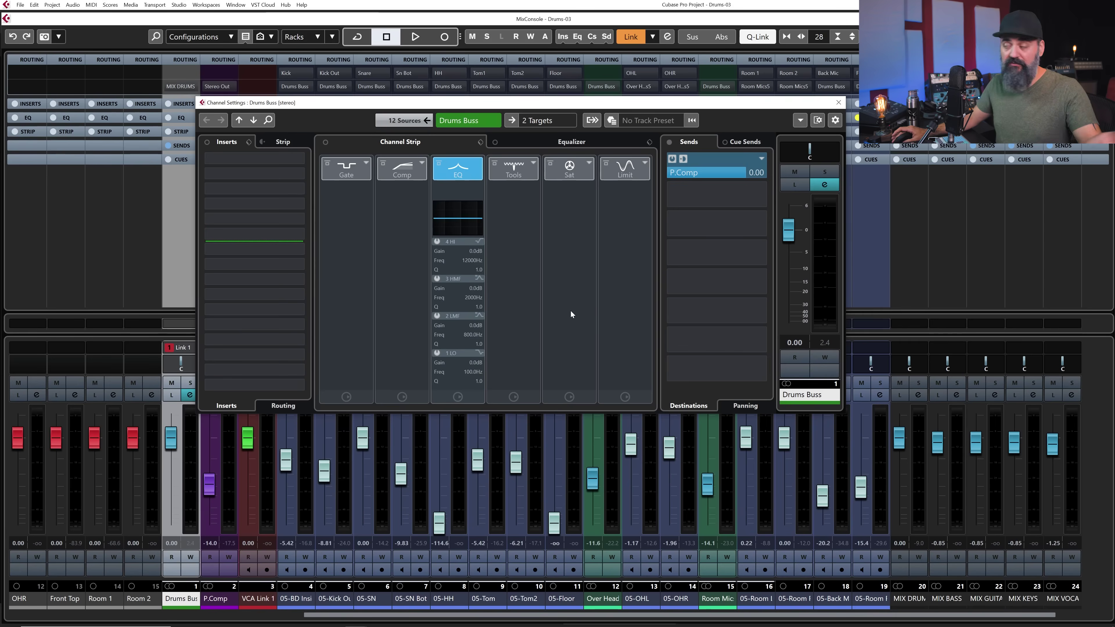
Close the Drums Buss channel settings, then show the Direct Routing rack in the mixer and expand its slots
click(836, 104)
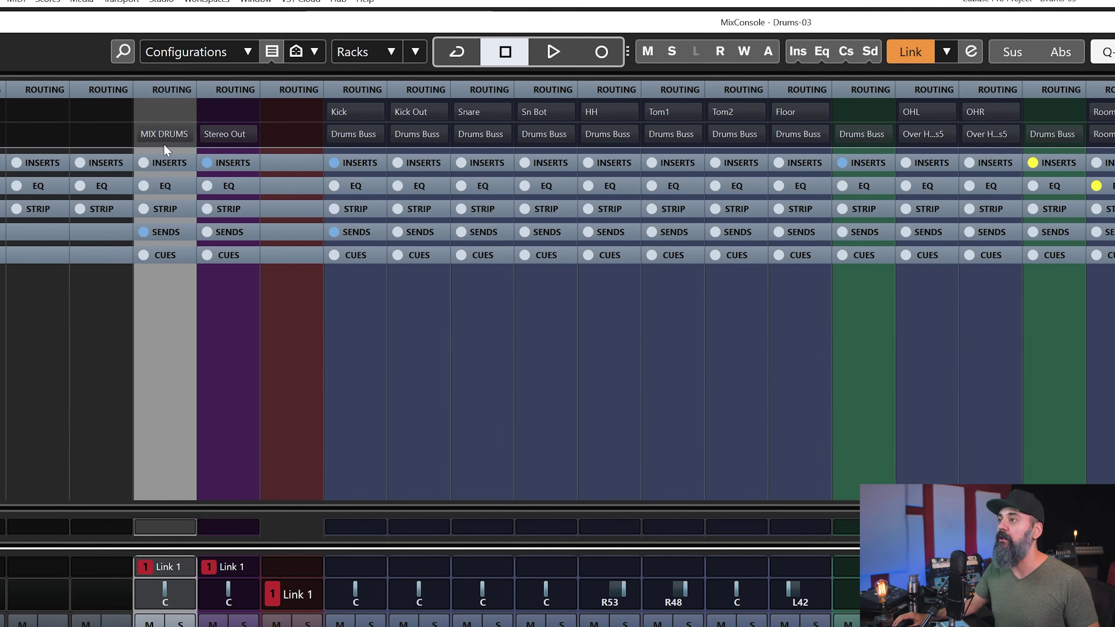
click(392, 54)
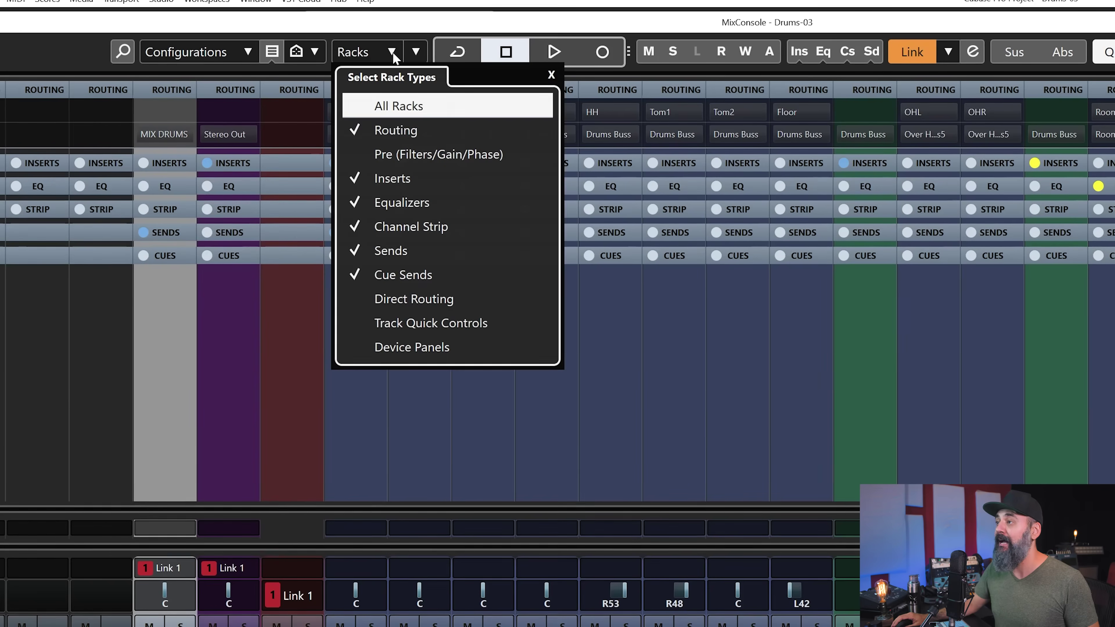
click(355, 304)
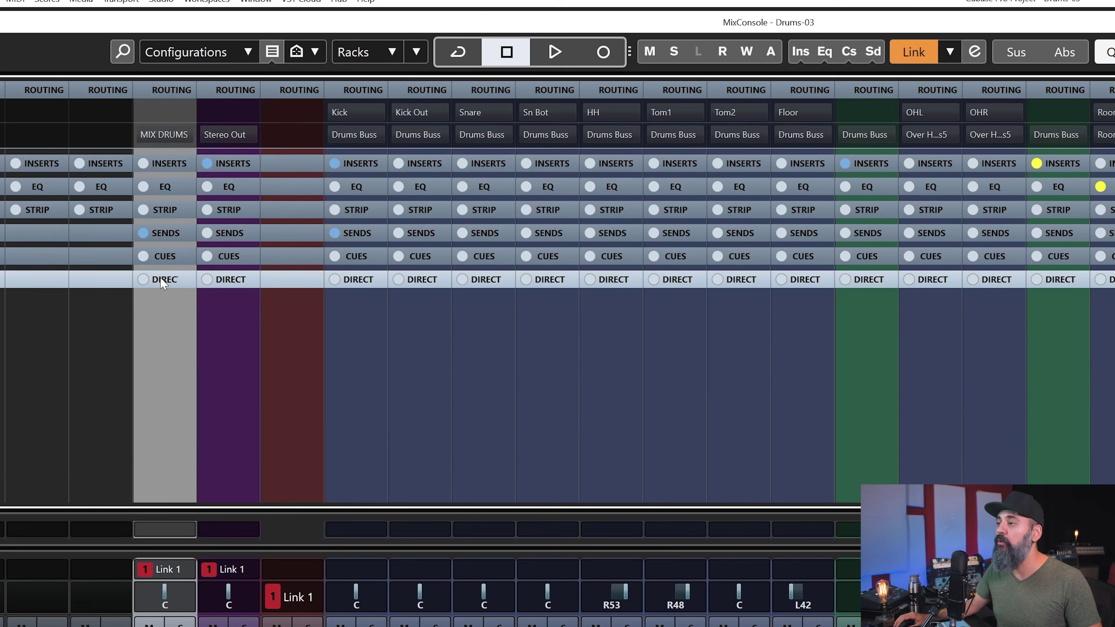
click(162, 280)
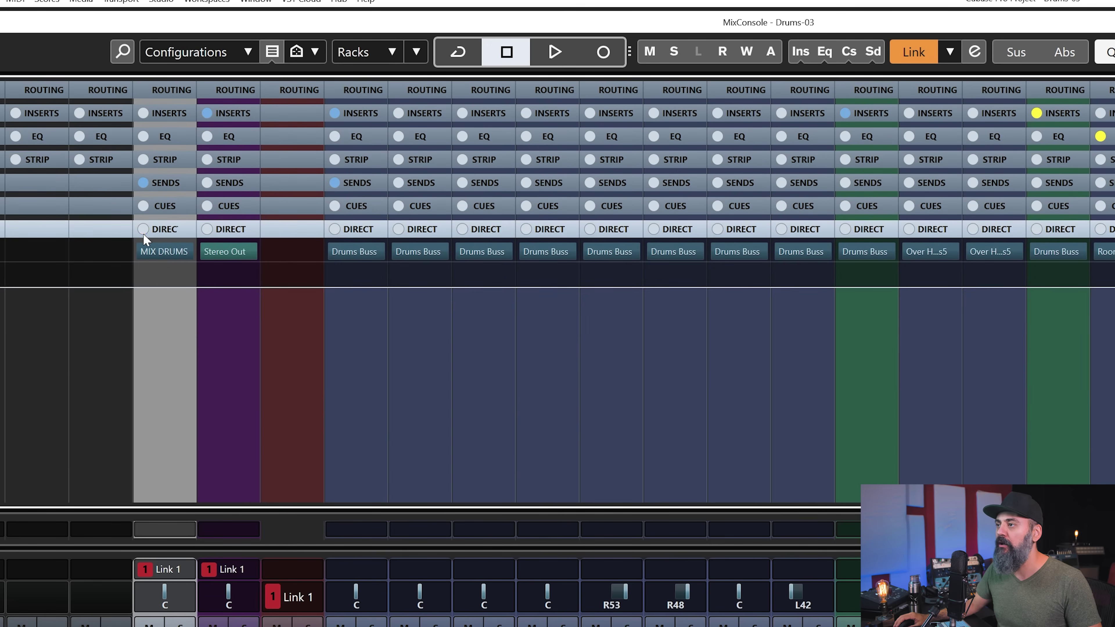
click(162, 232)
click(162, 230)
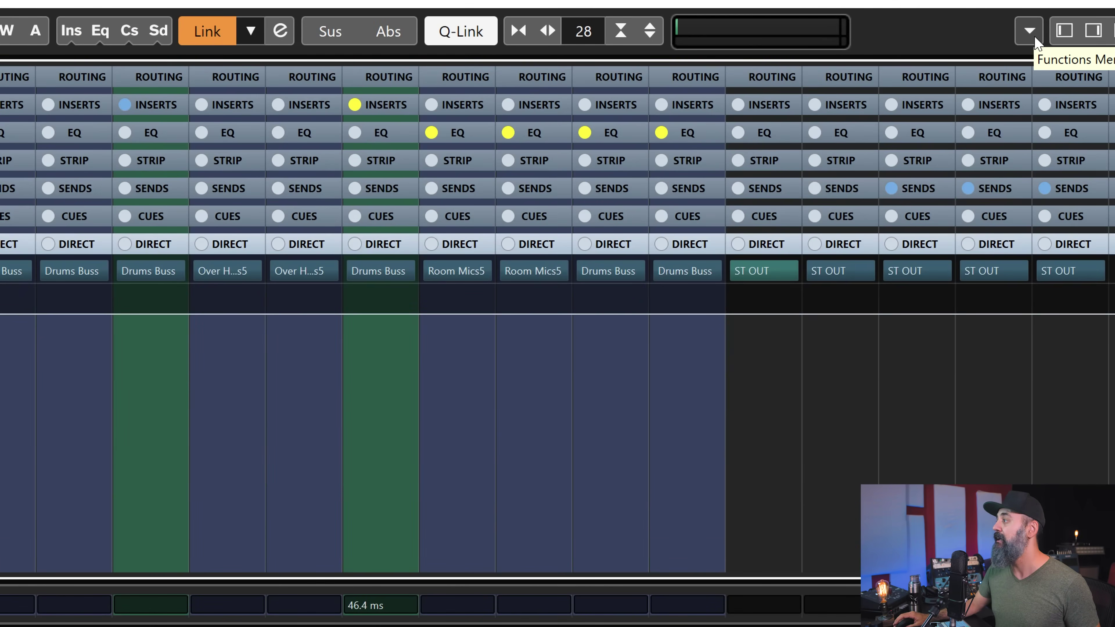
Check the Direct Routing: Summing Mode setting among the MixConsole functions
click(1030, 32)
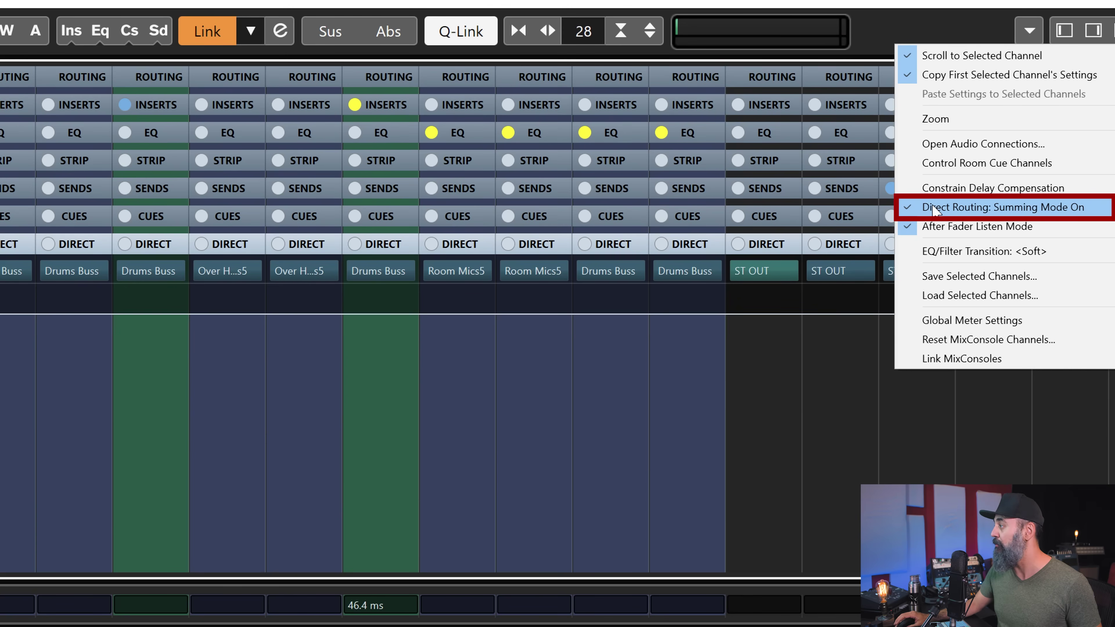
click(918, 208)
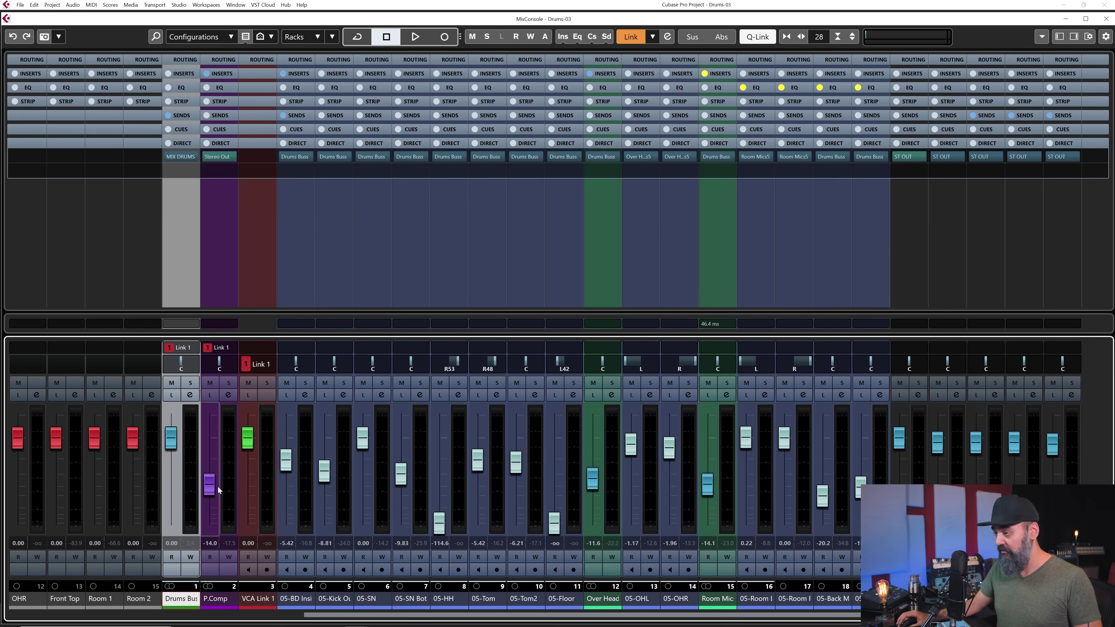
click(172, 453)
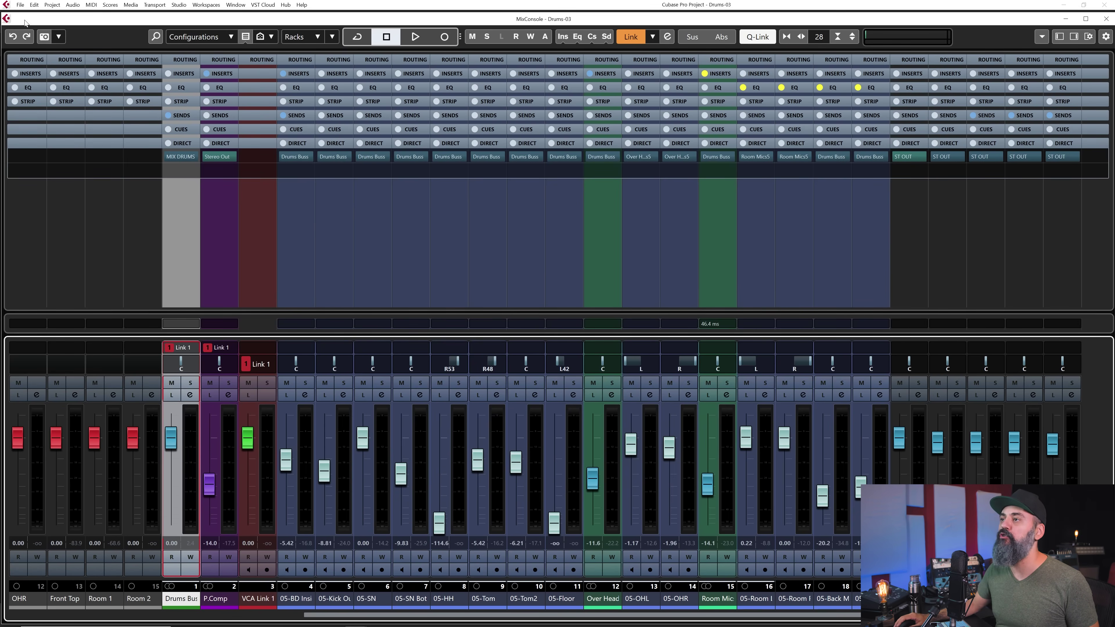
Add a stereo group track named P.Comp Gr and move the VintageCompressor insert from P.Comp onto it
click(54, 4)
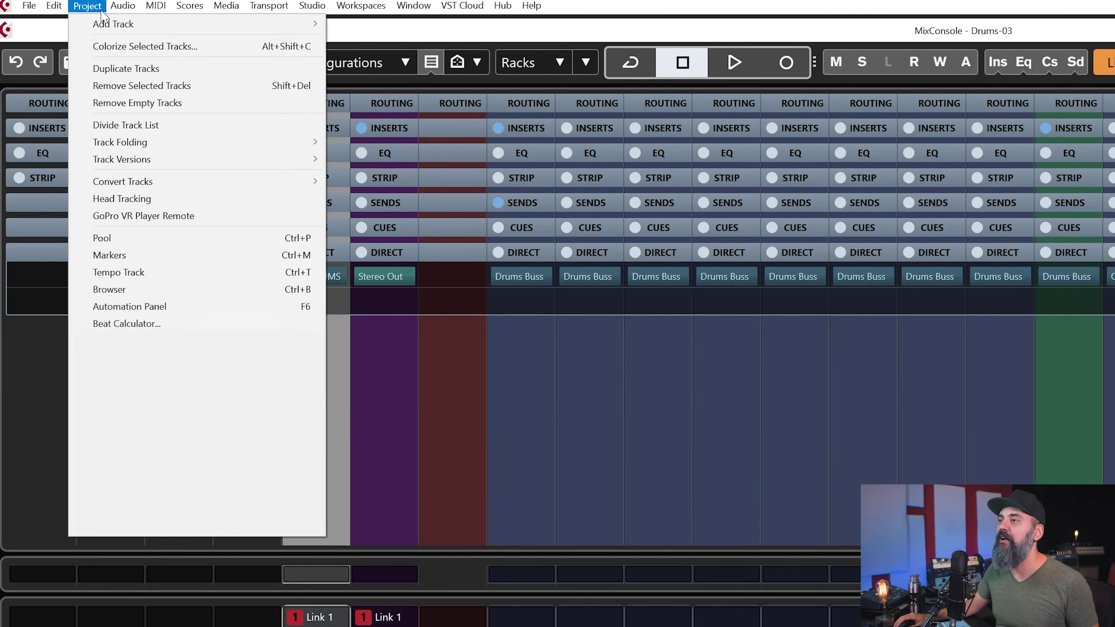
mouse_move(108, 24)
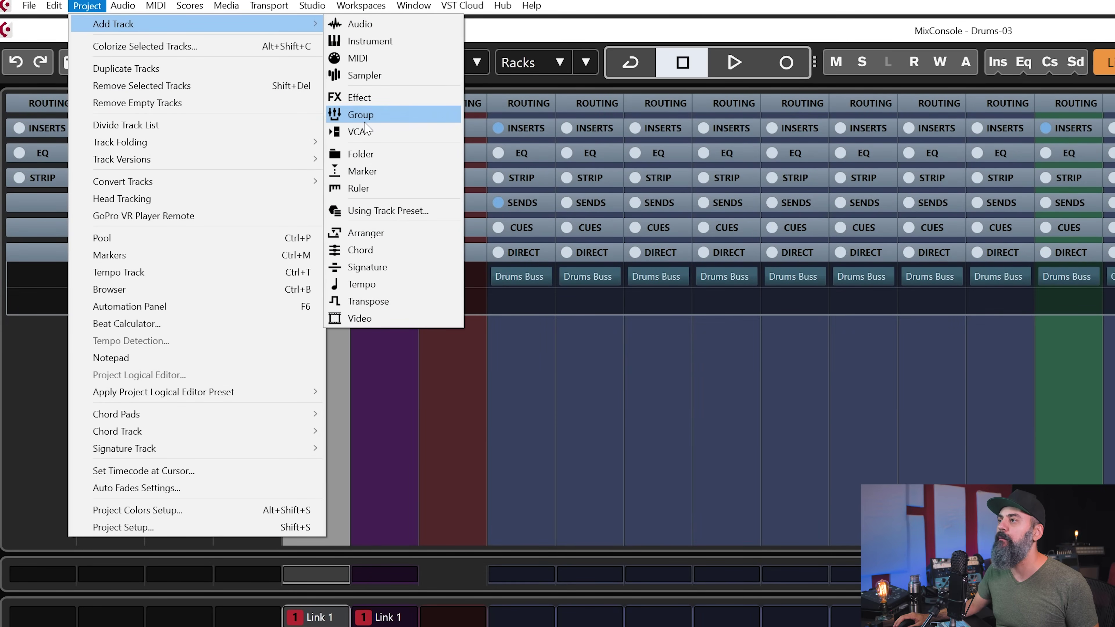
click(357, 115)
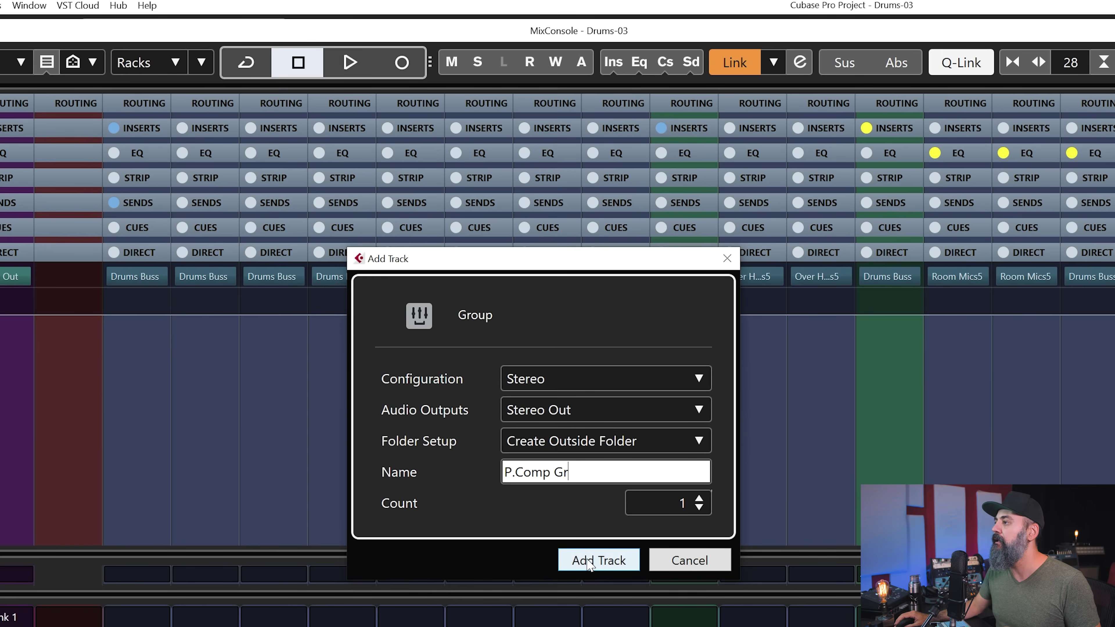
click(614, 559)
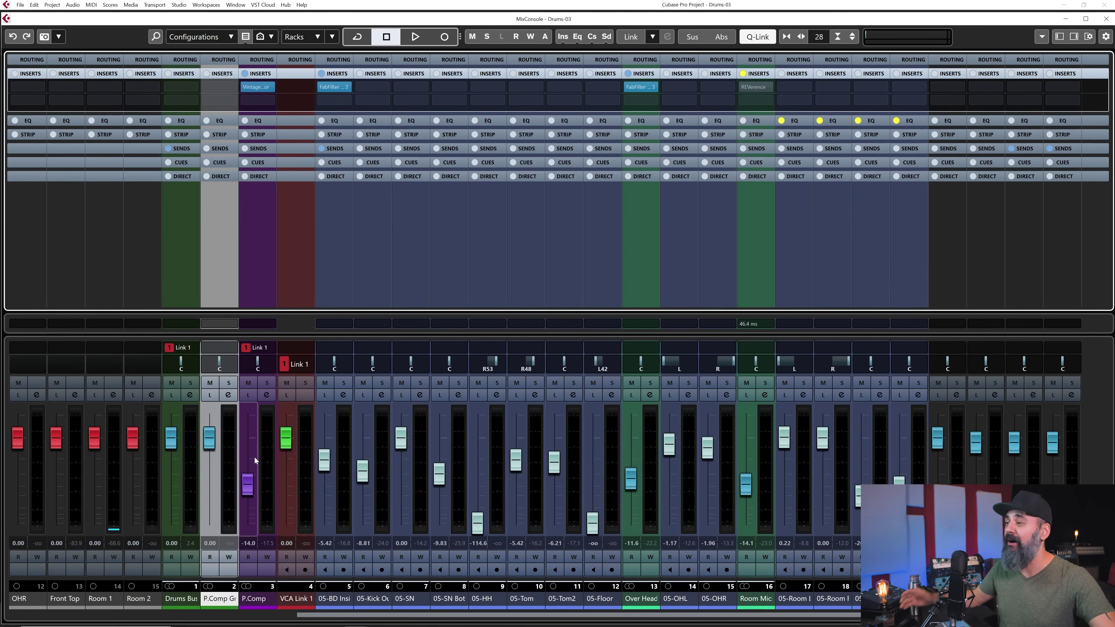
mouse_move(249, 89)
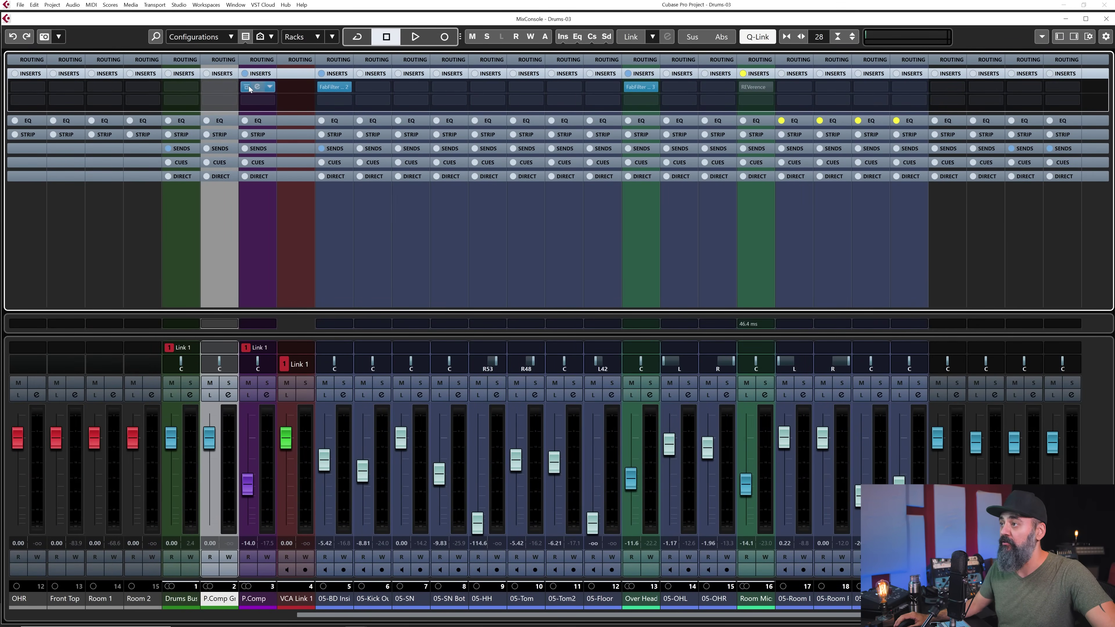
drag(257, 88, 219, 87)
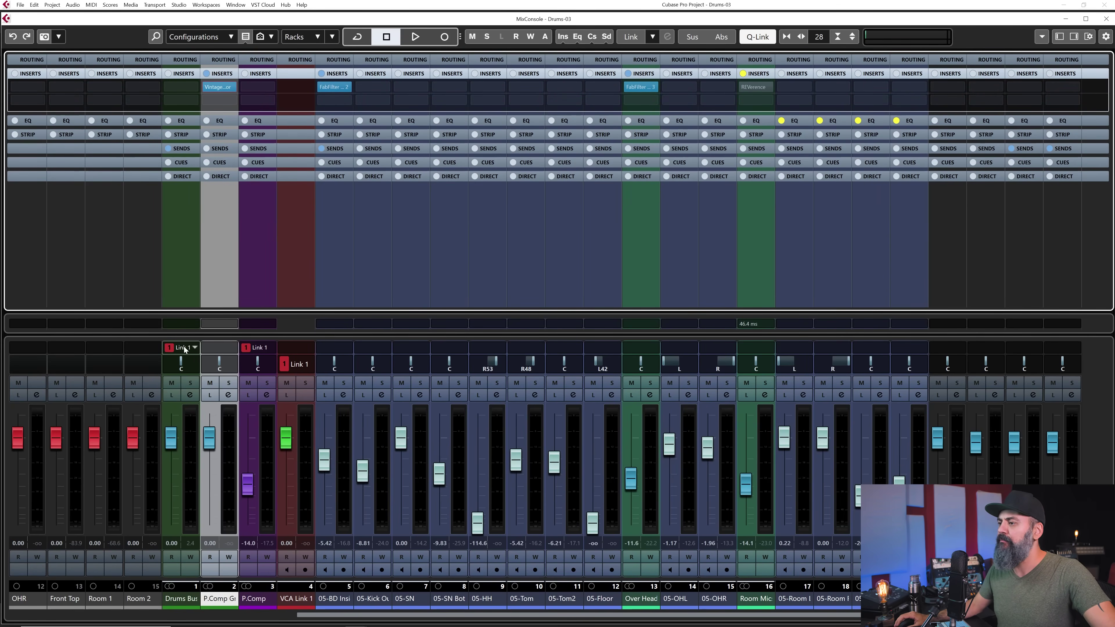
Unlink the Drums Buss and P.Comp channels from Link 1
click(179, 603)
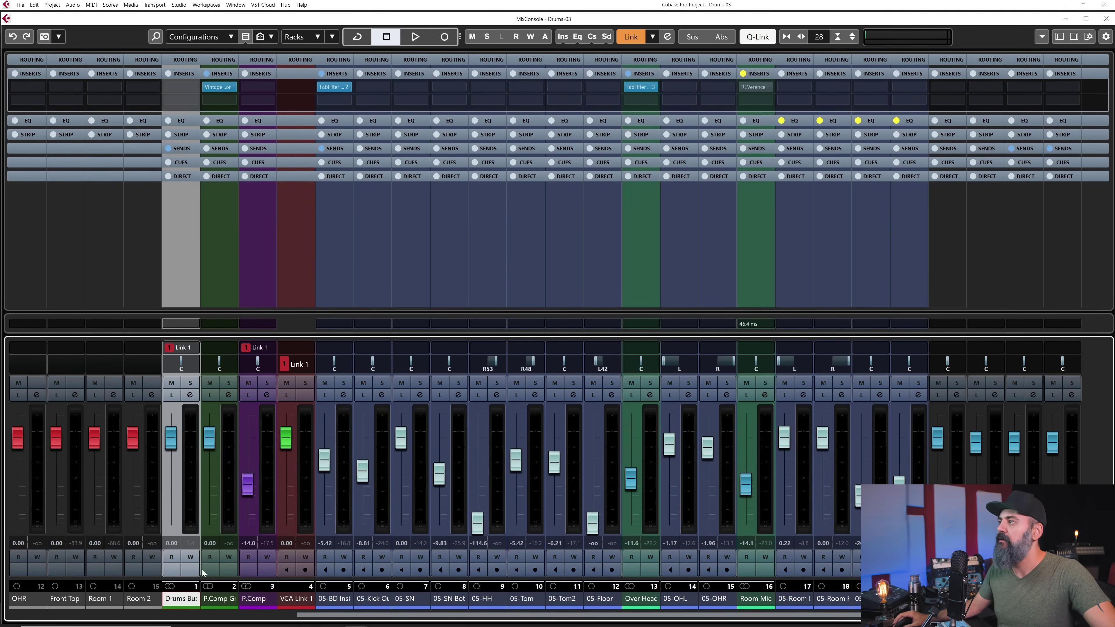
click(635, 38)
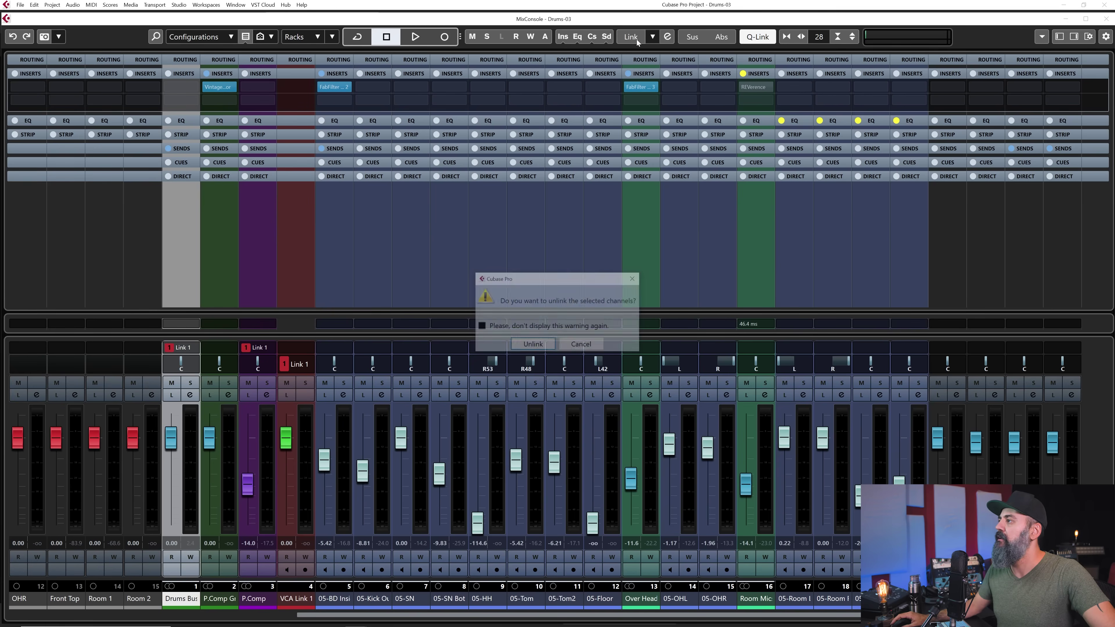
click(542, 346)
click(518, 337)
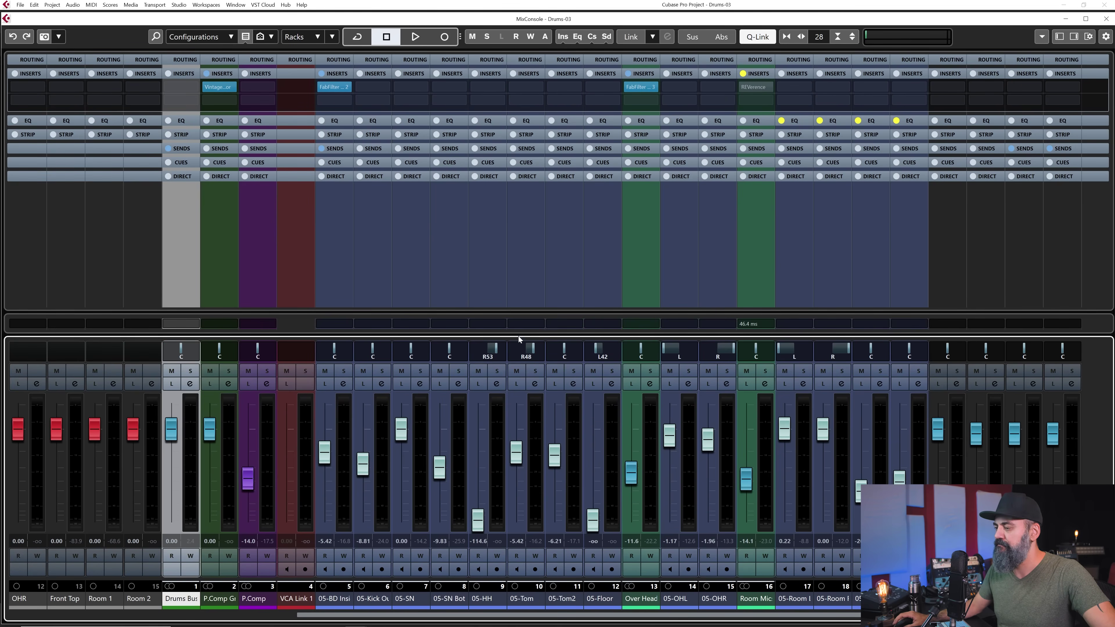
Add P.Comp Gr as the second direct routing destination of the Drums Buss, below MIX DRUMS
click(215, 600)
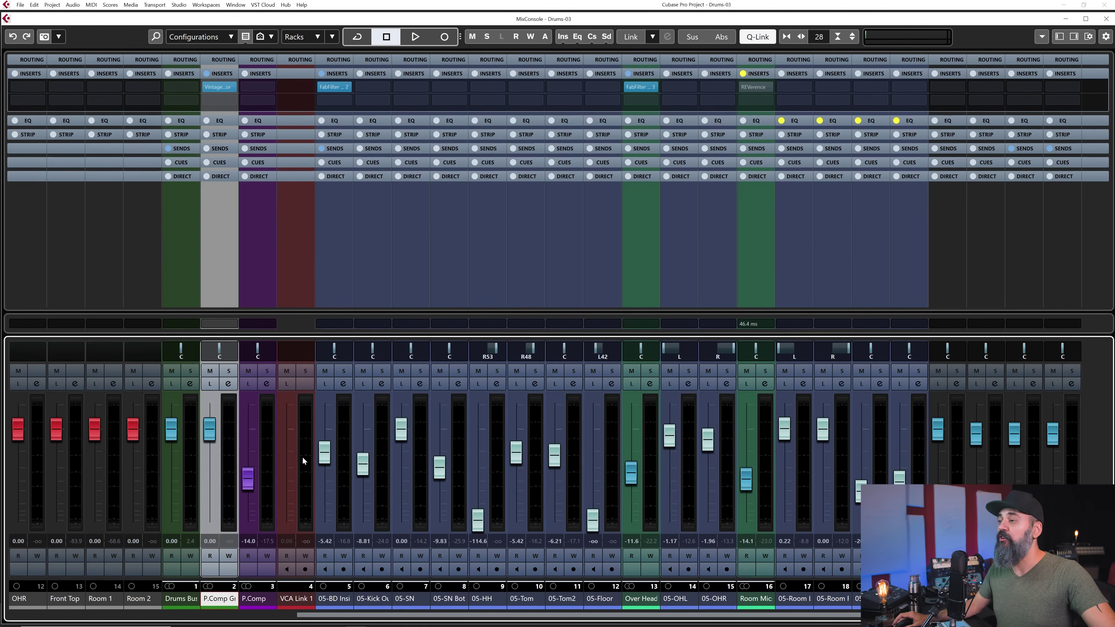
click(179, 600)
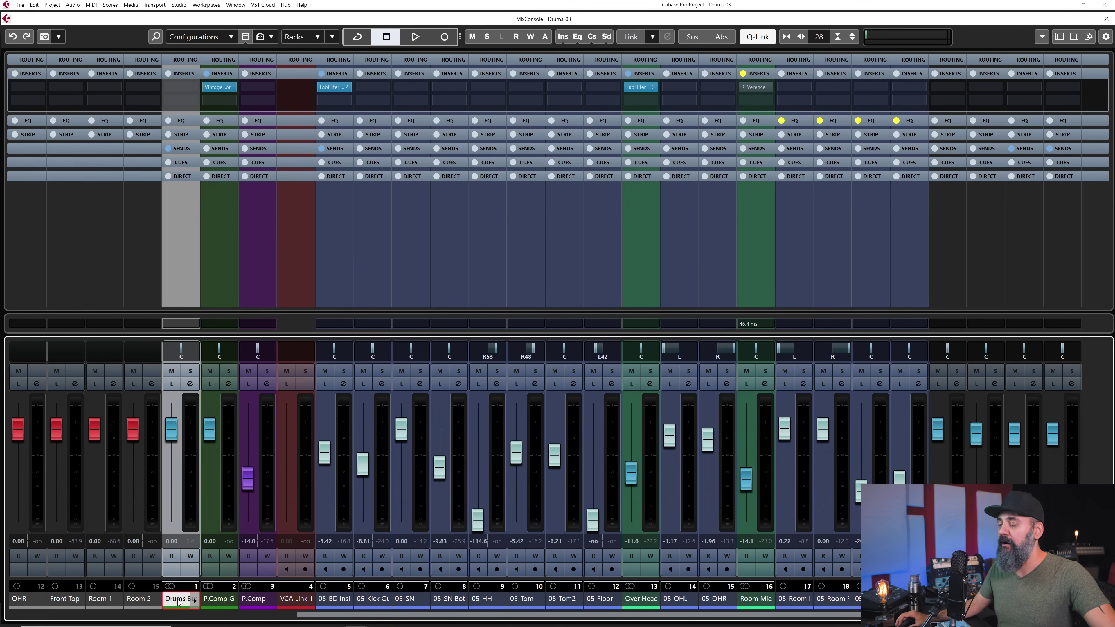
click(181, 176)
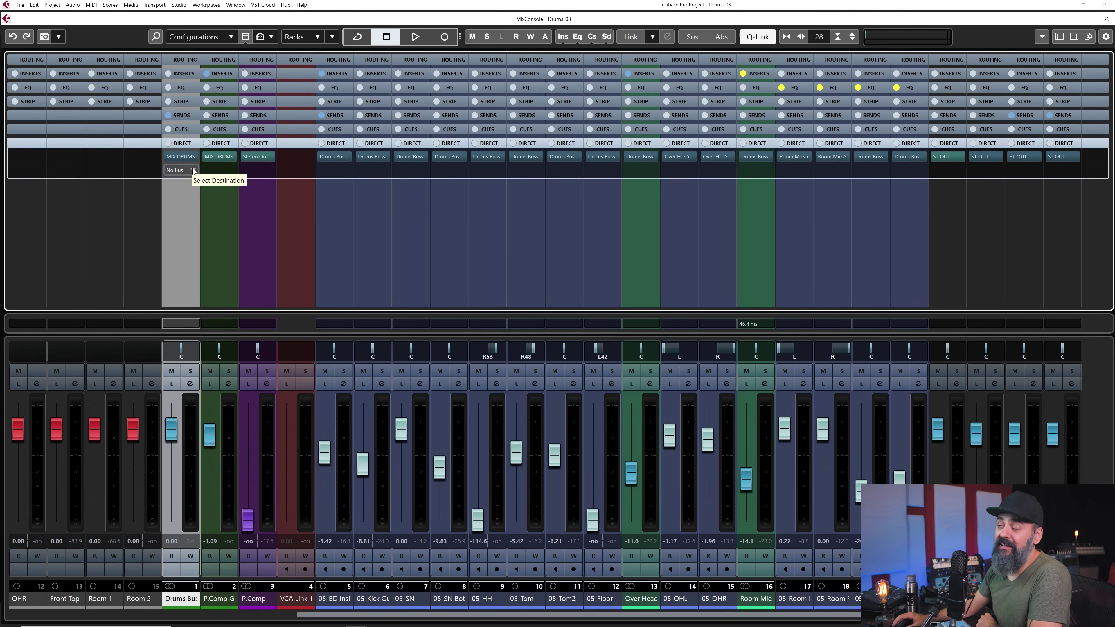
click(193, 170)
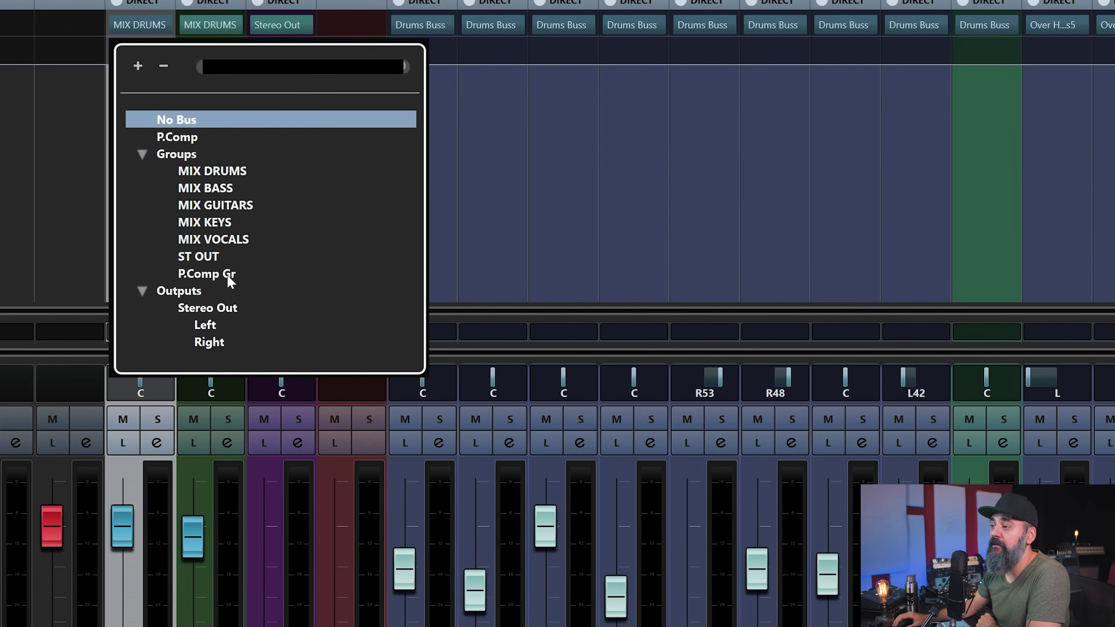
click(228, 277)
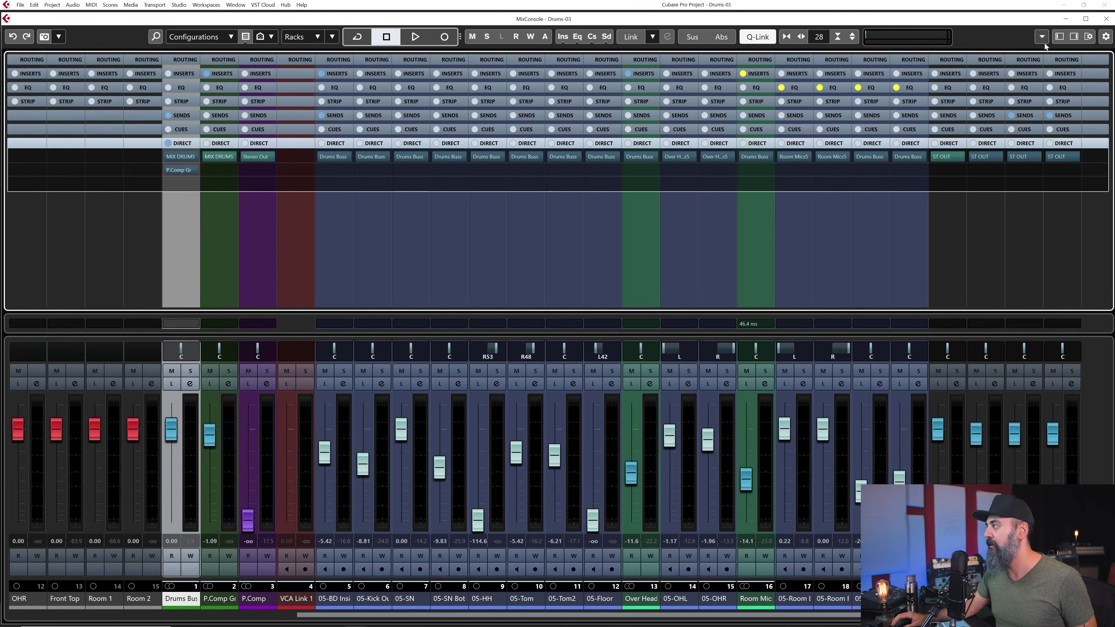
Check again that Direct Routing: Summing Mode is on so the Drums Buss can feed both destinations
click(1044, 39)
click(1028, 125)
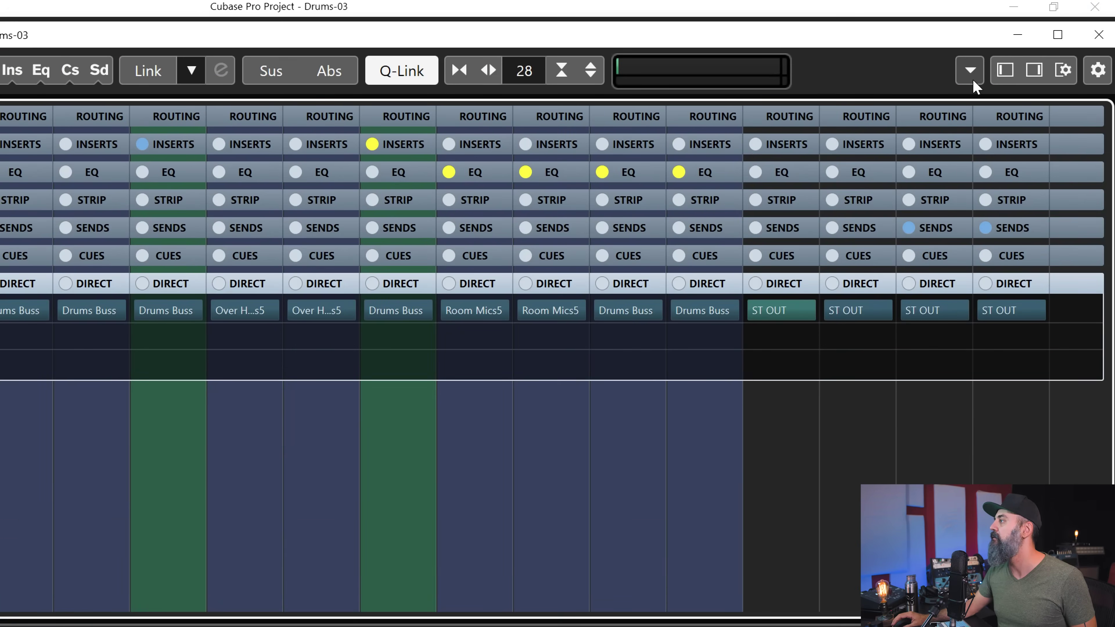
click(971, 70)
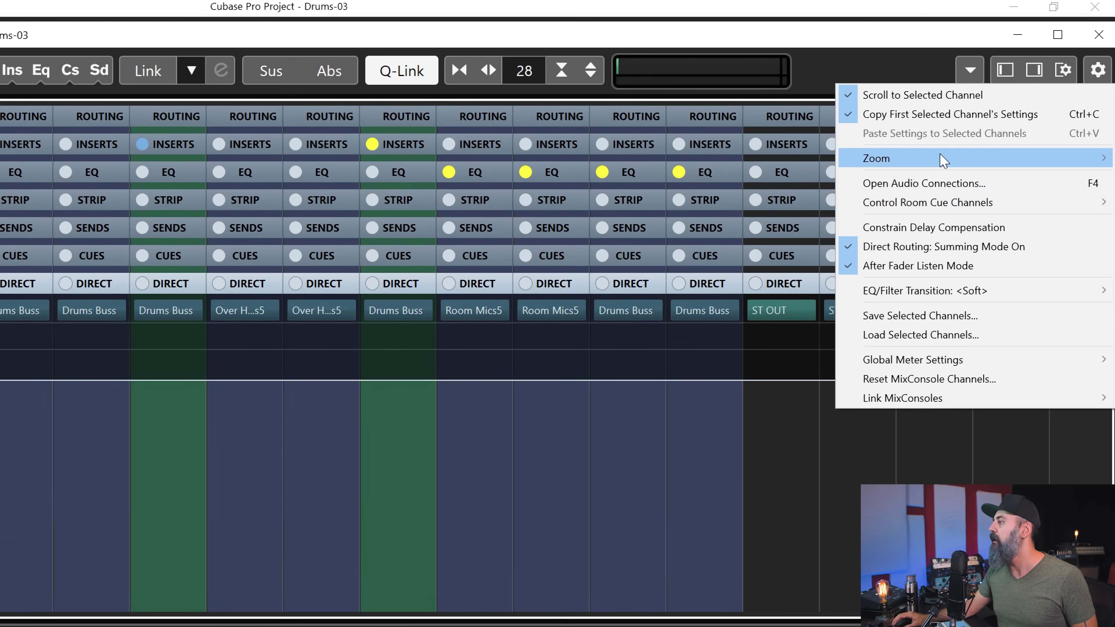
click(904, 247)
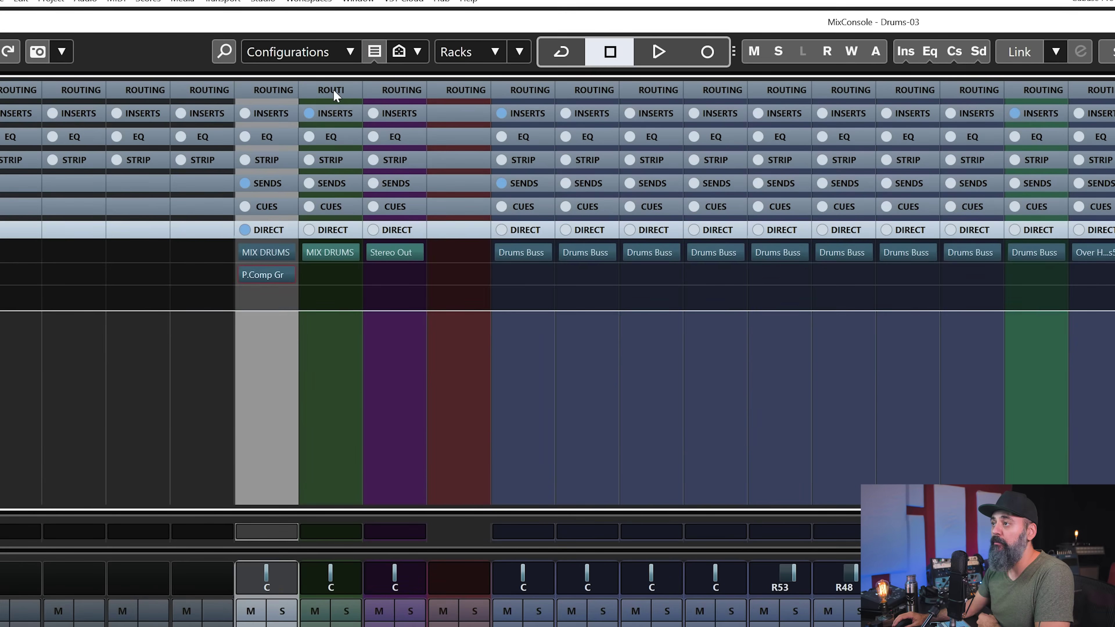
Expand the routing rack and assign the P.Comp Gr output to the MIX DRUMS group
click(332, 89)
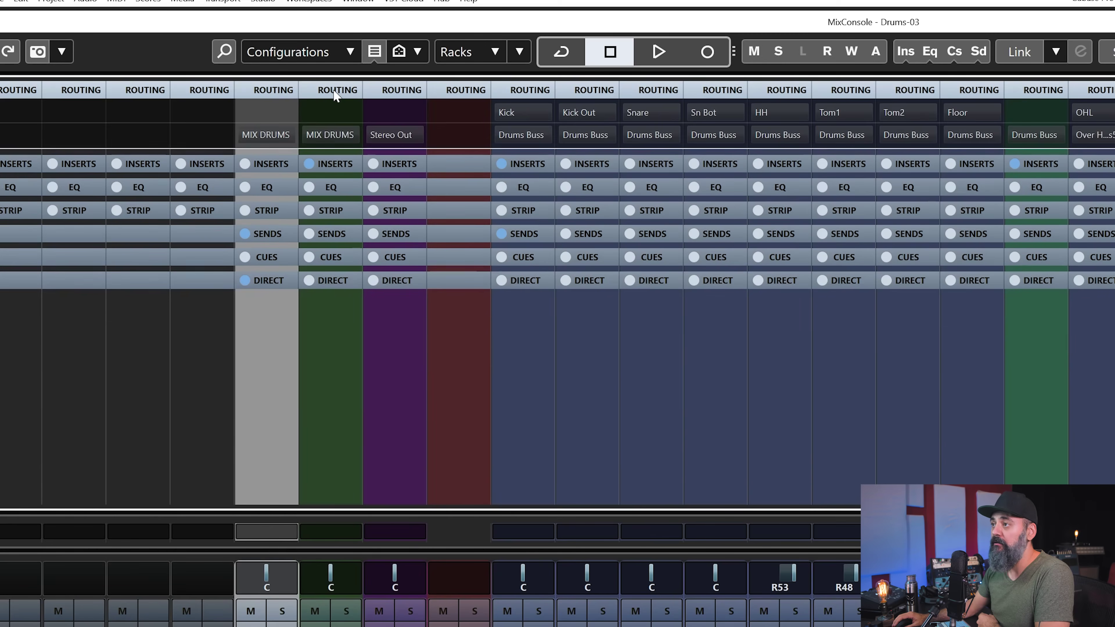
click(340, 135)
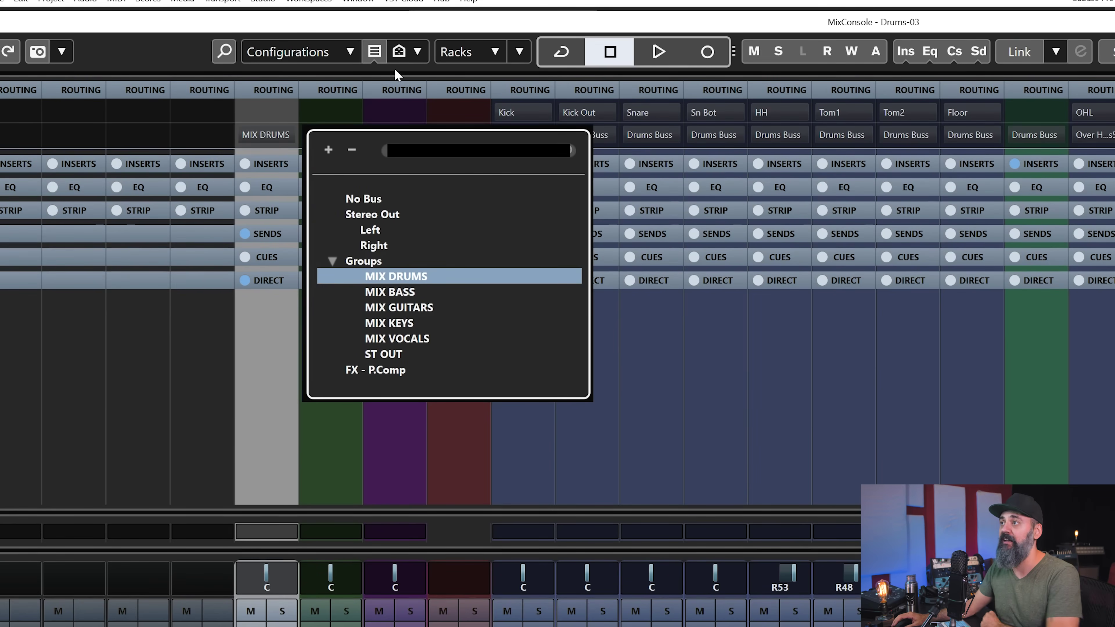
click(417, 277)
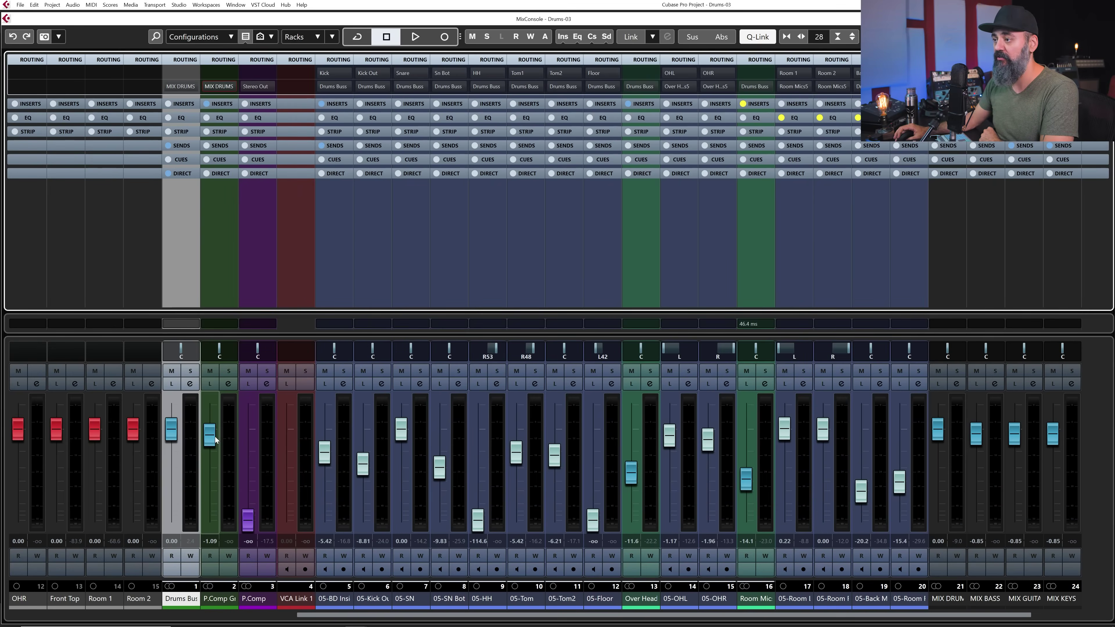
Pull the P.Comp Gr fader fully down, open its VintageCompressor during playback, and blend the fader up to -14.8 dB
drag(215, 440, 213, 527)
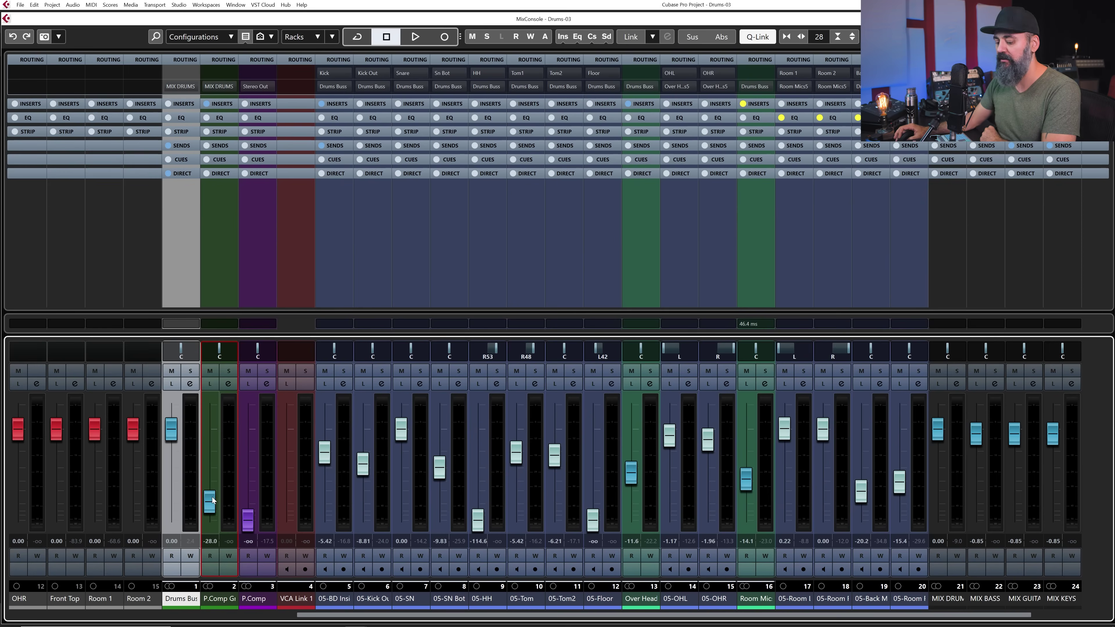
key(space)
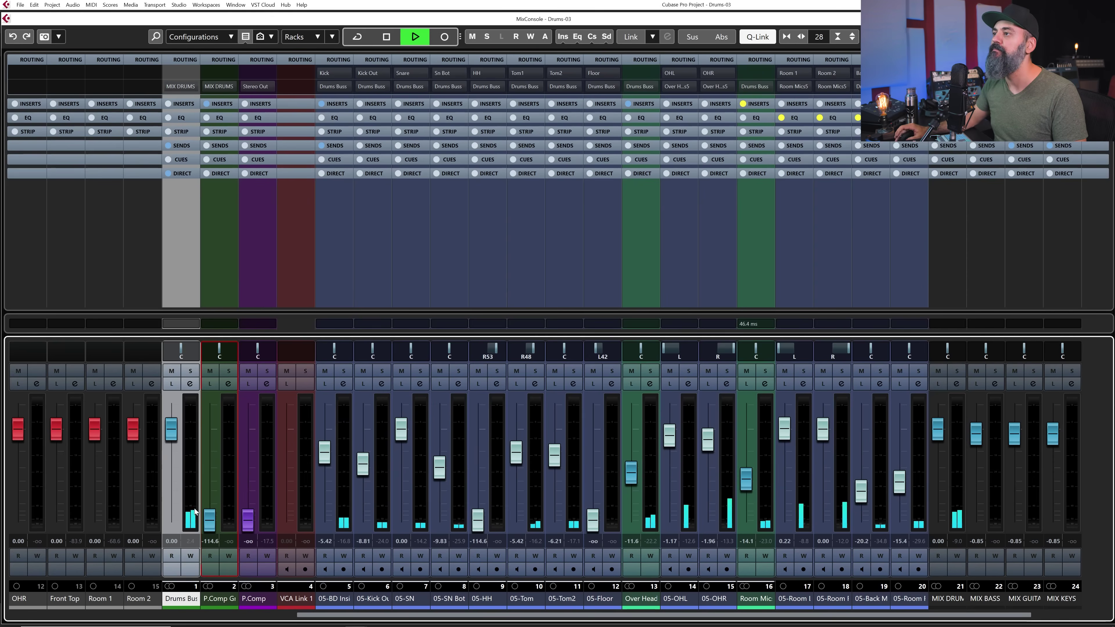
click(222, 106)
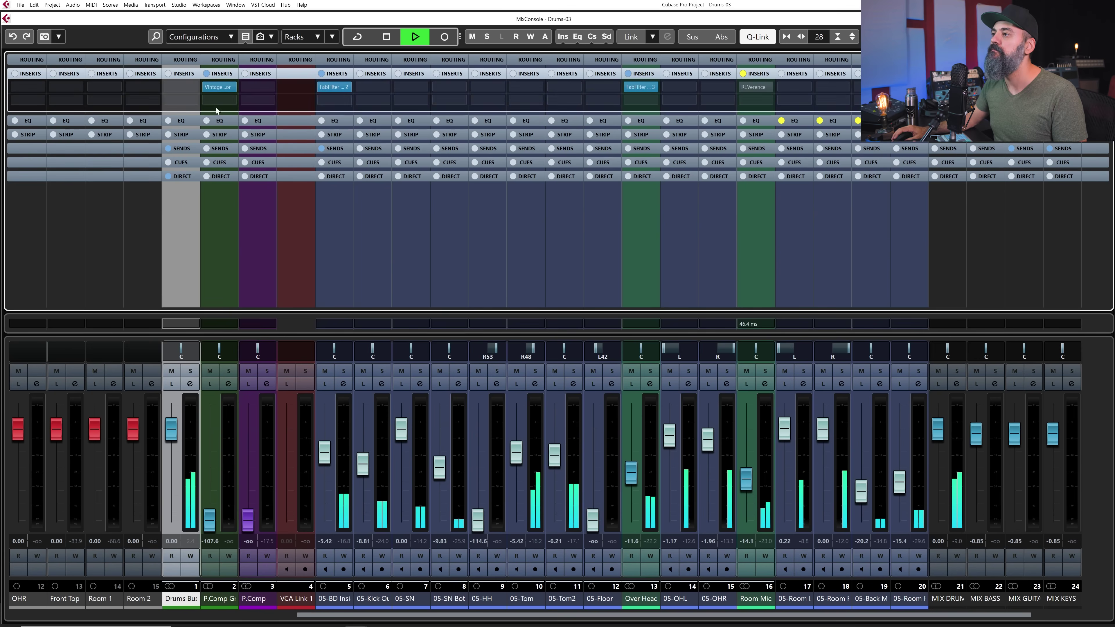
click(215, 89)
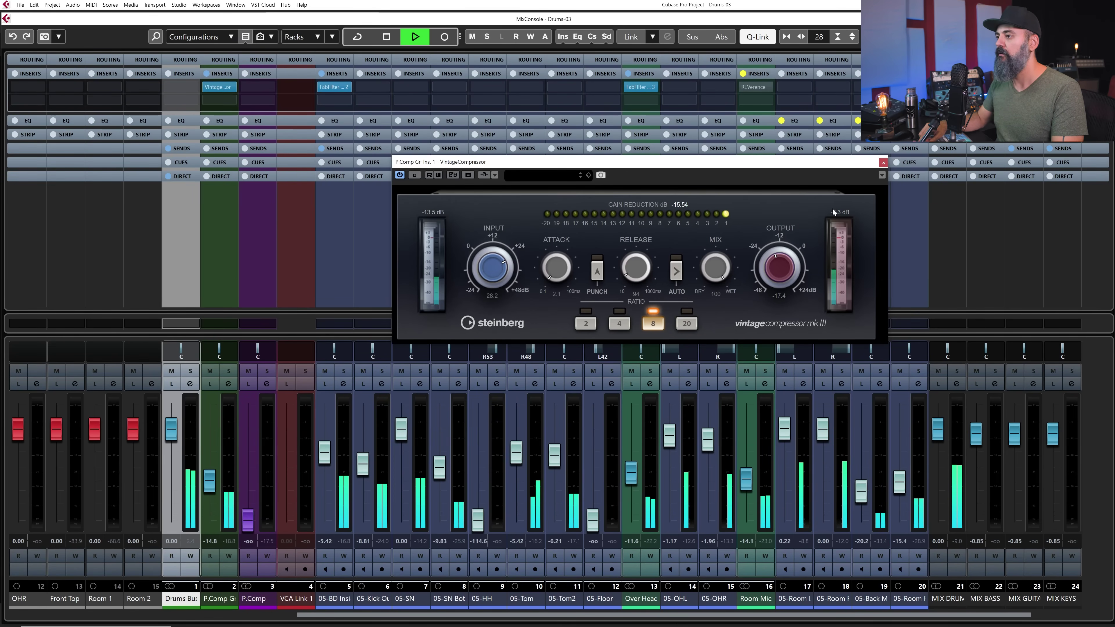
key(space)
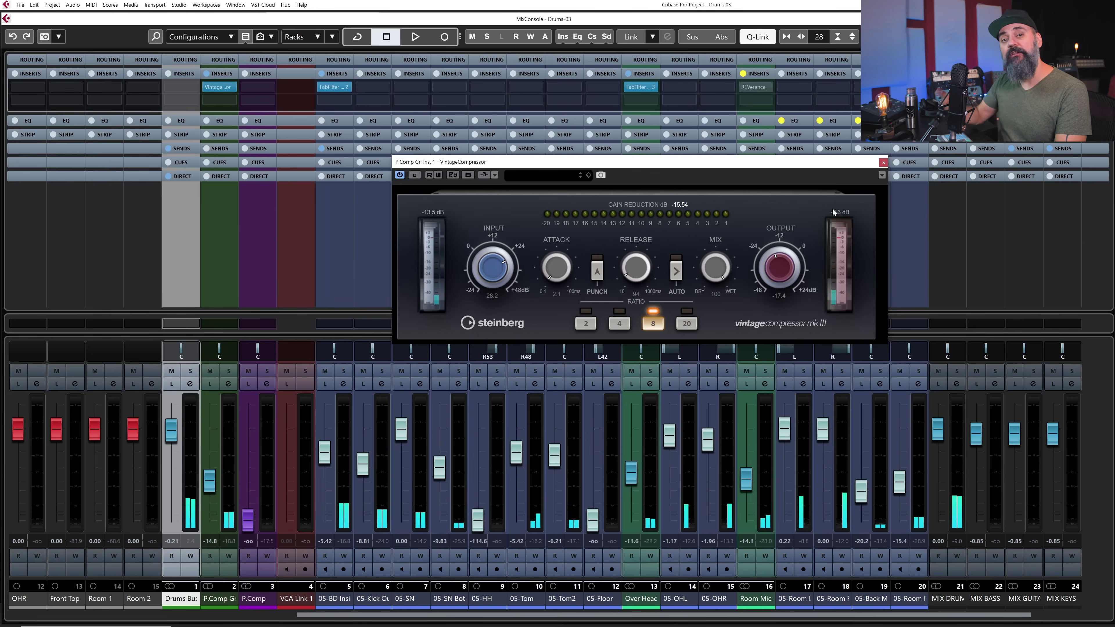
Play the drums while lowering the Drums Buss fader to about -22.8 dB to test its effect on P.Comp Gr
key(space)
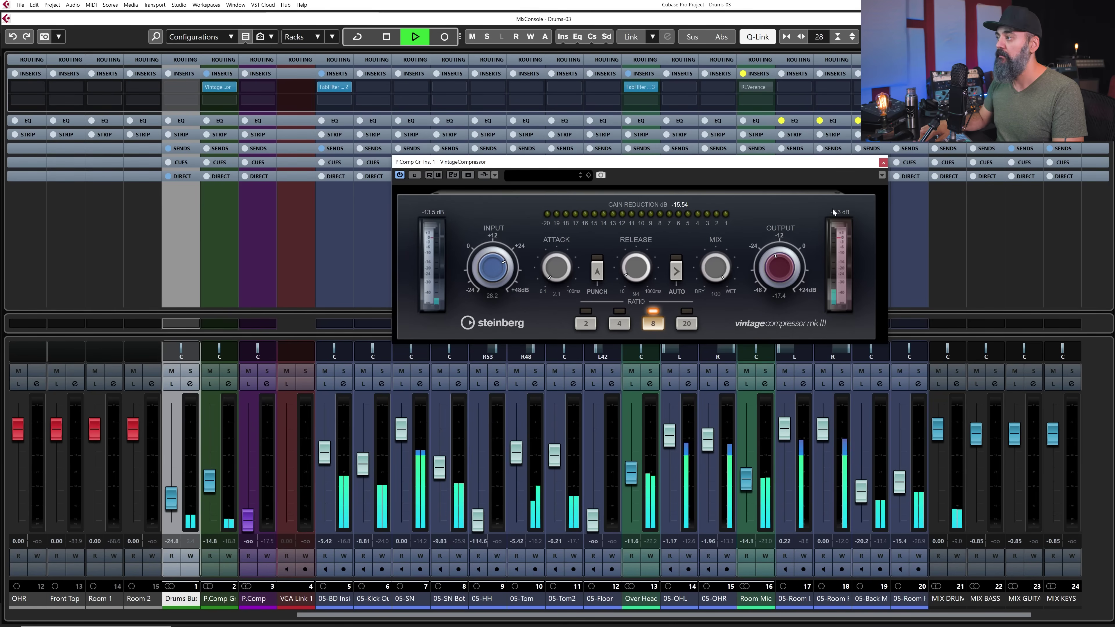
key(space)
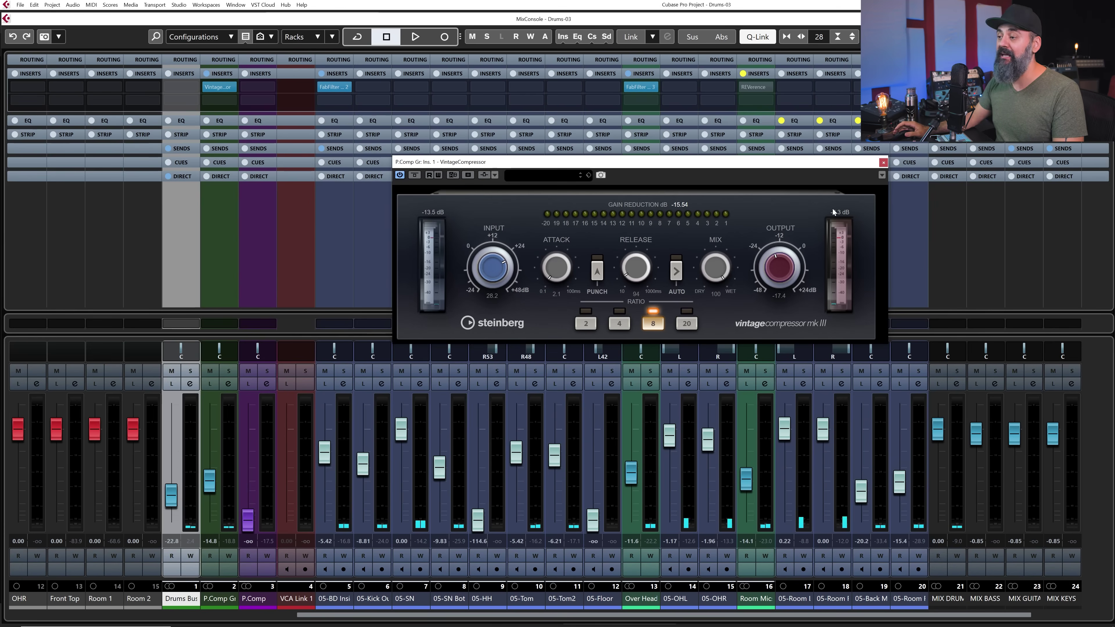
Reset the Drums Buss fader to 0.00 dB and raise the P.Comp Gr fader to -9.35 dB
key(Home)
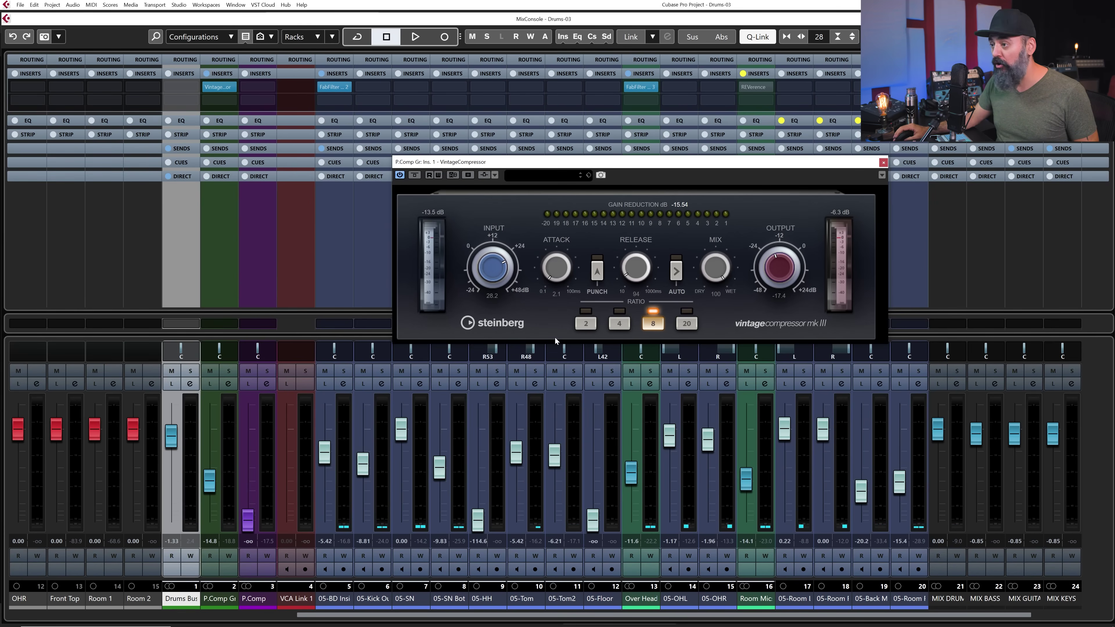
click(212, 484)
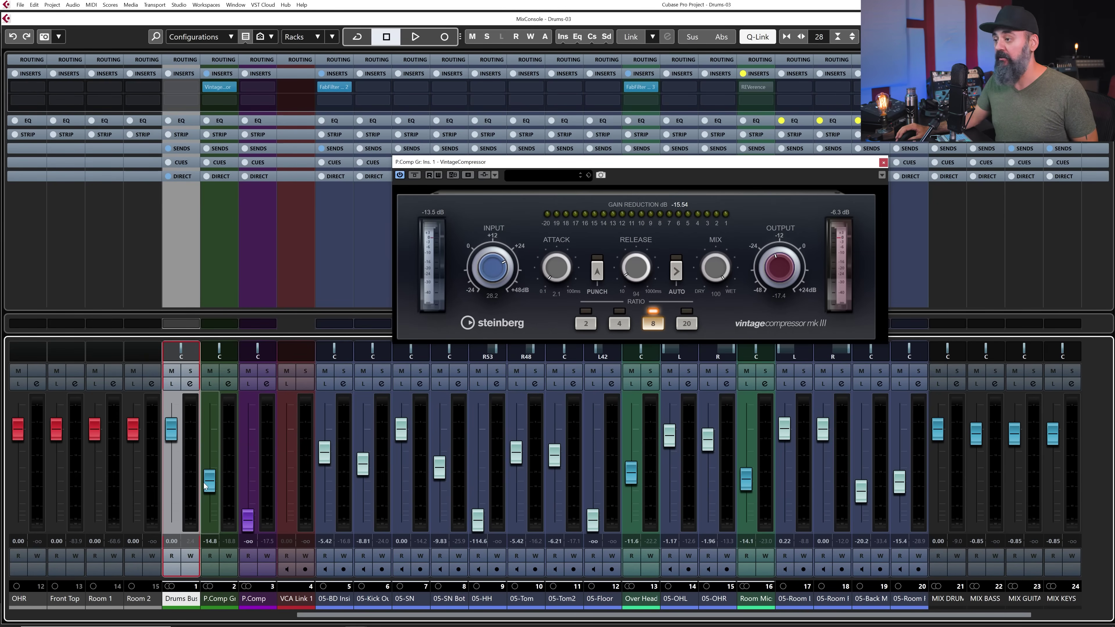
mouse_move(205, 485)
mouse_down()
mouse_move(209, 441)
mouse_move(211, 464)
mouse_up()
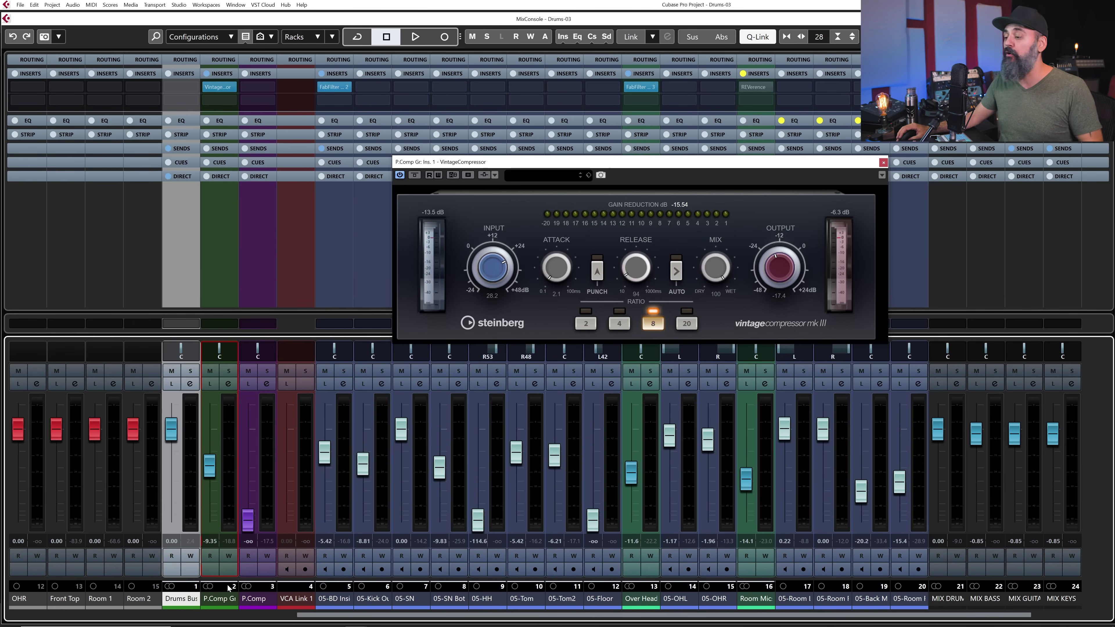
Select the Drums Buss and P.Comp Gr channels together, and try the MIX DRUMS fader as their common level control
click(215, 599)
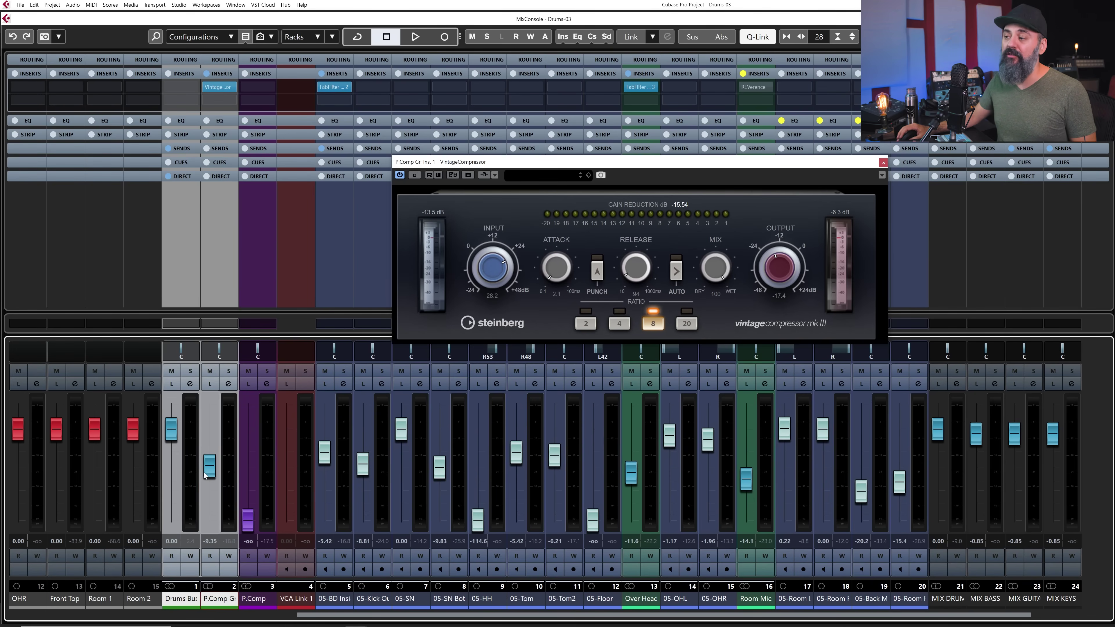
click(145, 605)
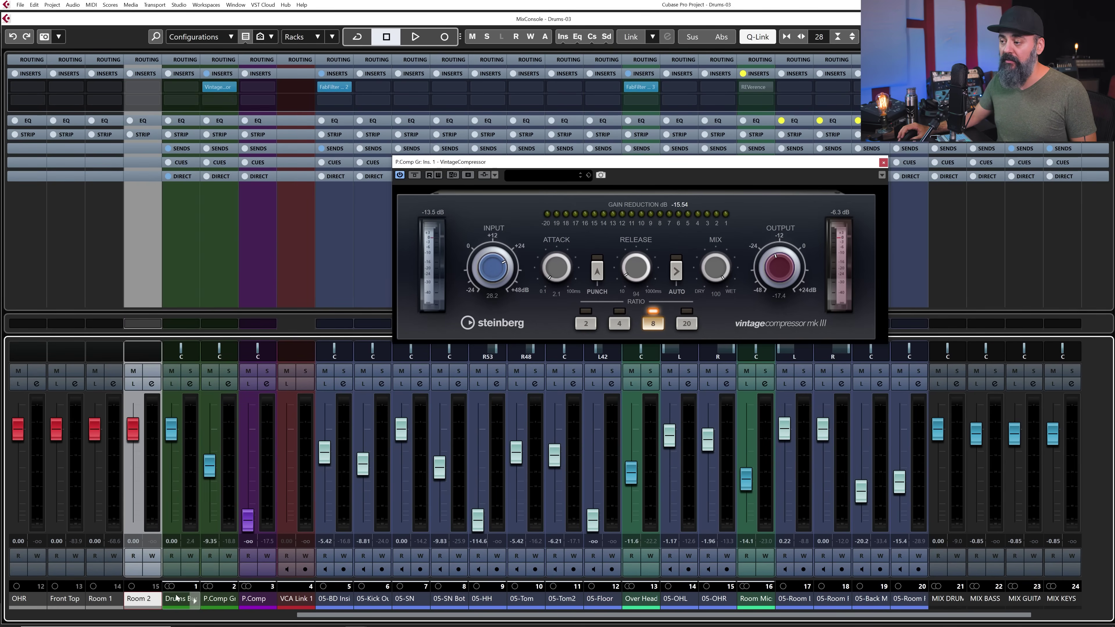
click(948, 599)
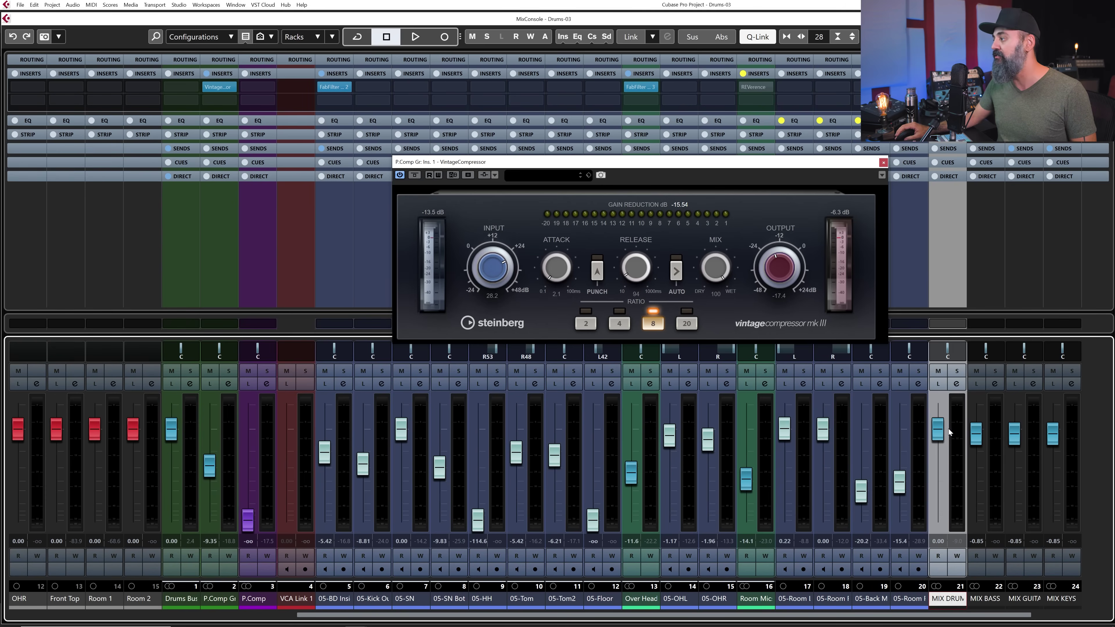
mouse_move(939, 429)
mouse_down()
mouse_move(939, 459)
mouse_move(943, 437)
mouse_up()
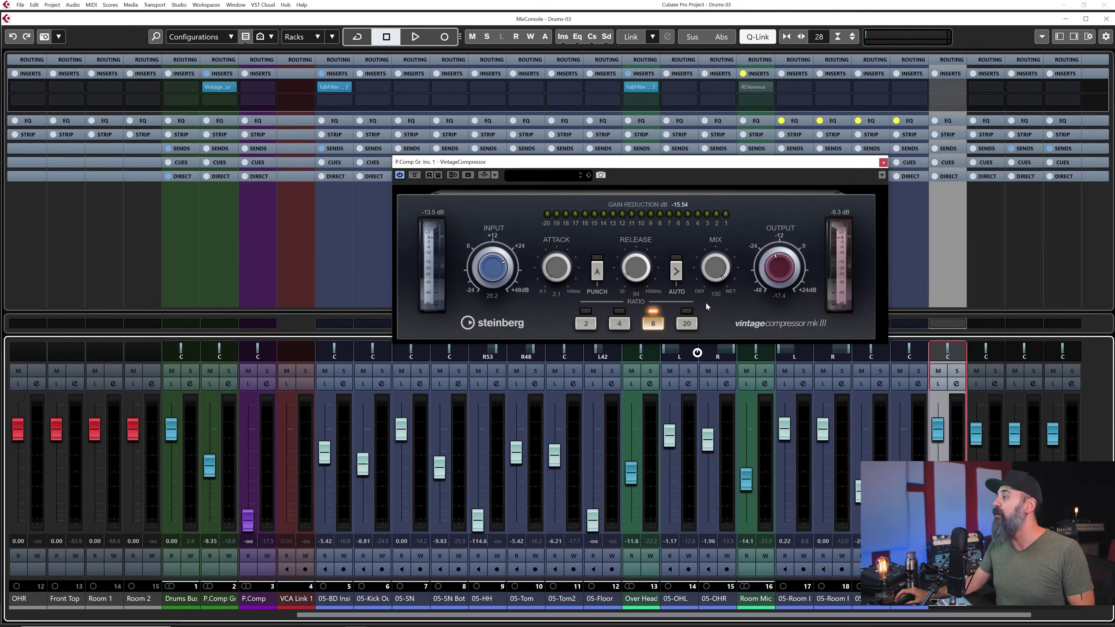
Close the compressor window, switch to the project window and duplicate the 05-SN track
click(883, 162)
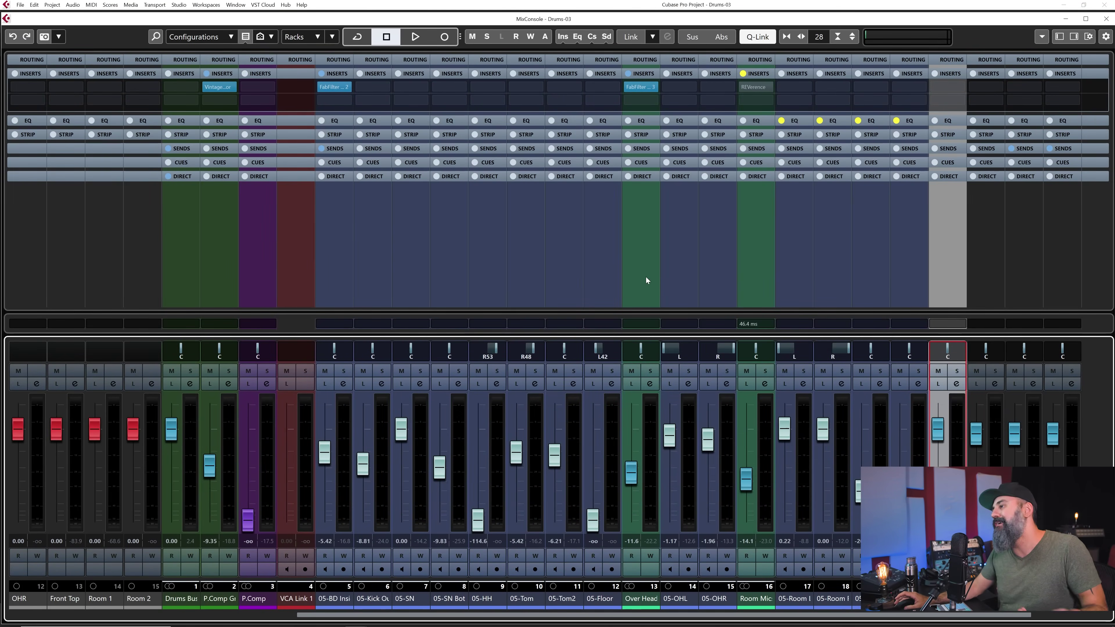
key(F3)
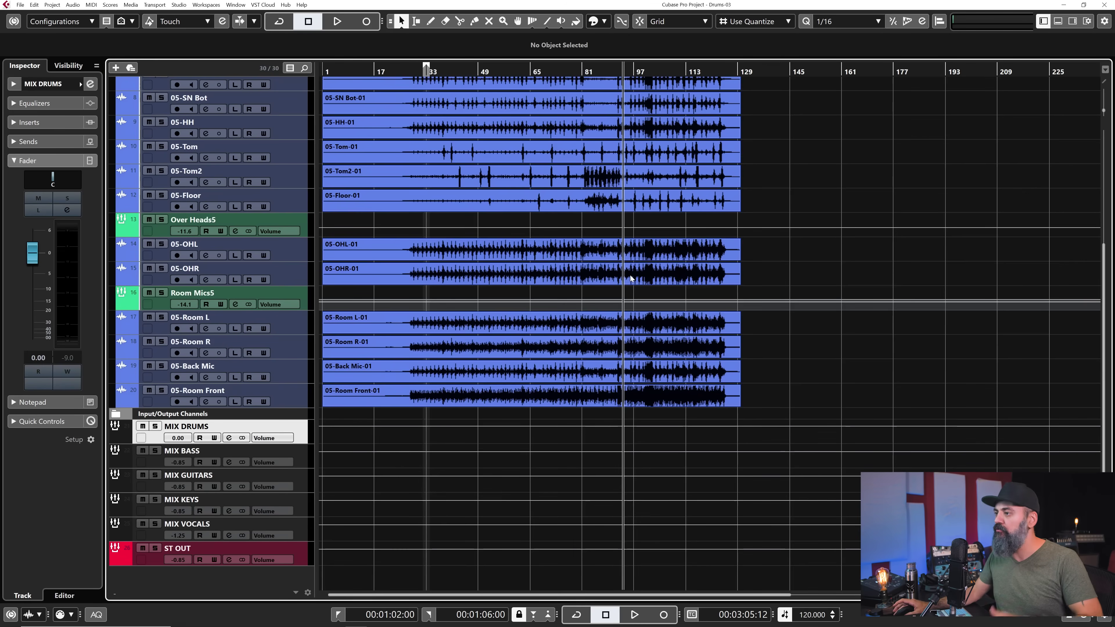
scroll(482, 284, up, 3)
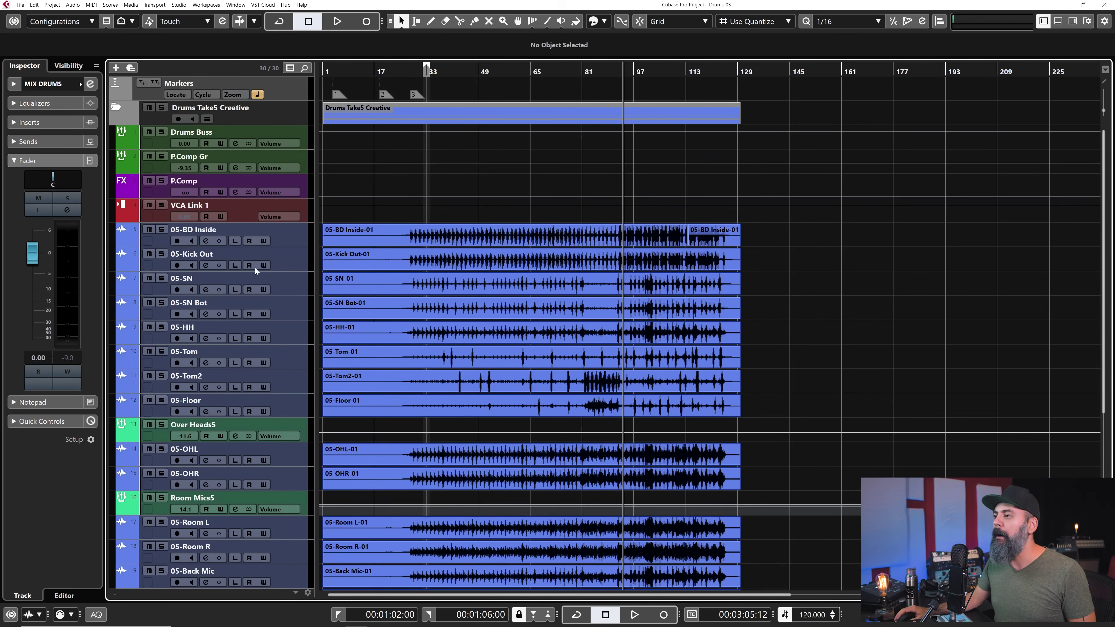
click(252, 278)
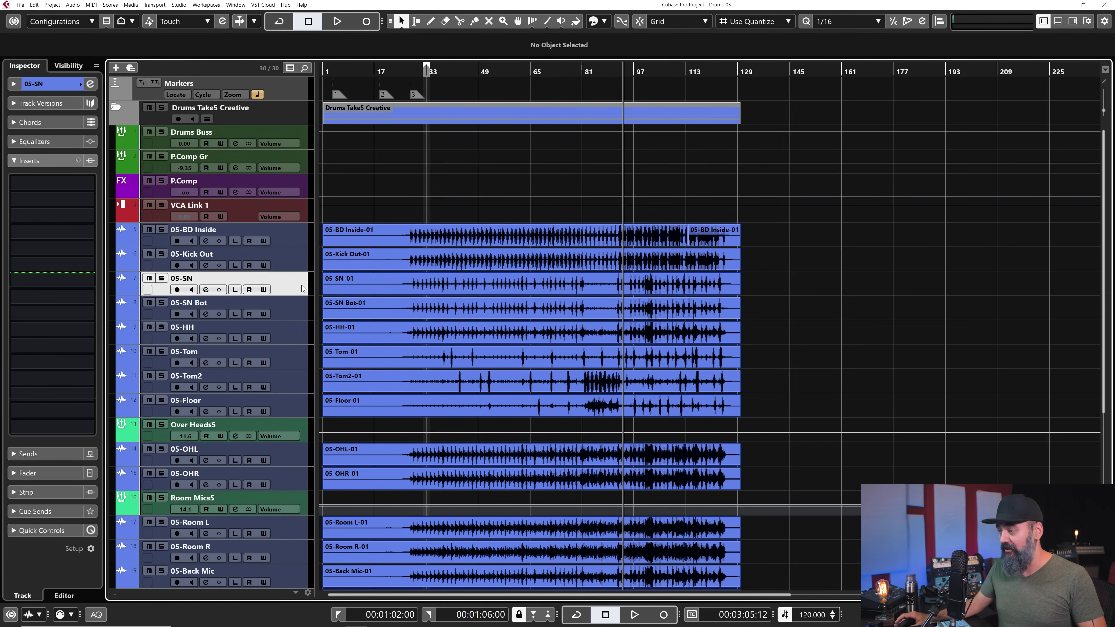
right_click(287, 287)
click(298, 312)
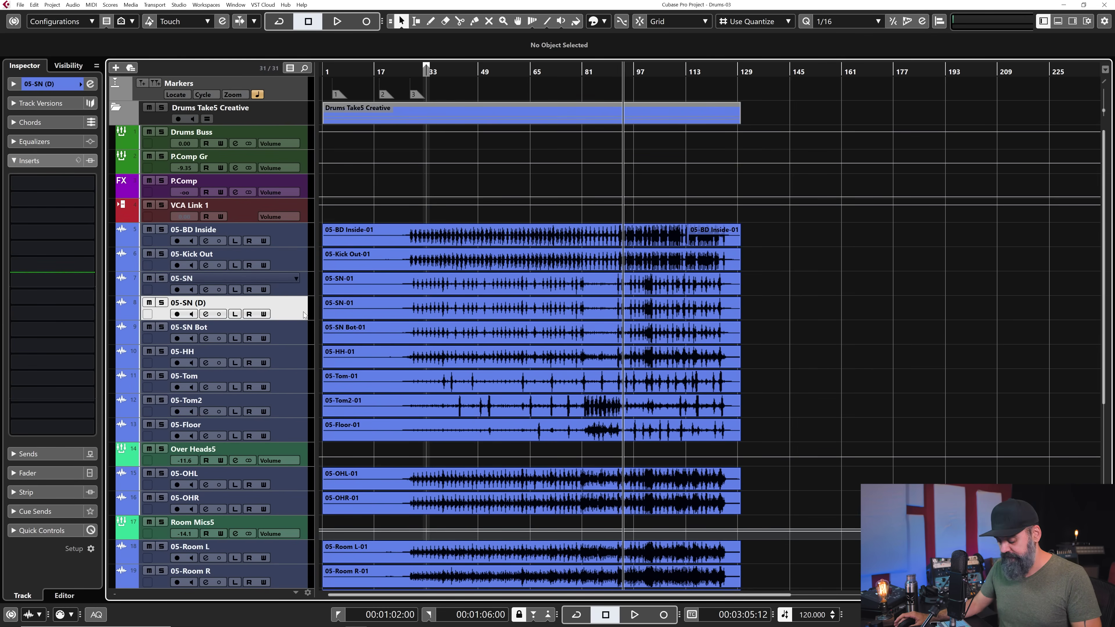
Move the VintageCompressor insert from P.Comp Gr to the duplicated 05-SN (D) channel in the MixConsole and check its settings
key(F3)
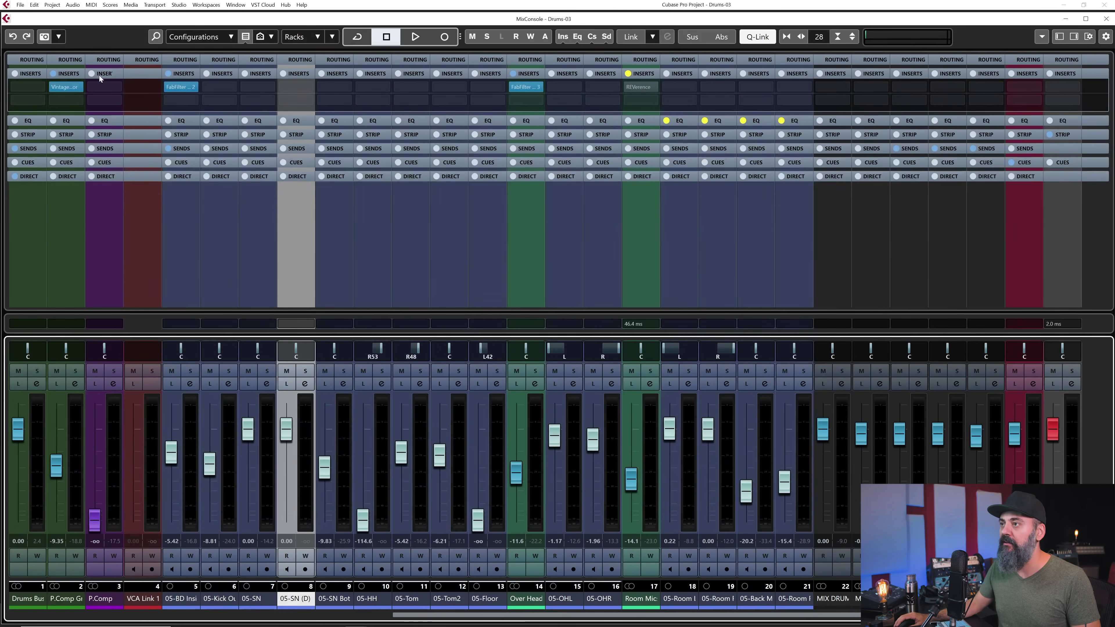
drag(65, 87, 289, 87)
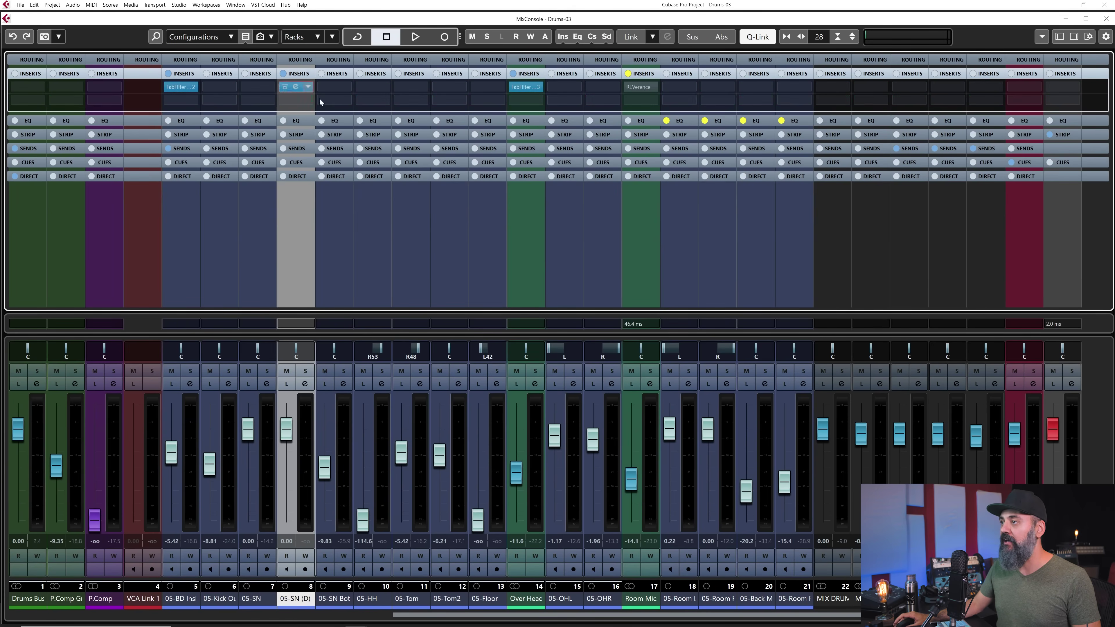
click(297, 88)
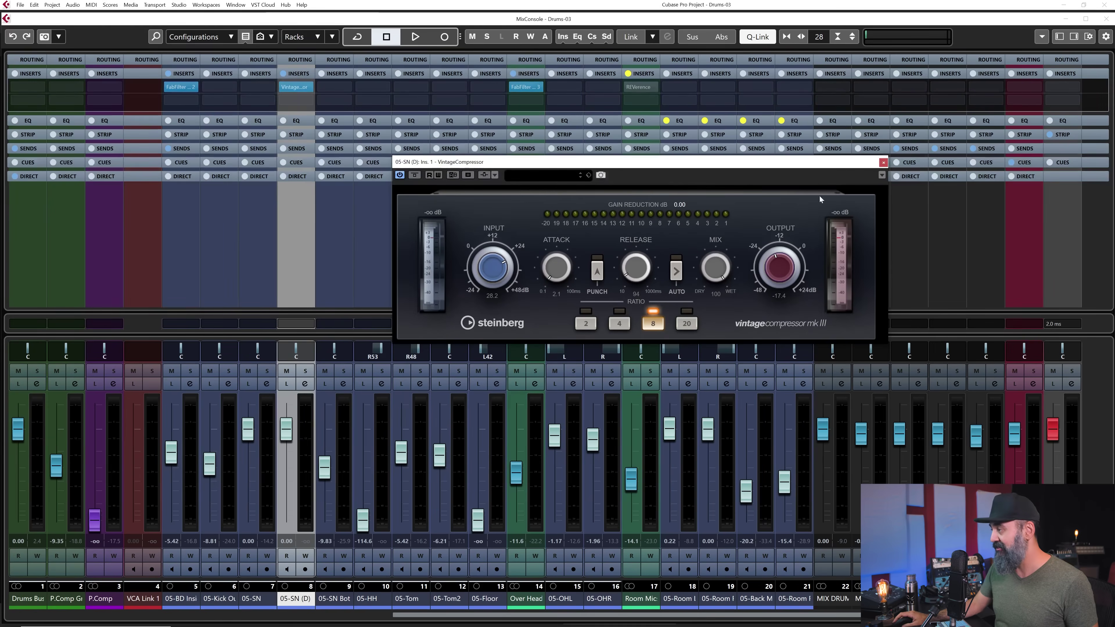
click(883, 162)
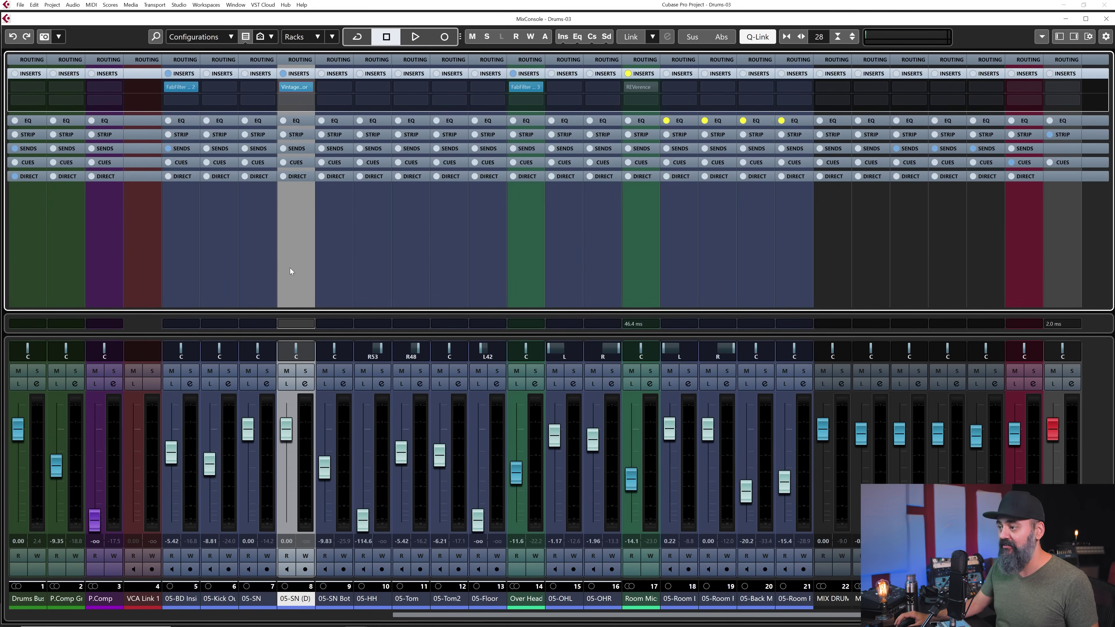
Pull the 05-SN (D) fader down, play both snare channels soloed, and blend the compressed duplicate in at -12.7 dB
drag(291, 436, 286, 510)
key(space)
click(267, 371)
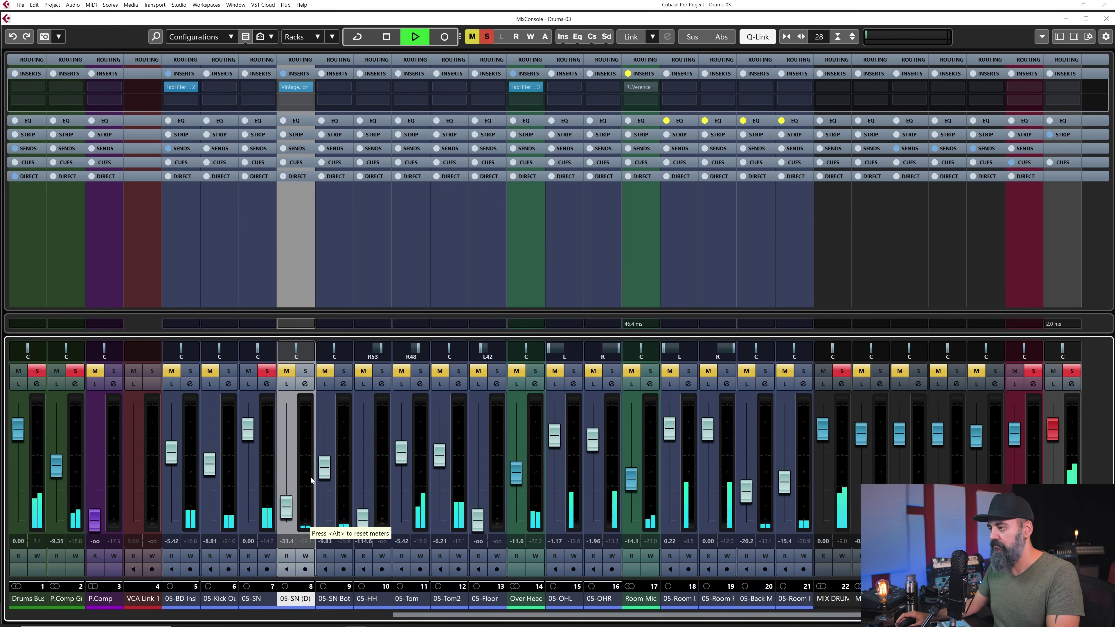
drag(310, 476, 314, 404)
click(305, 371)
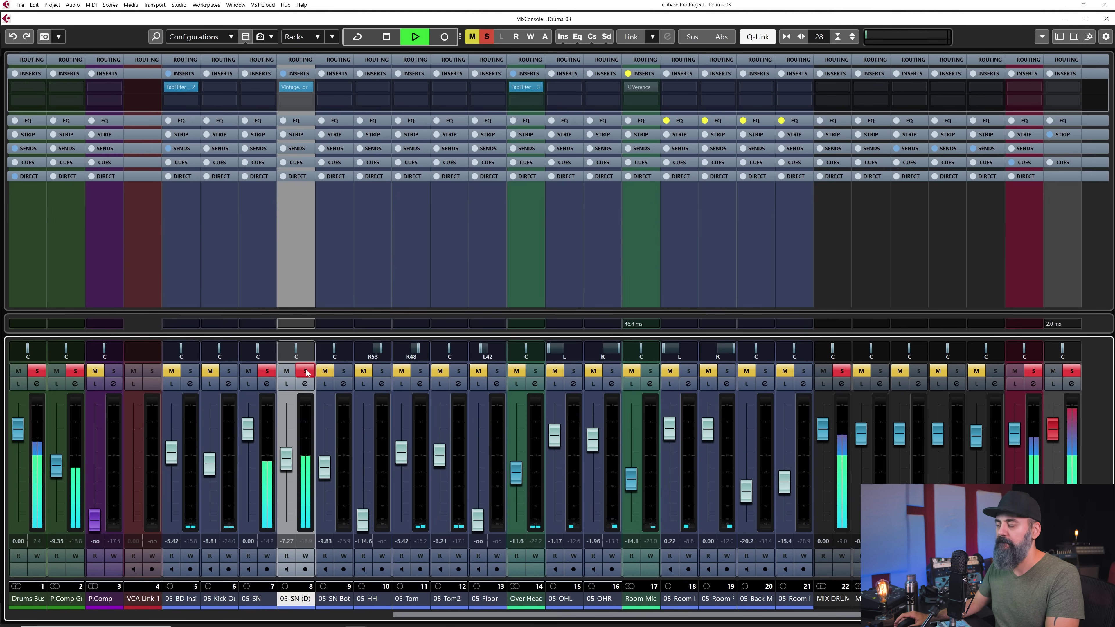
click(298, 87)
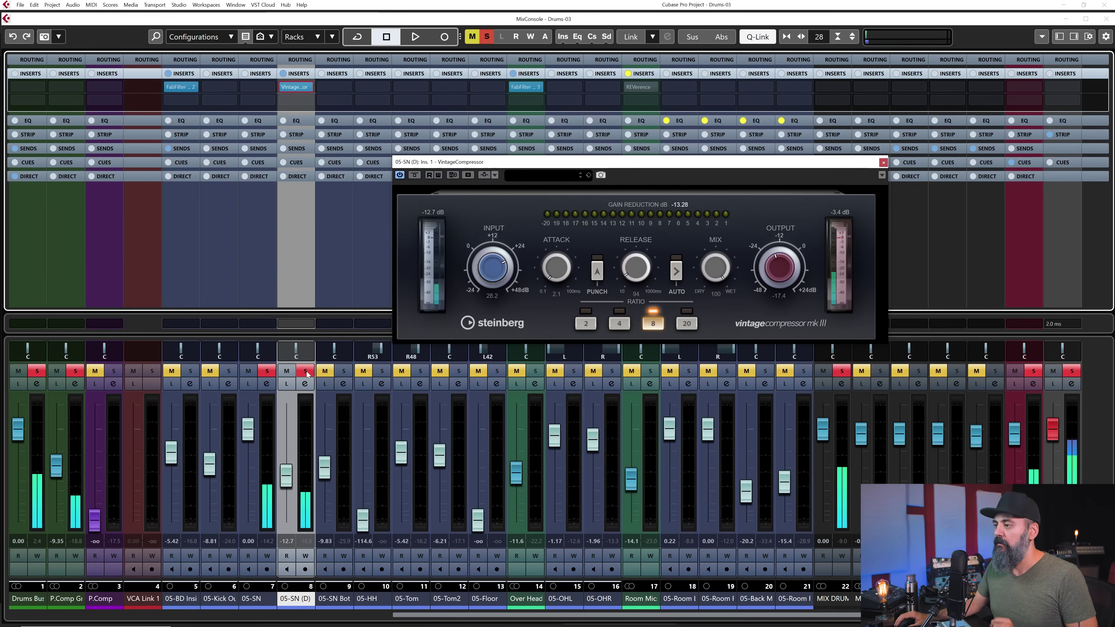
key(space)
click(883, 163)
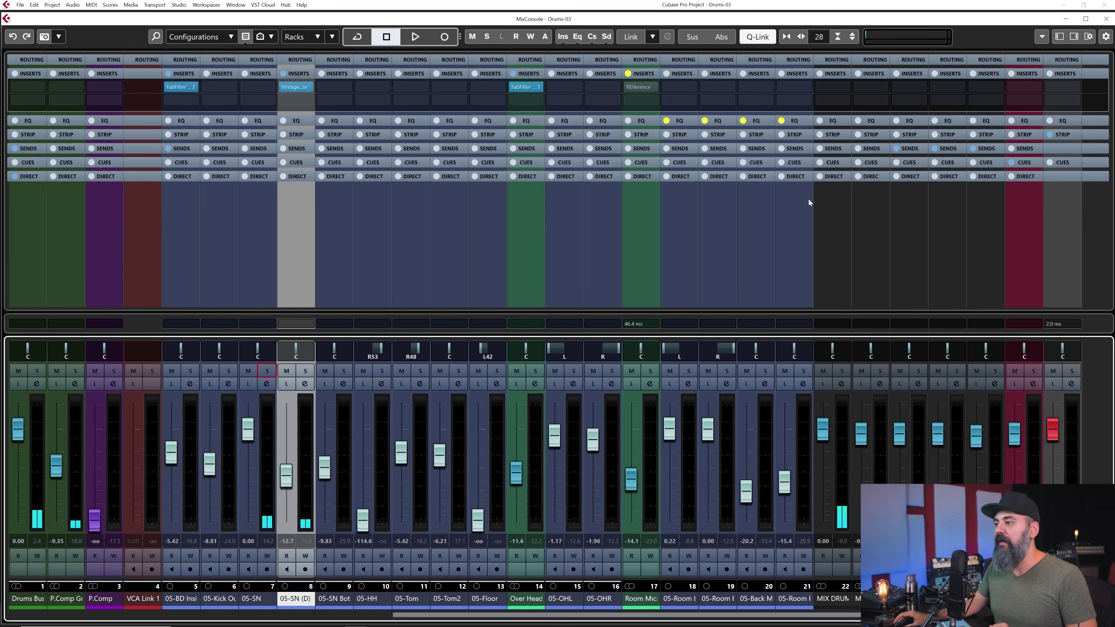
Examine the Link Group Settings for the 05-SN and 05-SN (D) channels and cancel without linking them
click(252, 600)
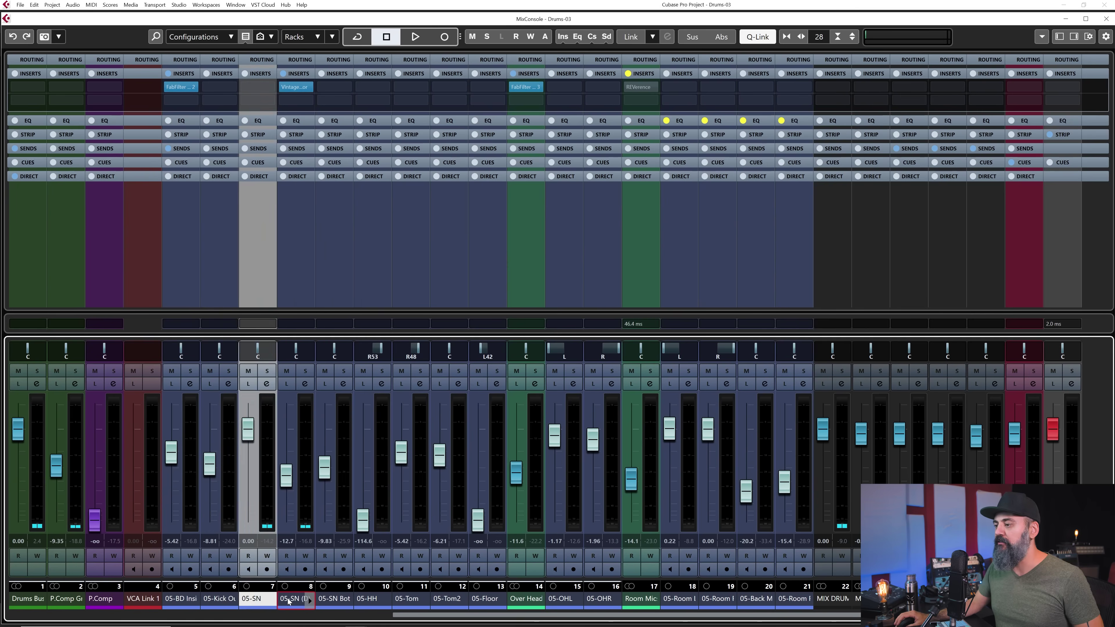
ctrl+click(287, 600)
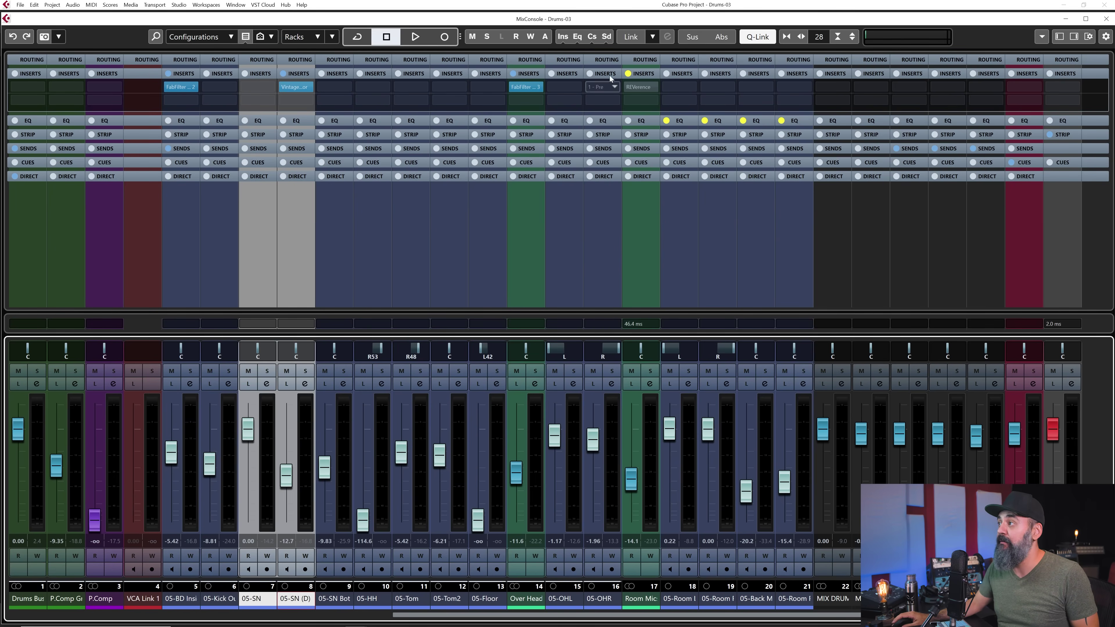
click(630, 37)
click(523, 261)
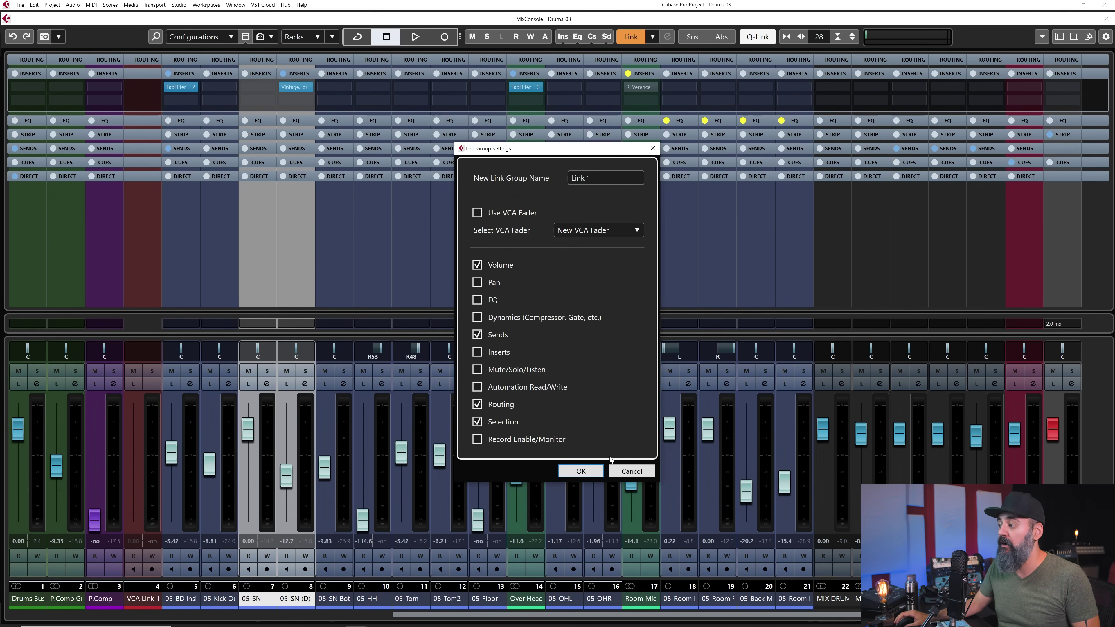
click(632, 471)
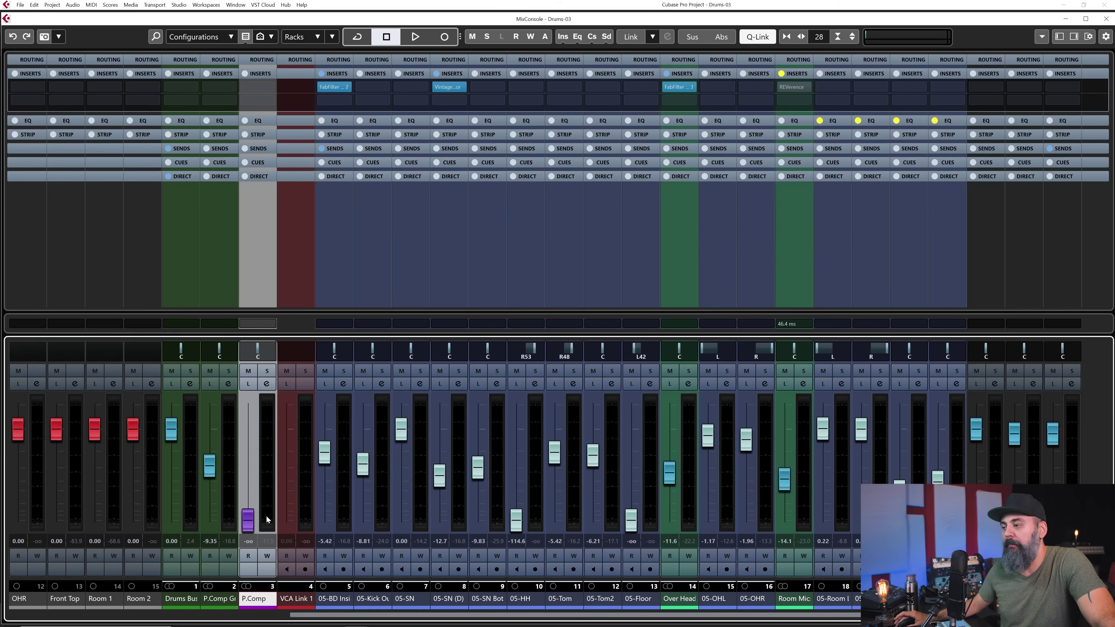
Raise the P.Comp fader to -4.81 dB and try the Mix control in the 05-SN (D) VintageCompressor
drag(249, 526, 241, 457)
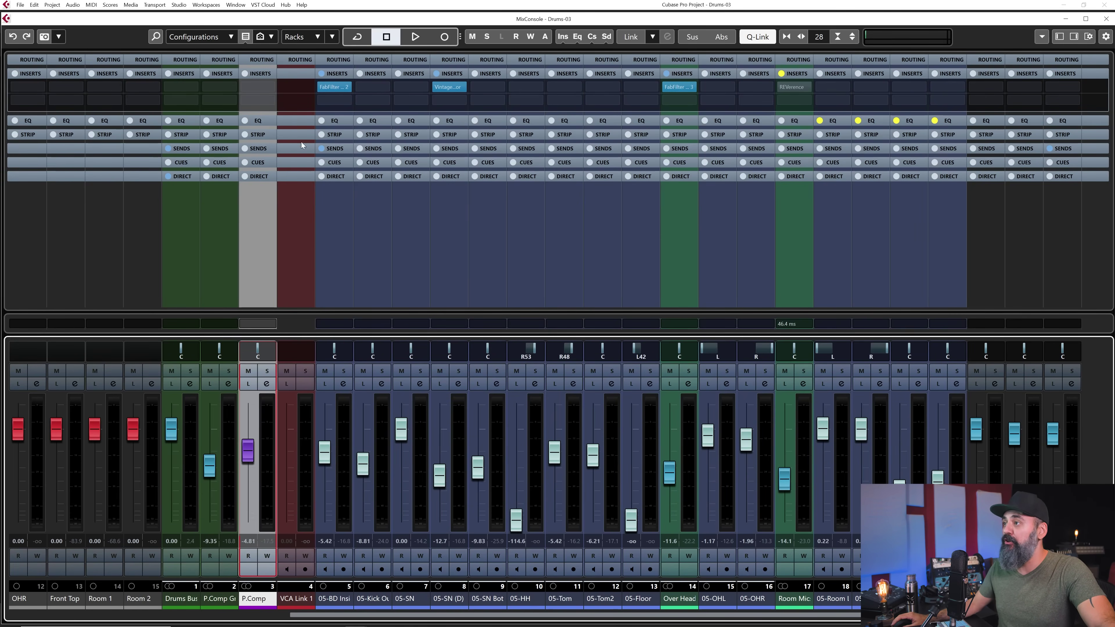
click(448, 89)
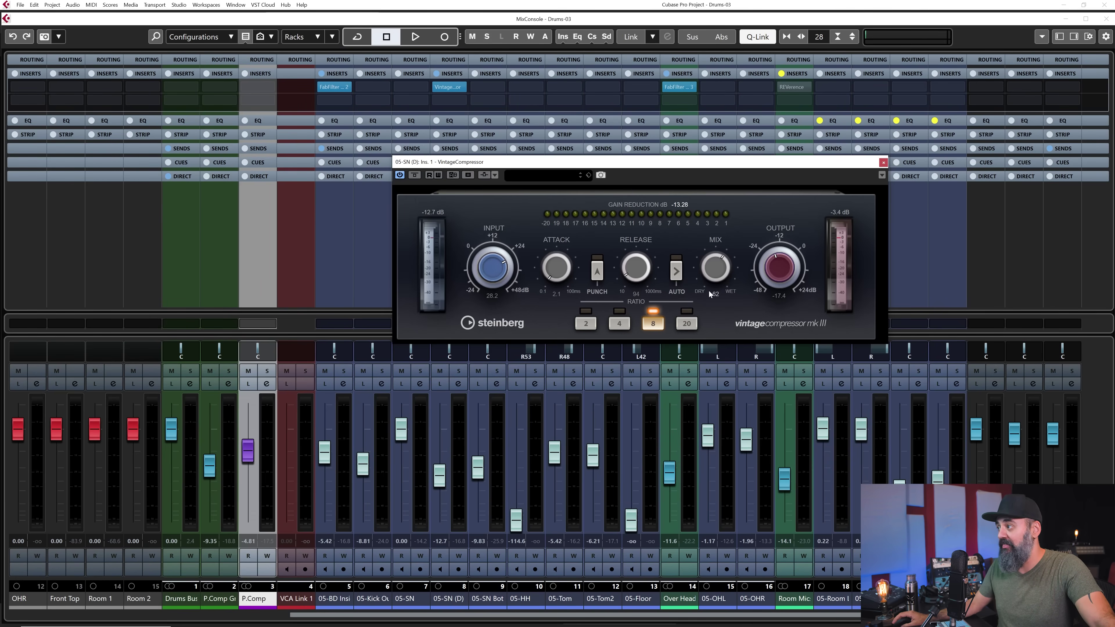
click(884, 163)
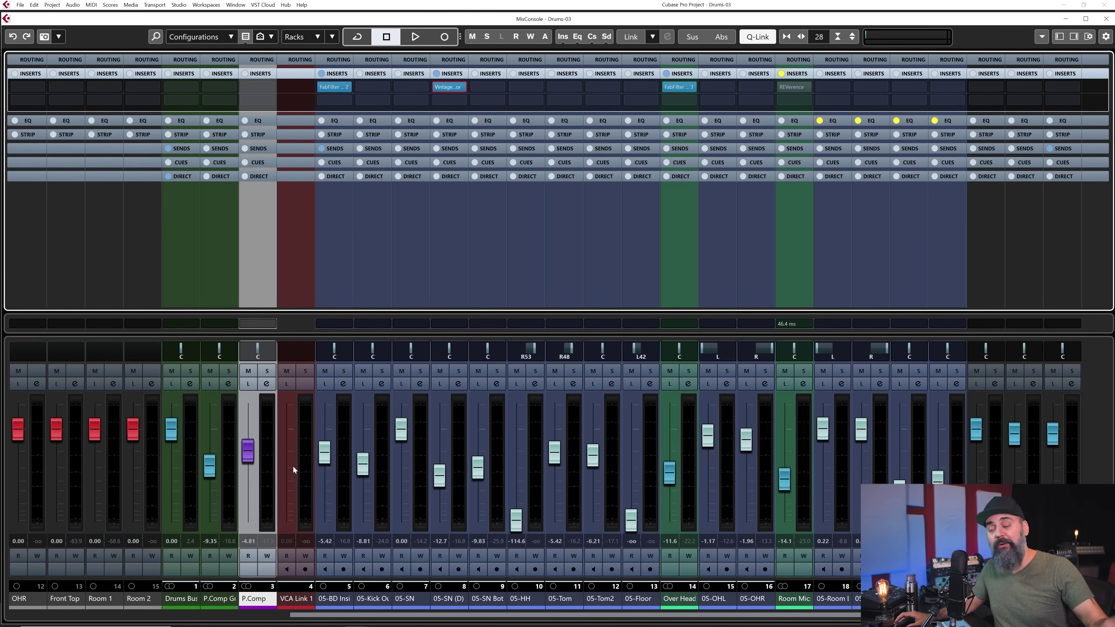
Move the VintageCompressor insert from 05-SN (D) to the P.Comp FX channel and lower the P.Comp fader to -10.1 dB
mouse_move(245, 457)
mouse_down()
mouse_move(246, 527)
mouse_move(254, 460)
mouse_up()
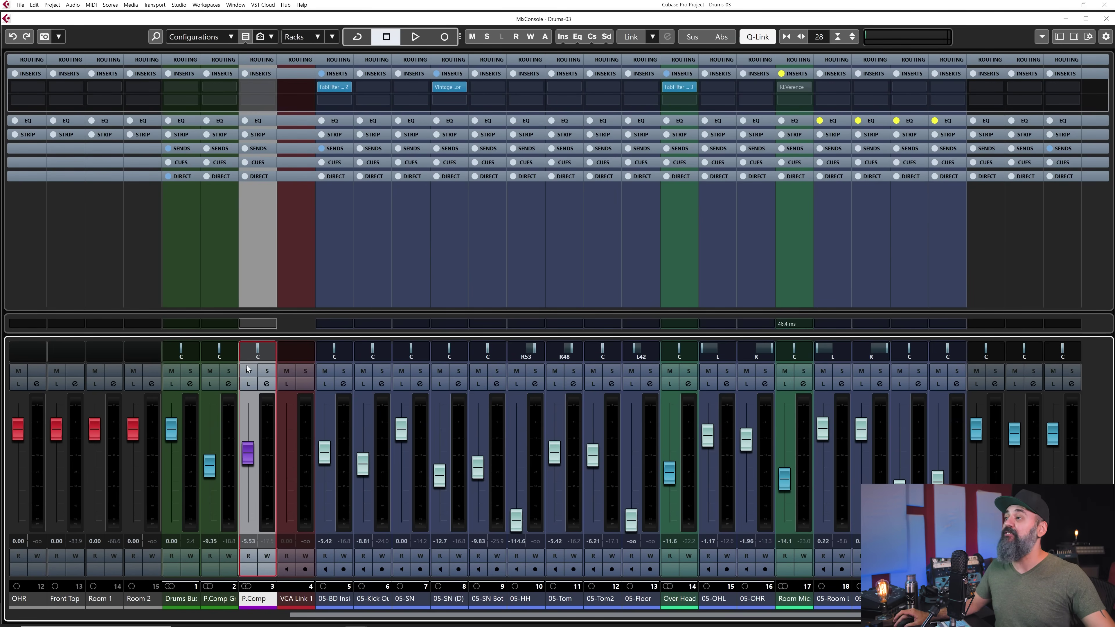
drag(446, 89, 262, 92)
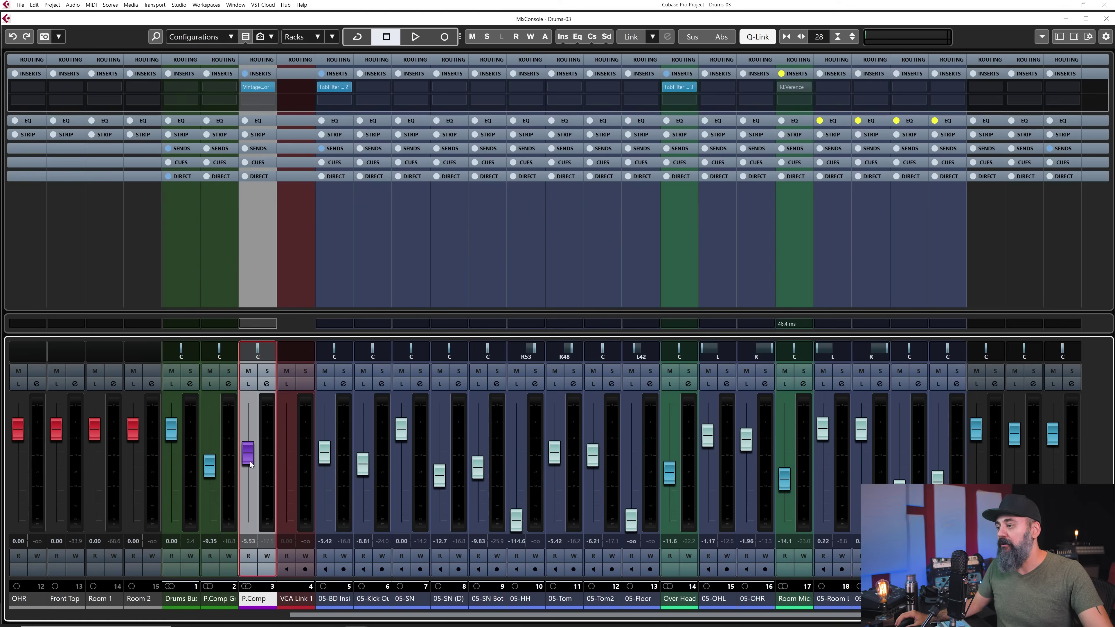
drag(248, 452, 253, 476)
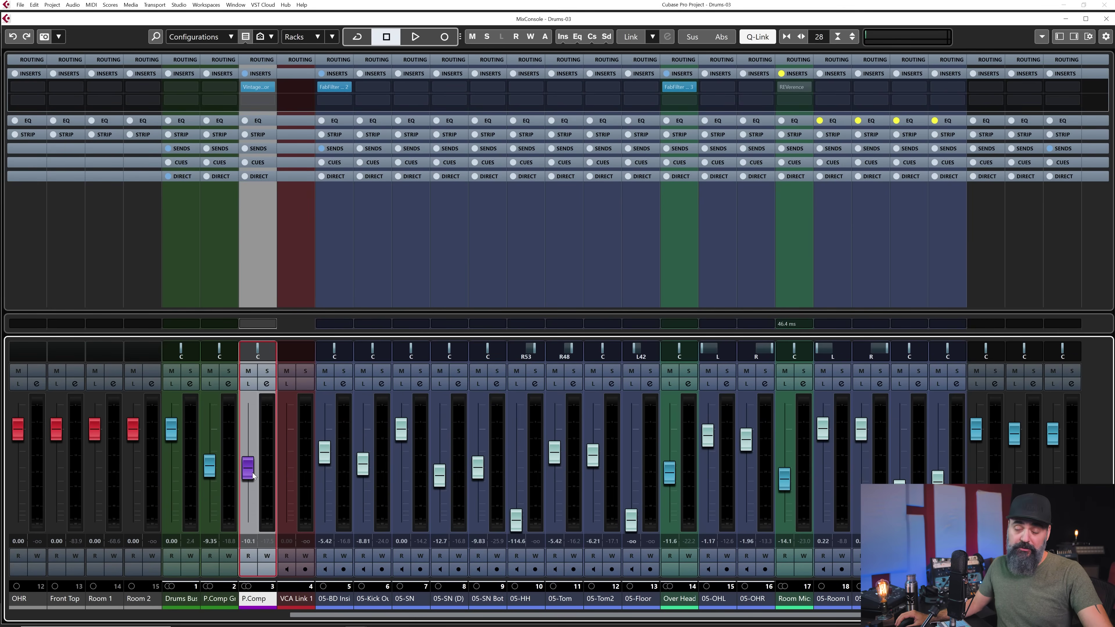